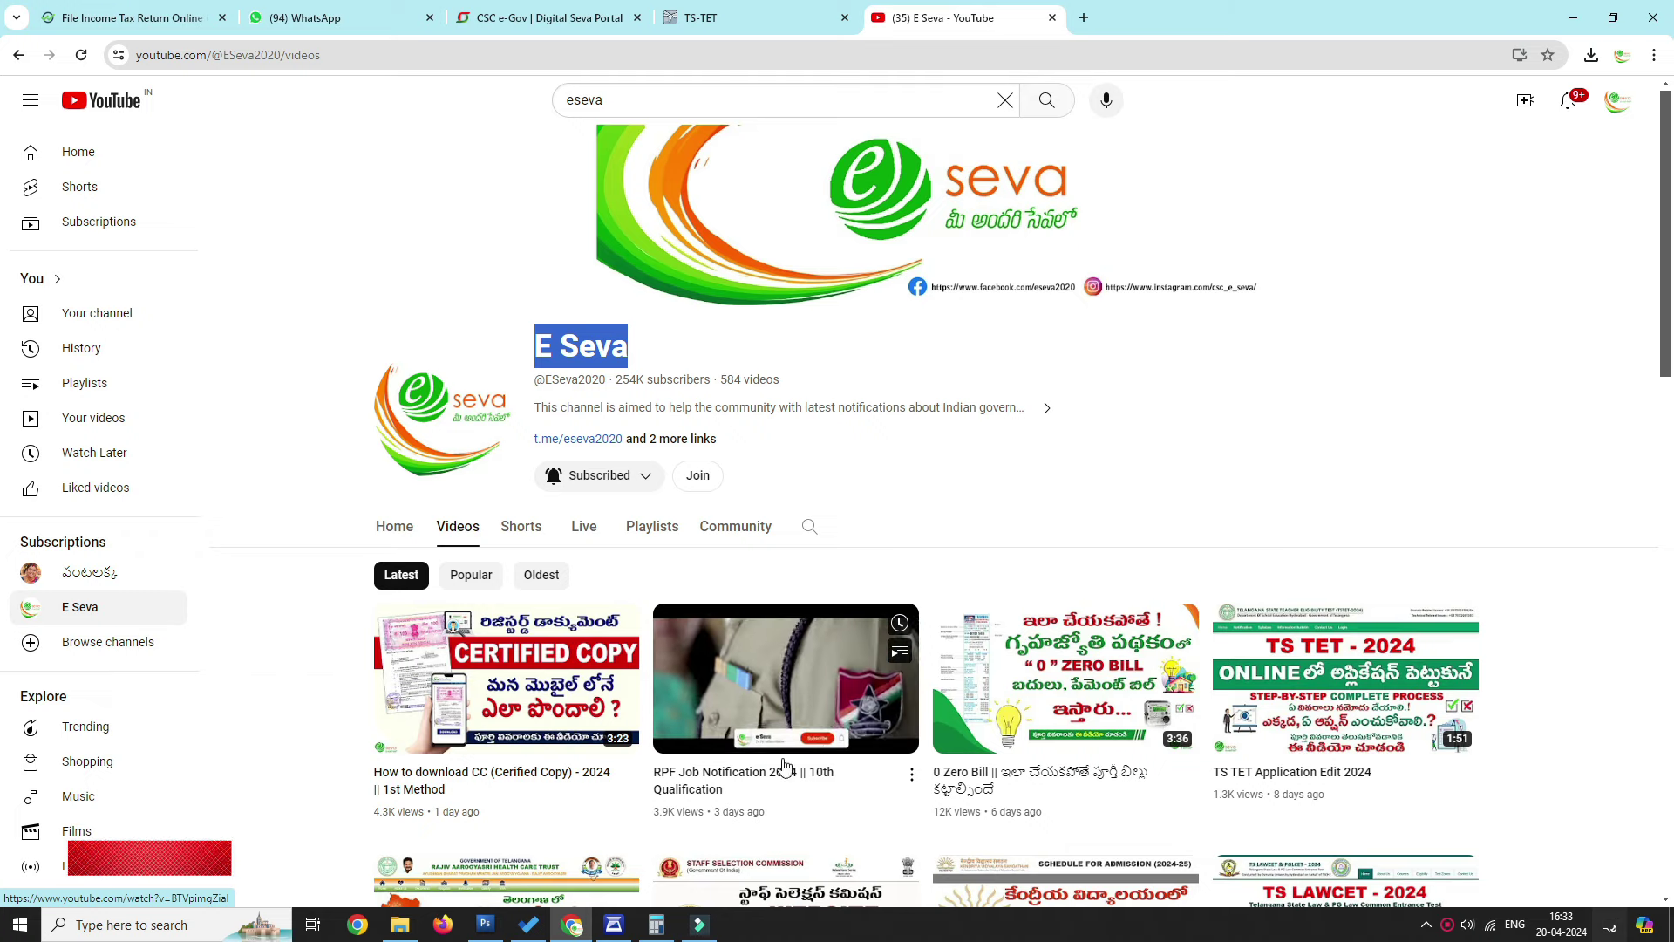
# Load rrbapply.gov.in in a new tab and go to Apply > Create An Account.
pyautogui.hotkey('alt', 'Tab')
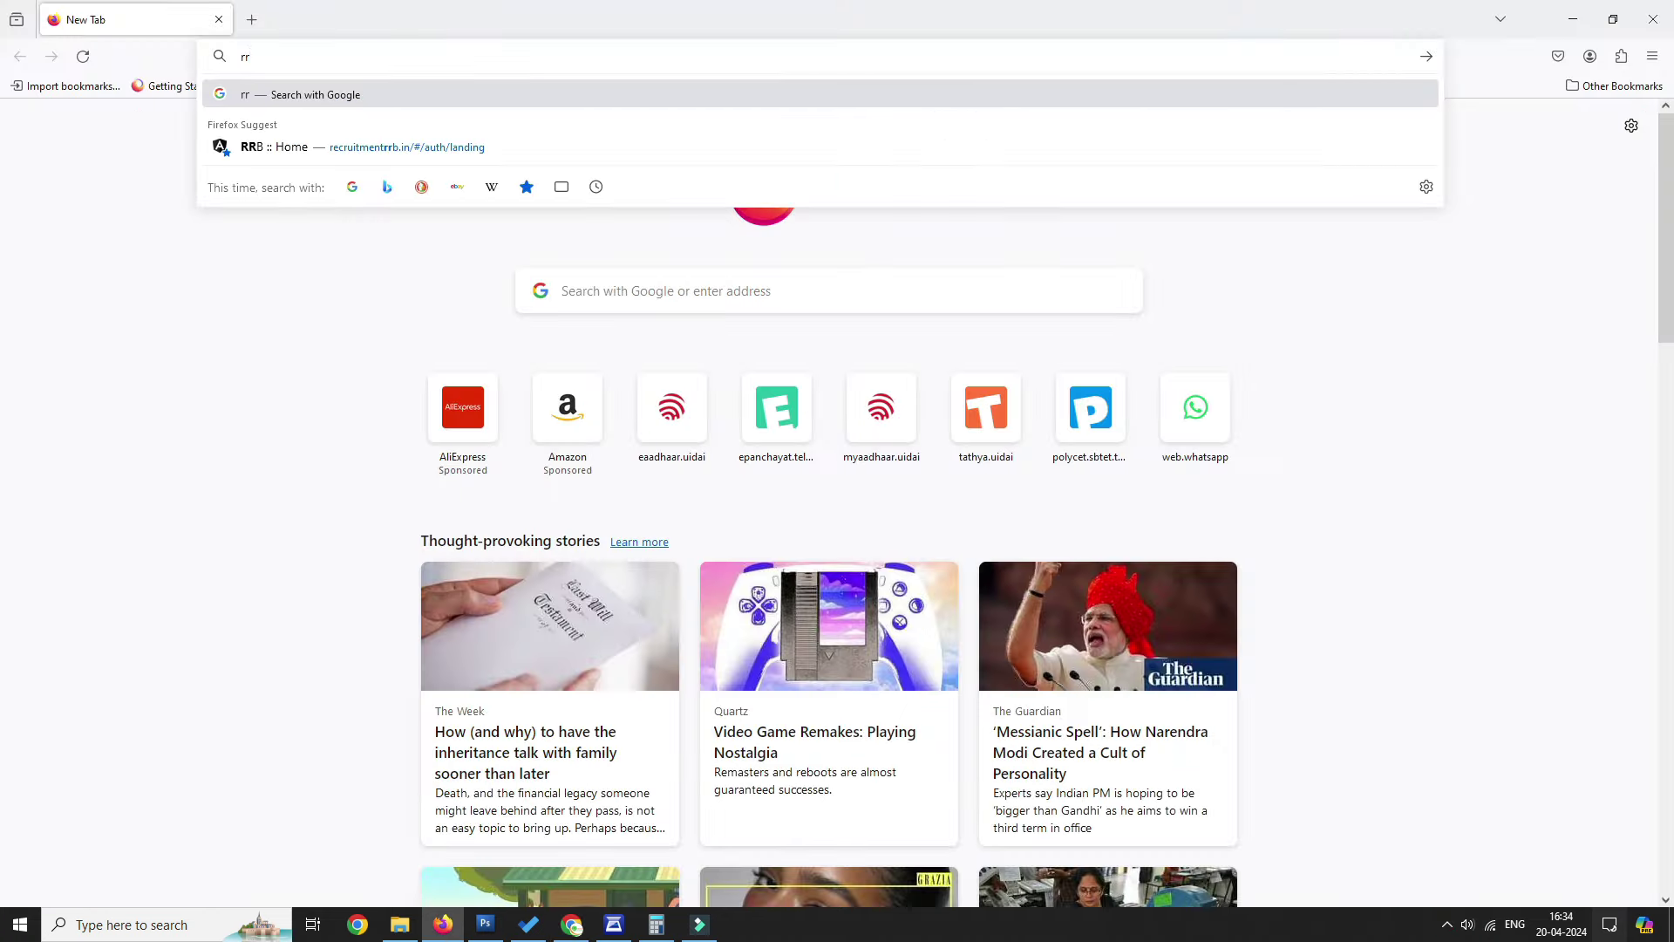
pyautogui.write('https://www.recruitmentrrb.in/#/auth/landing')
pyautogui.press('Return')
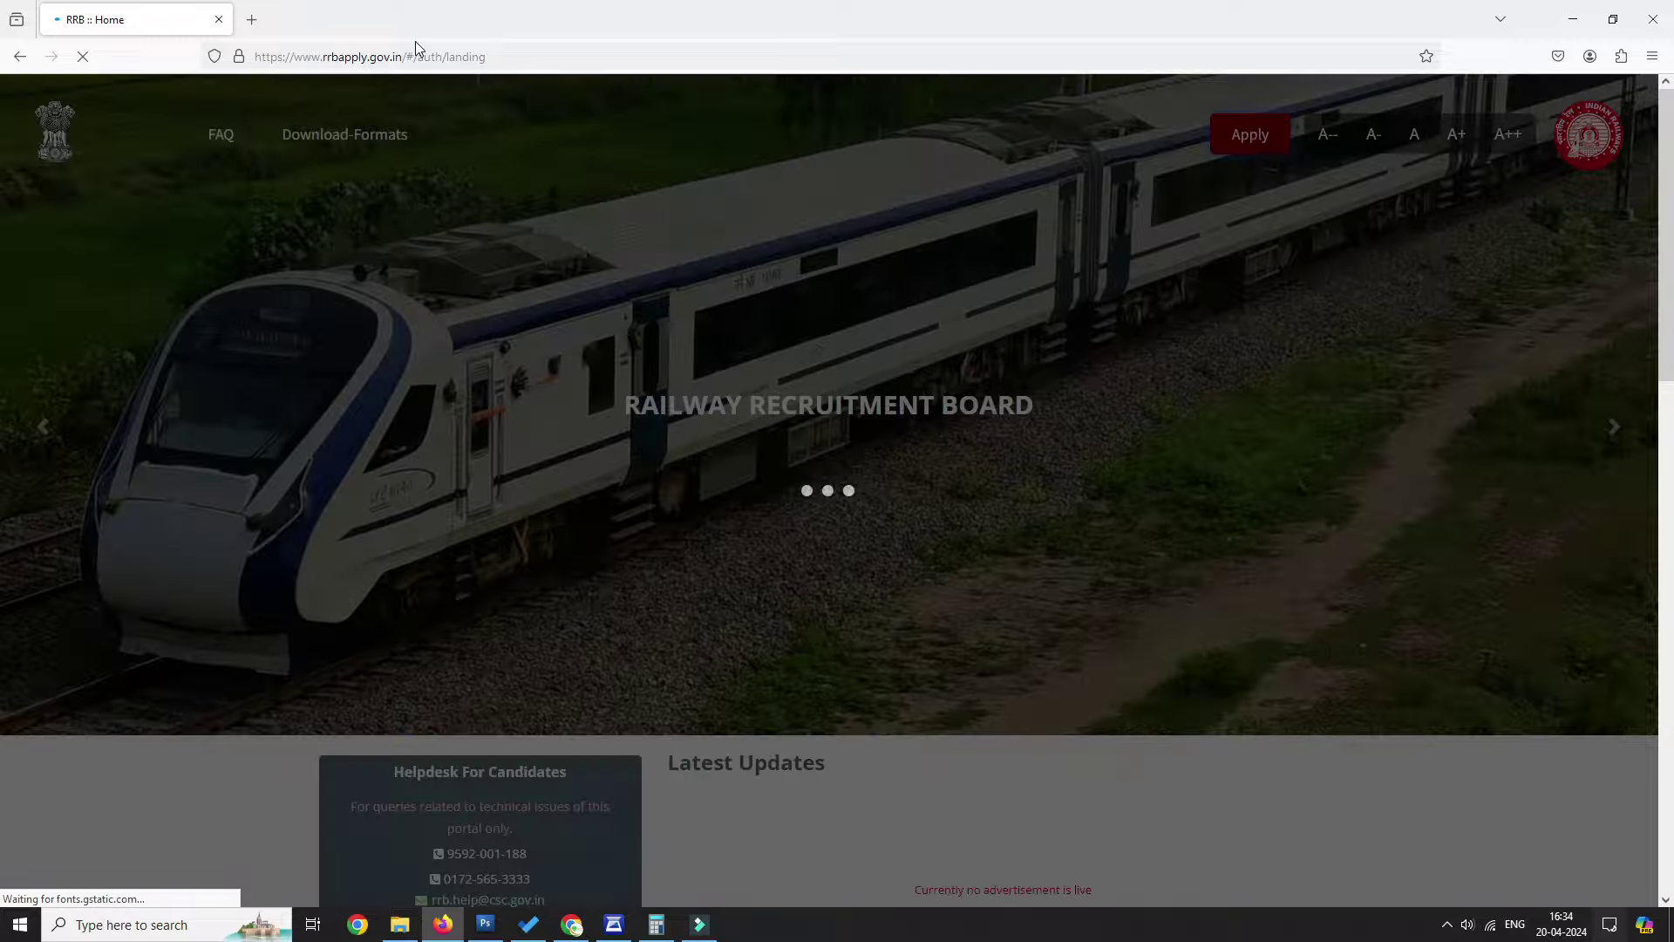
pyautogui.scroll(-2, 790, 663)
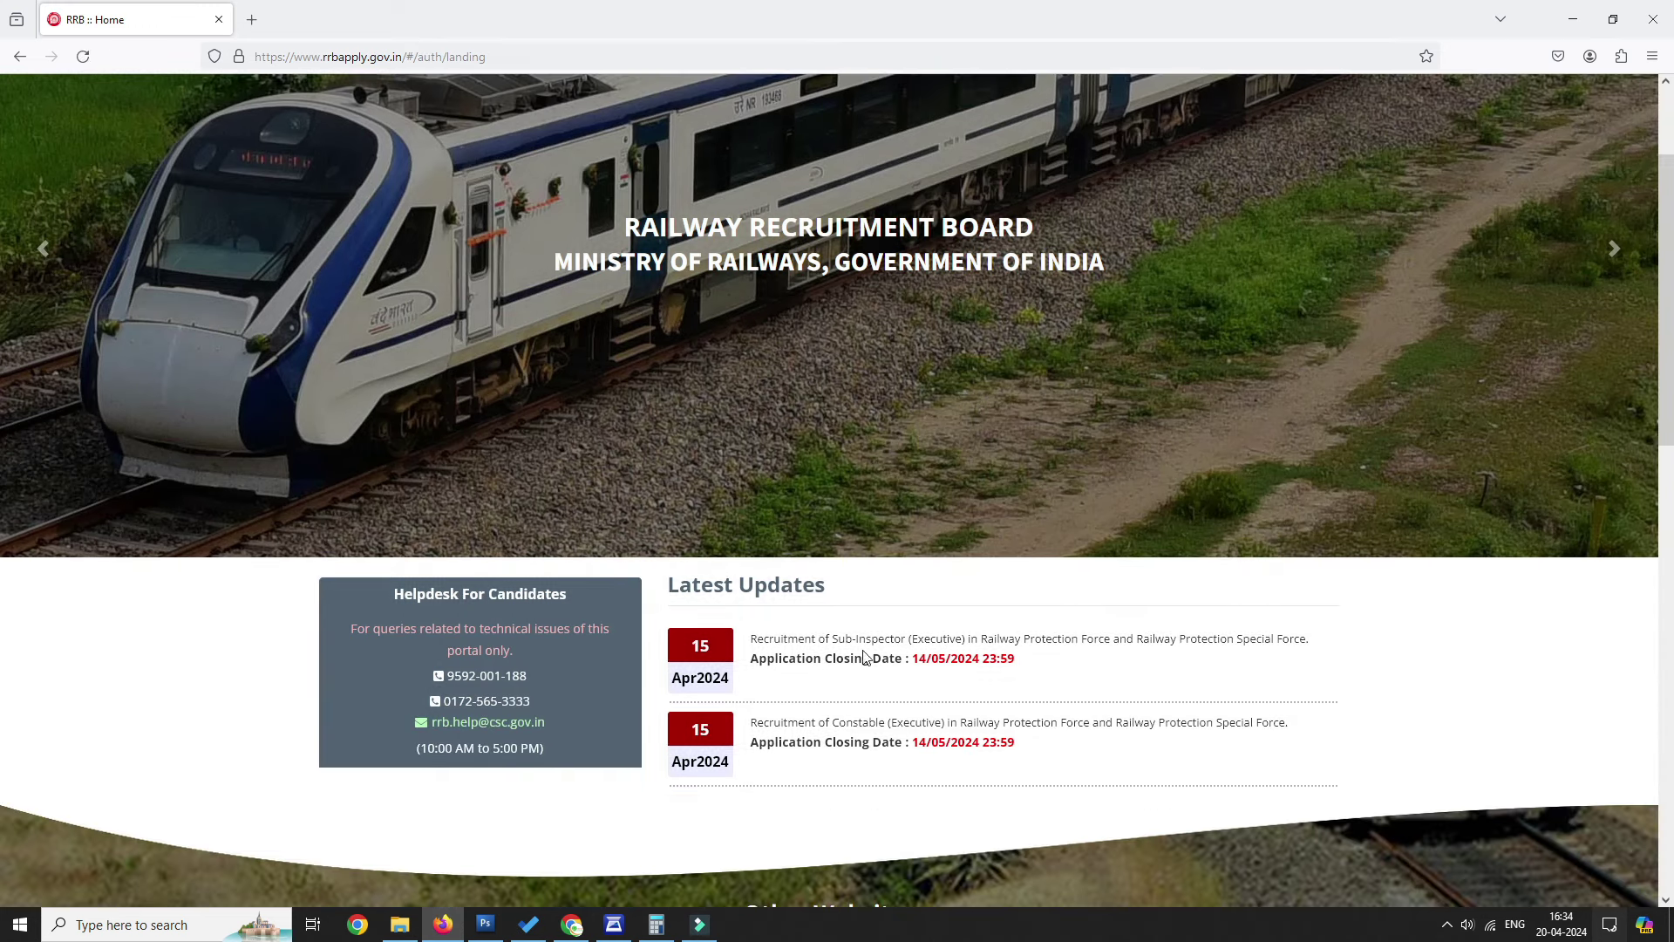
pyautogui.scroll(2, 1132, 642)
pyautogui.click(1254, 140)
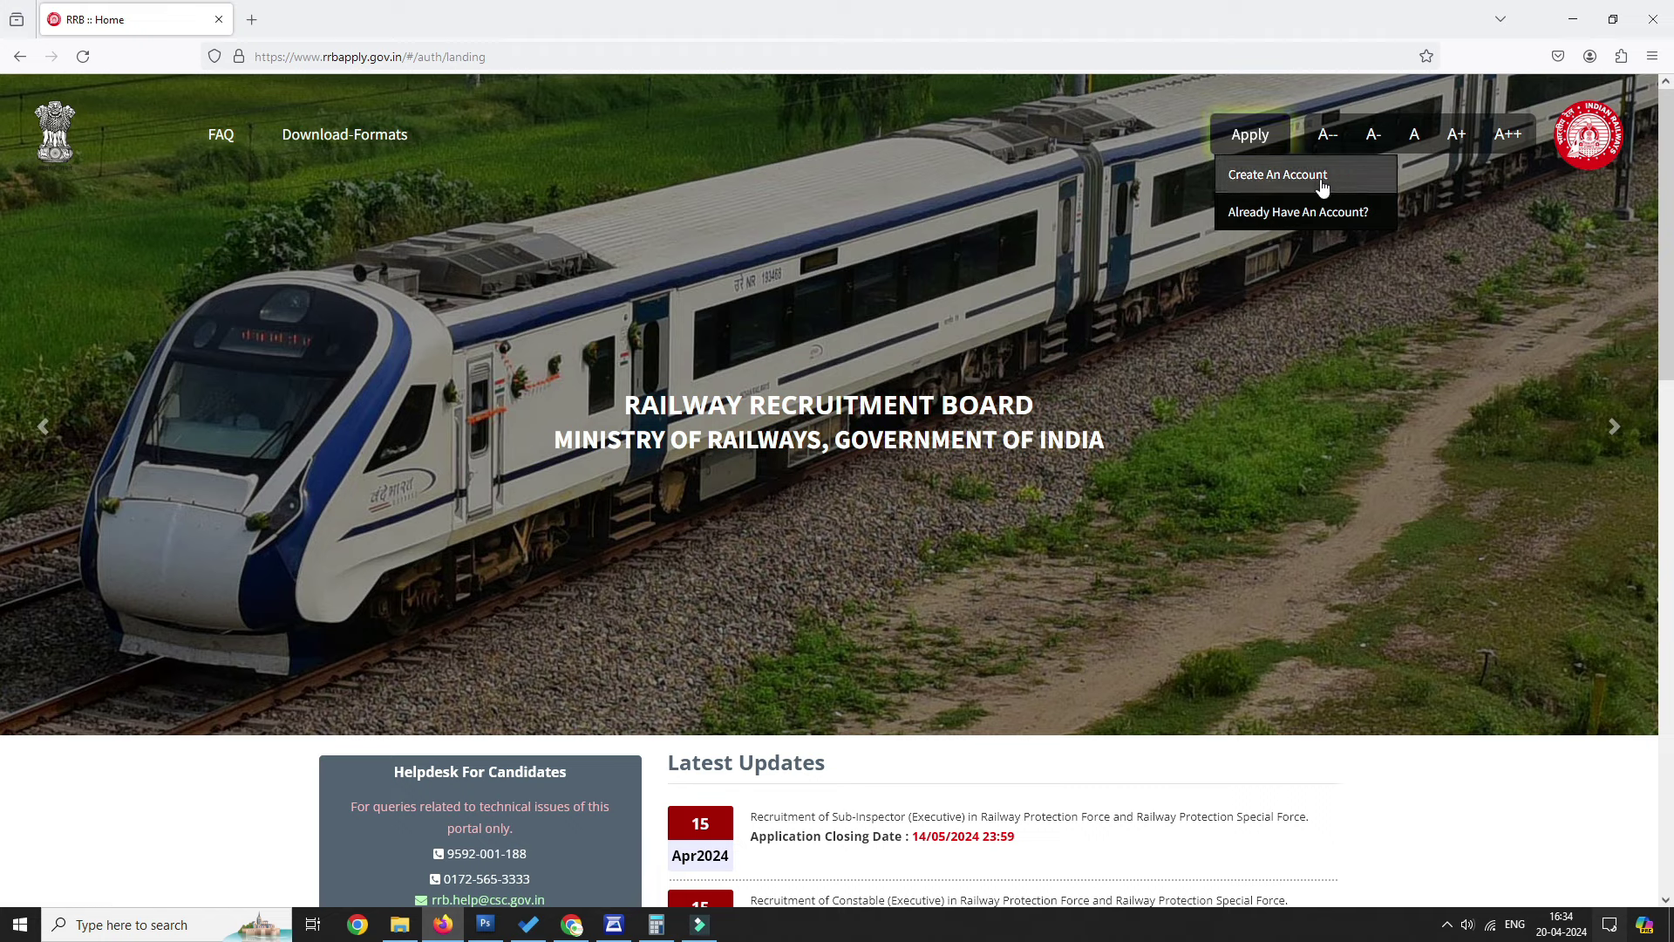
pyautogui.click(1291, 223)
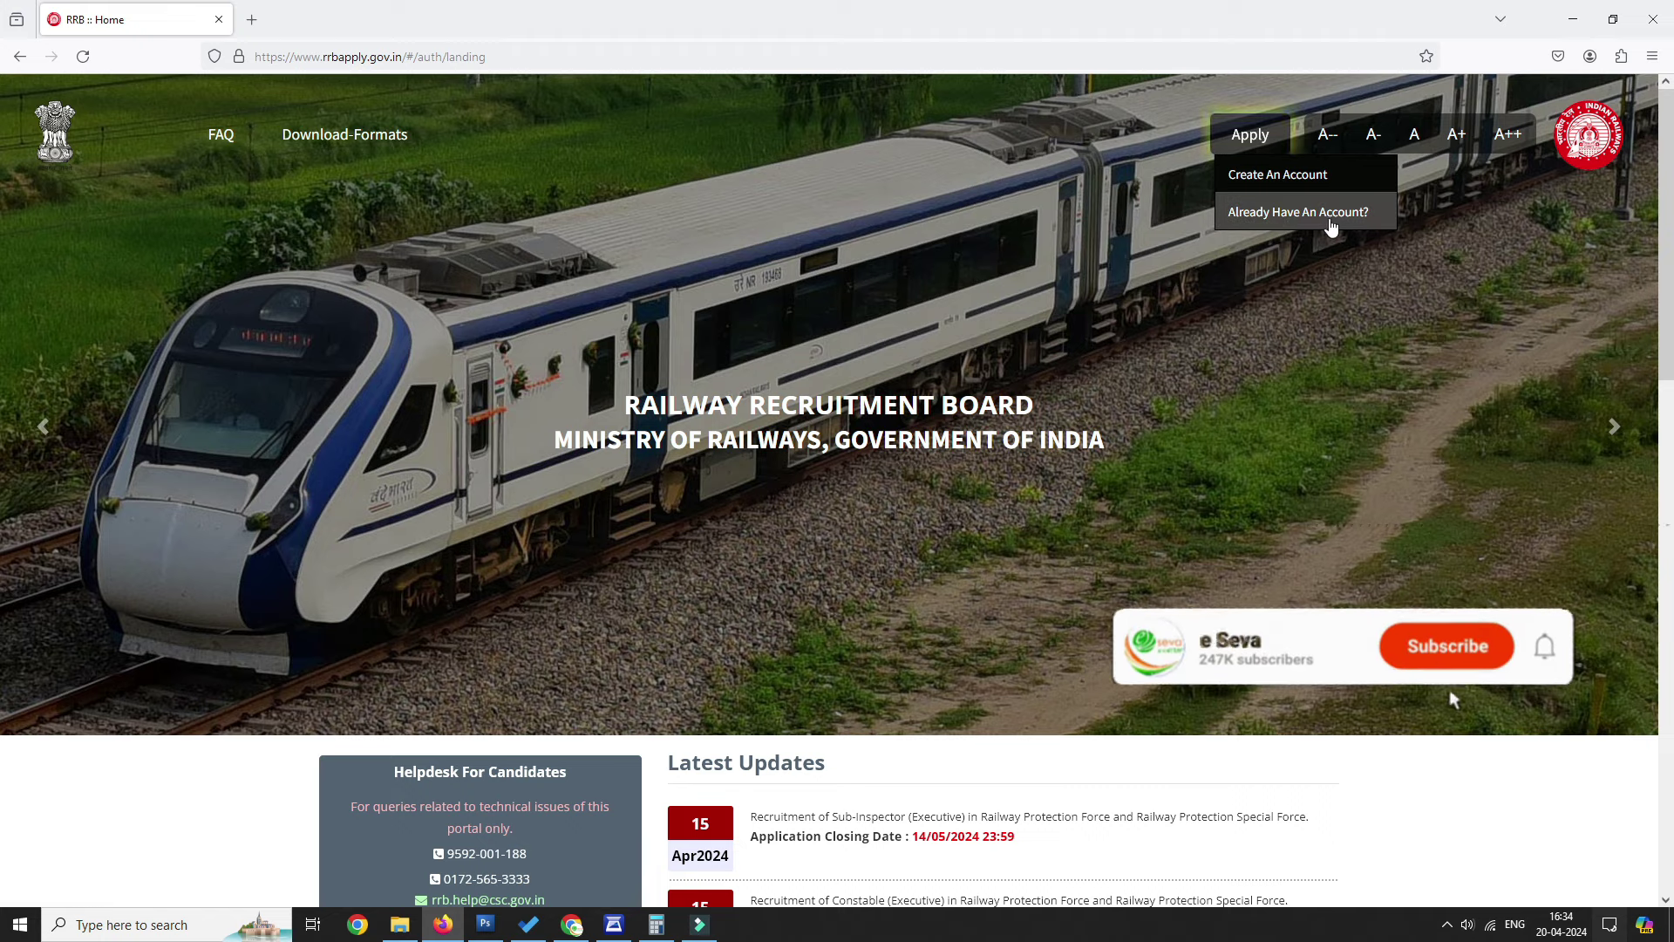
pyautogui.click(1308, 177)
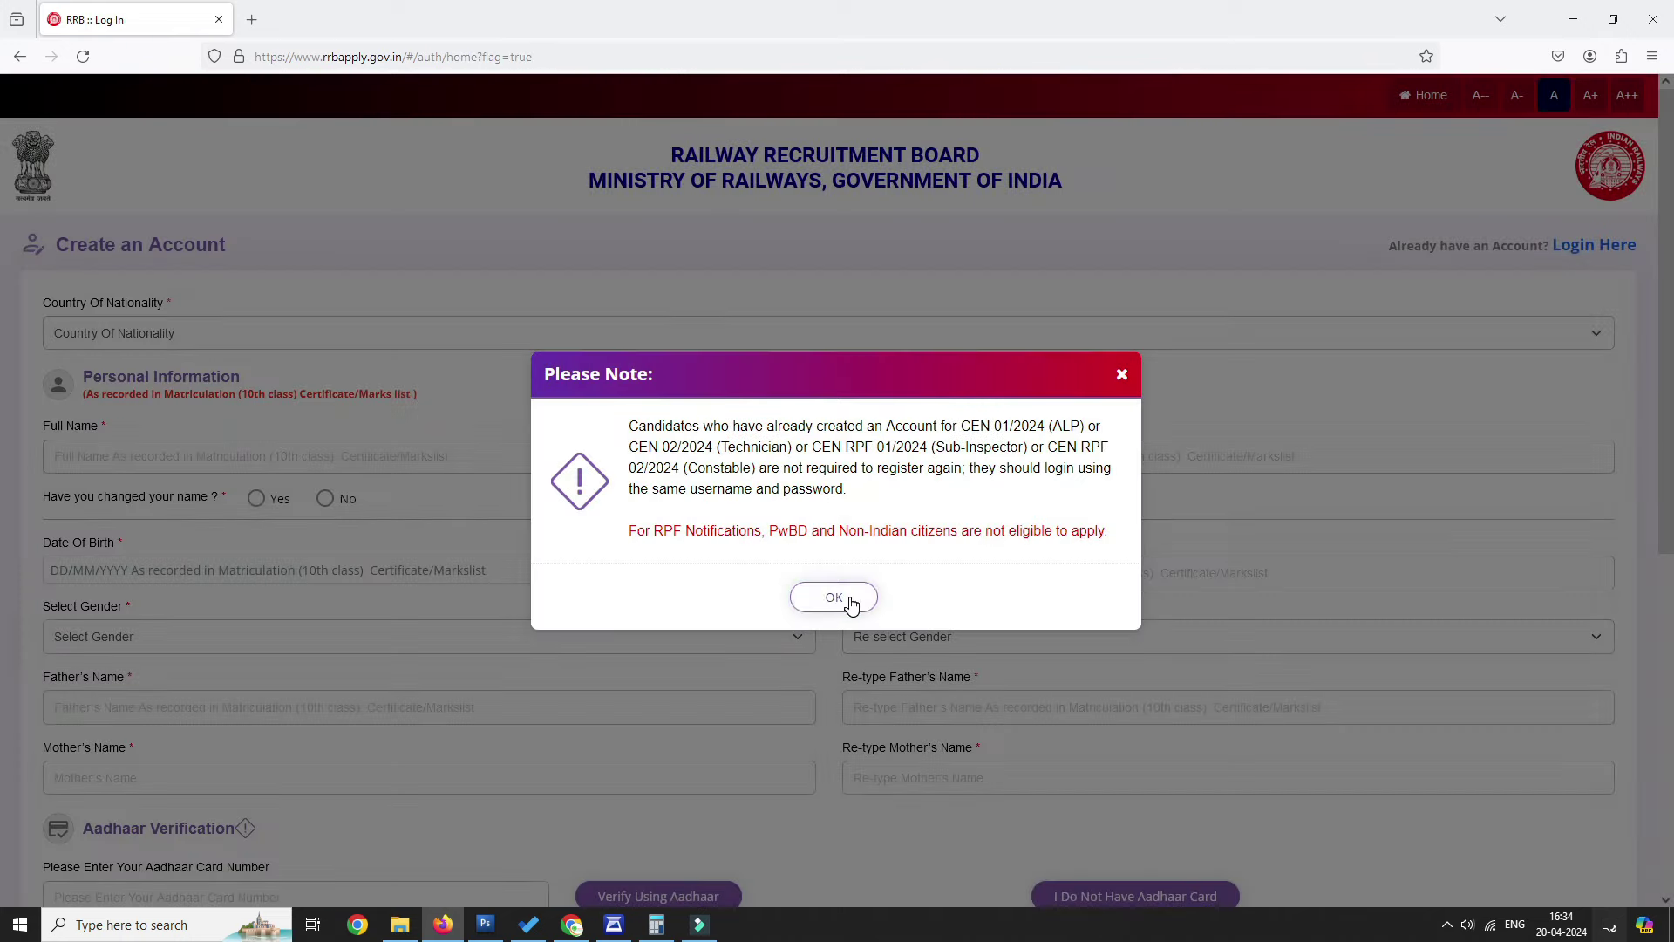
# Dismiss the existing-accounts note and set Country Of Nationality to India.
pyautogui.click(850, 600)
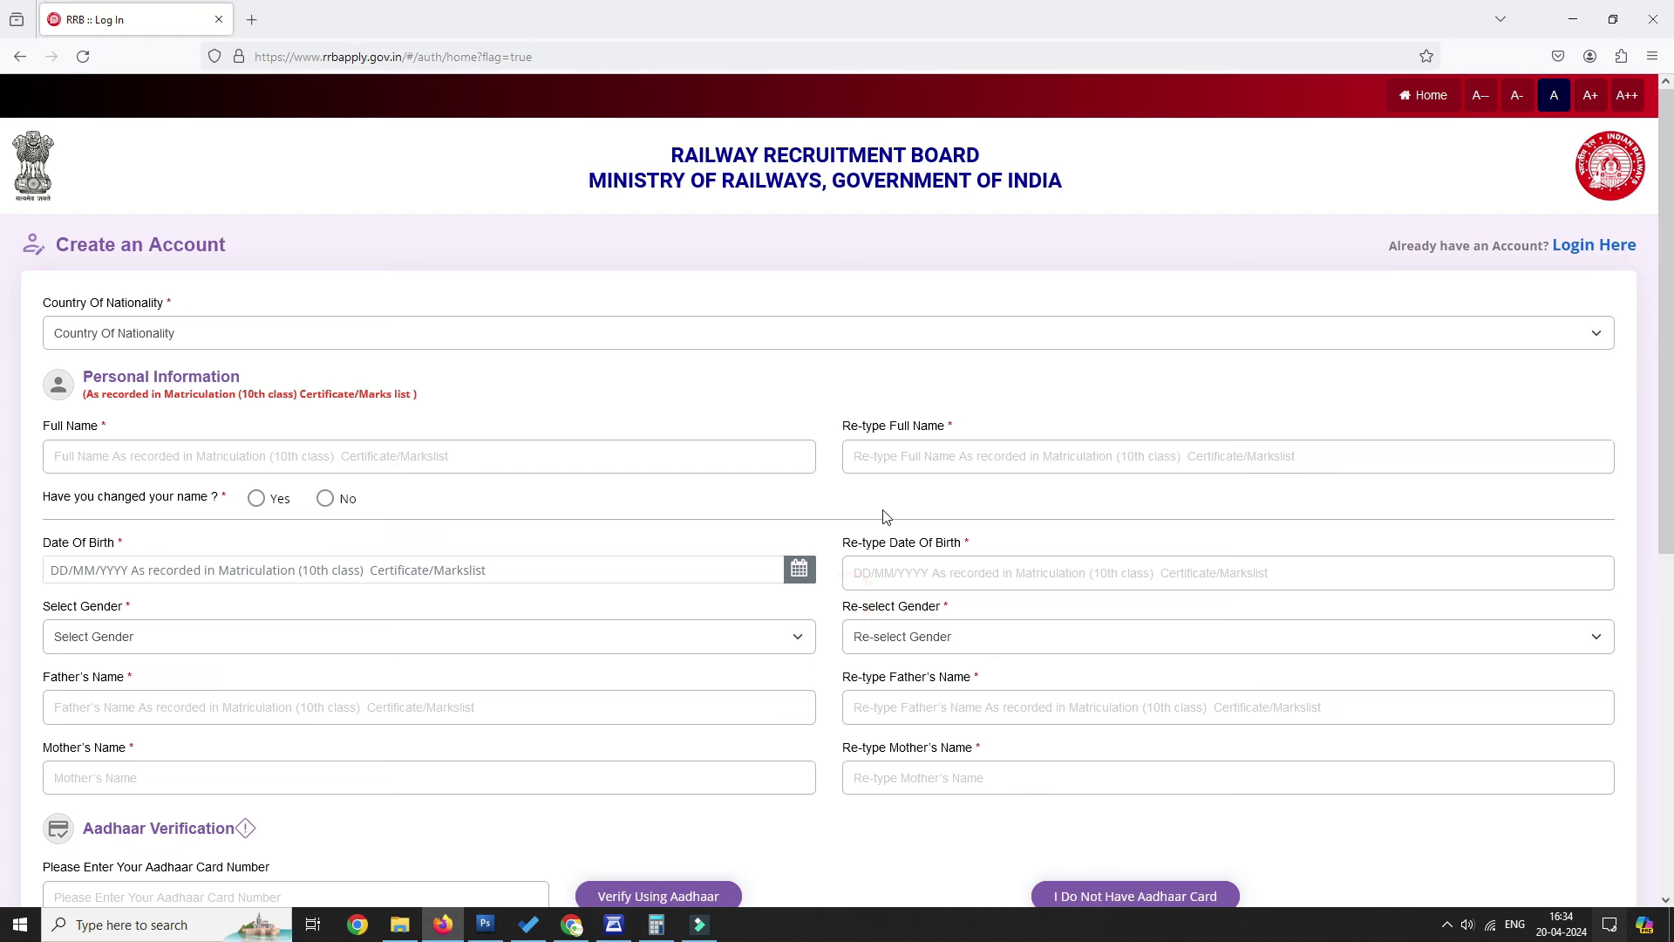
pyautogui.click(216, 340)
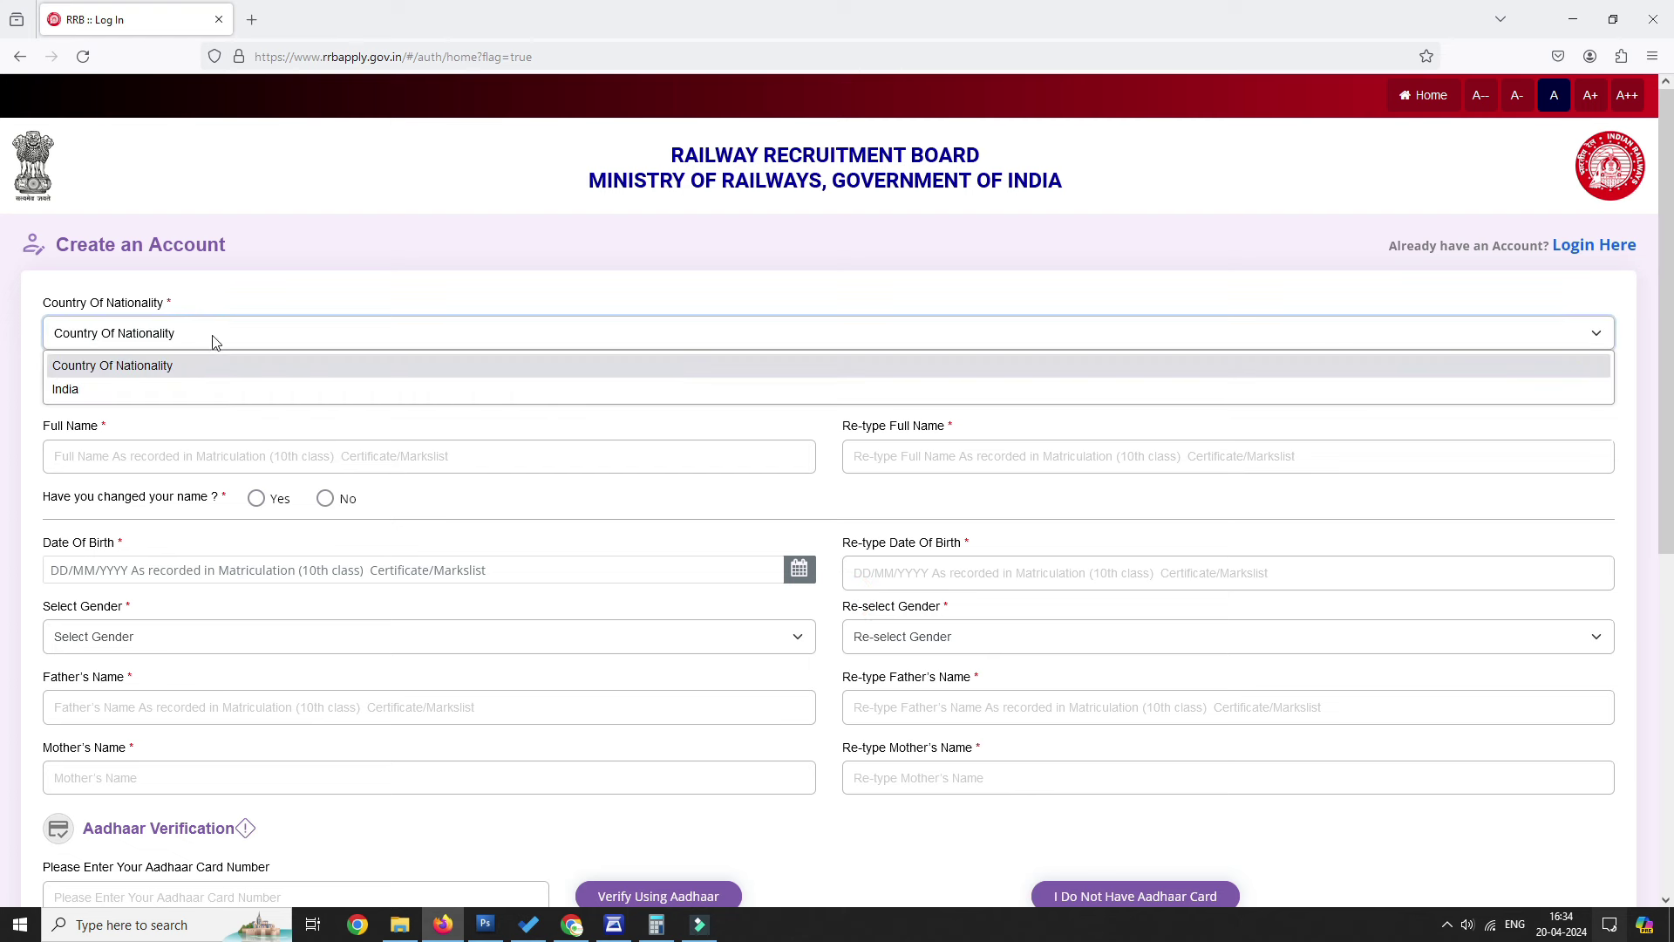
pyautogui.click(88, 384)
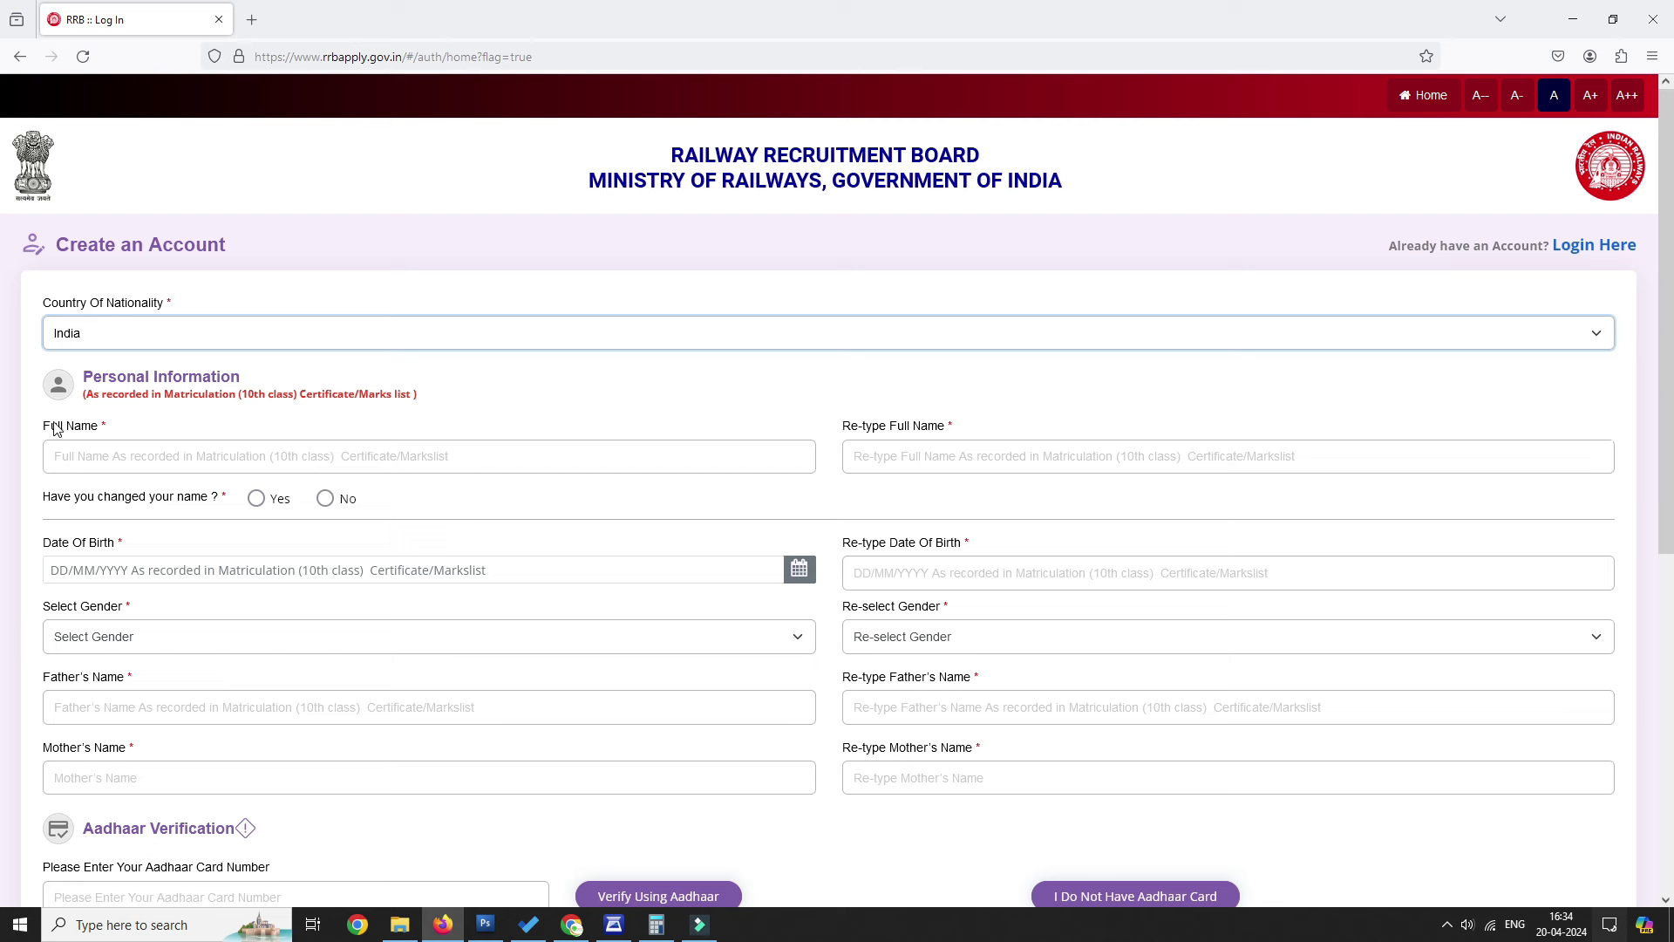
pyautogui.moveTo(49, 431); pyautogui.dragTo(137, 435)
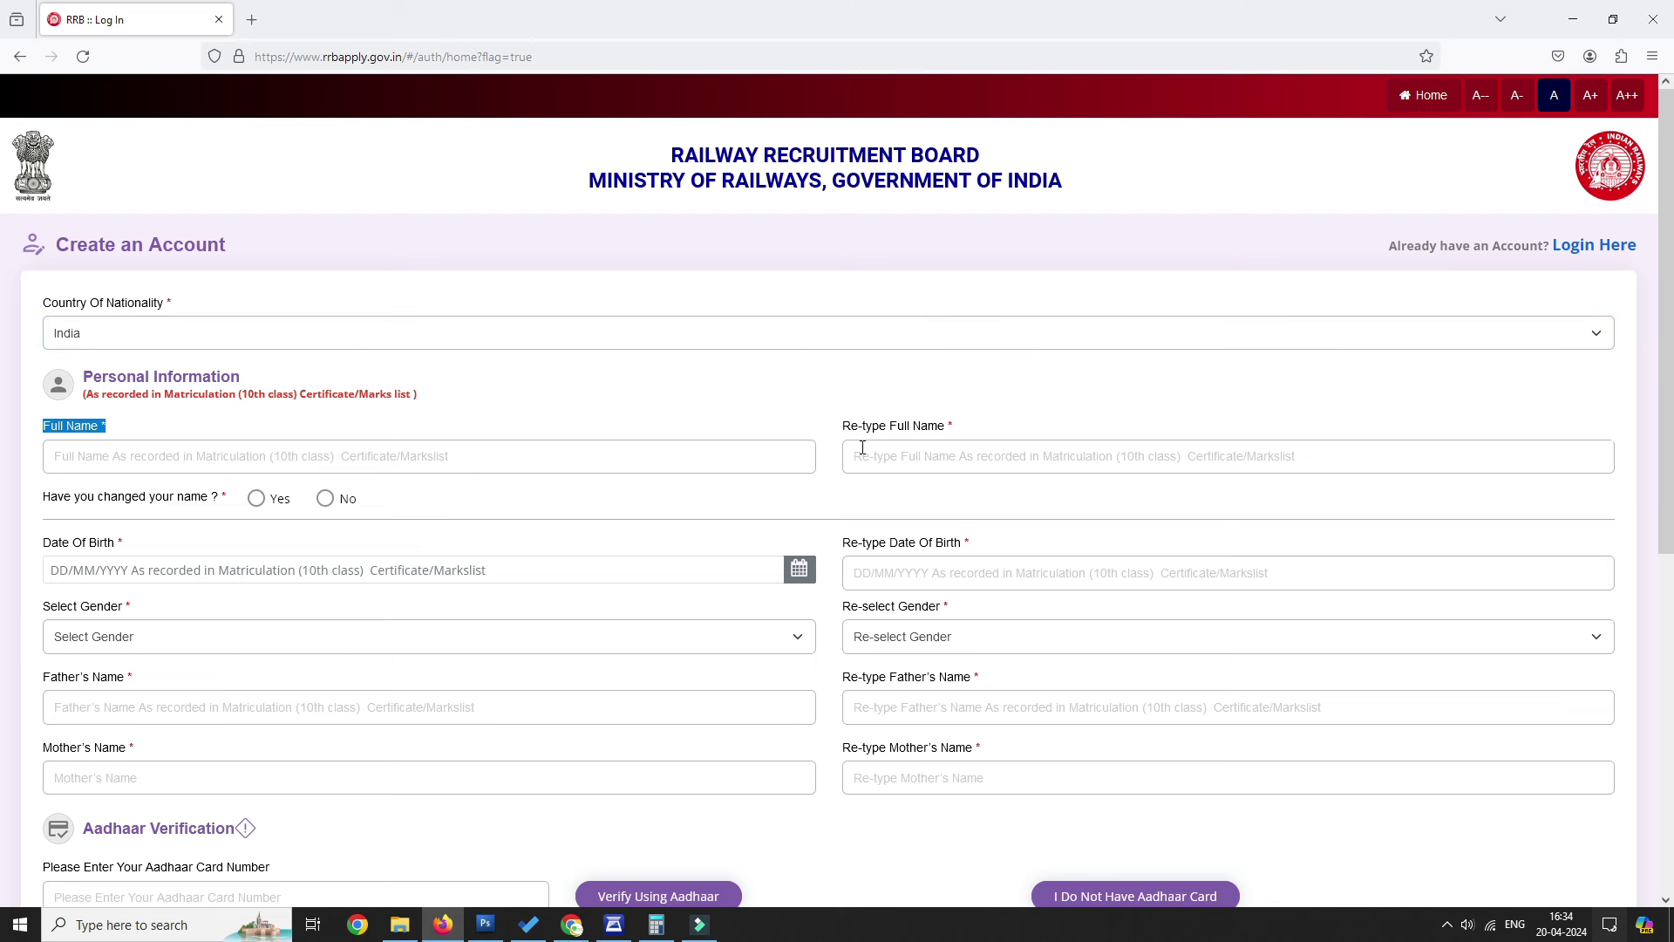
pyautogui.moveTo(842, 433); pyautogui.dragTo(954, 433)
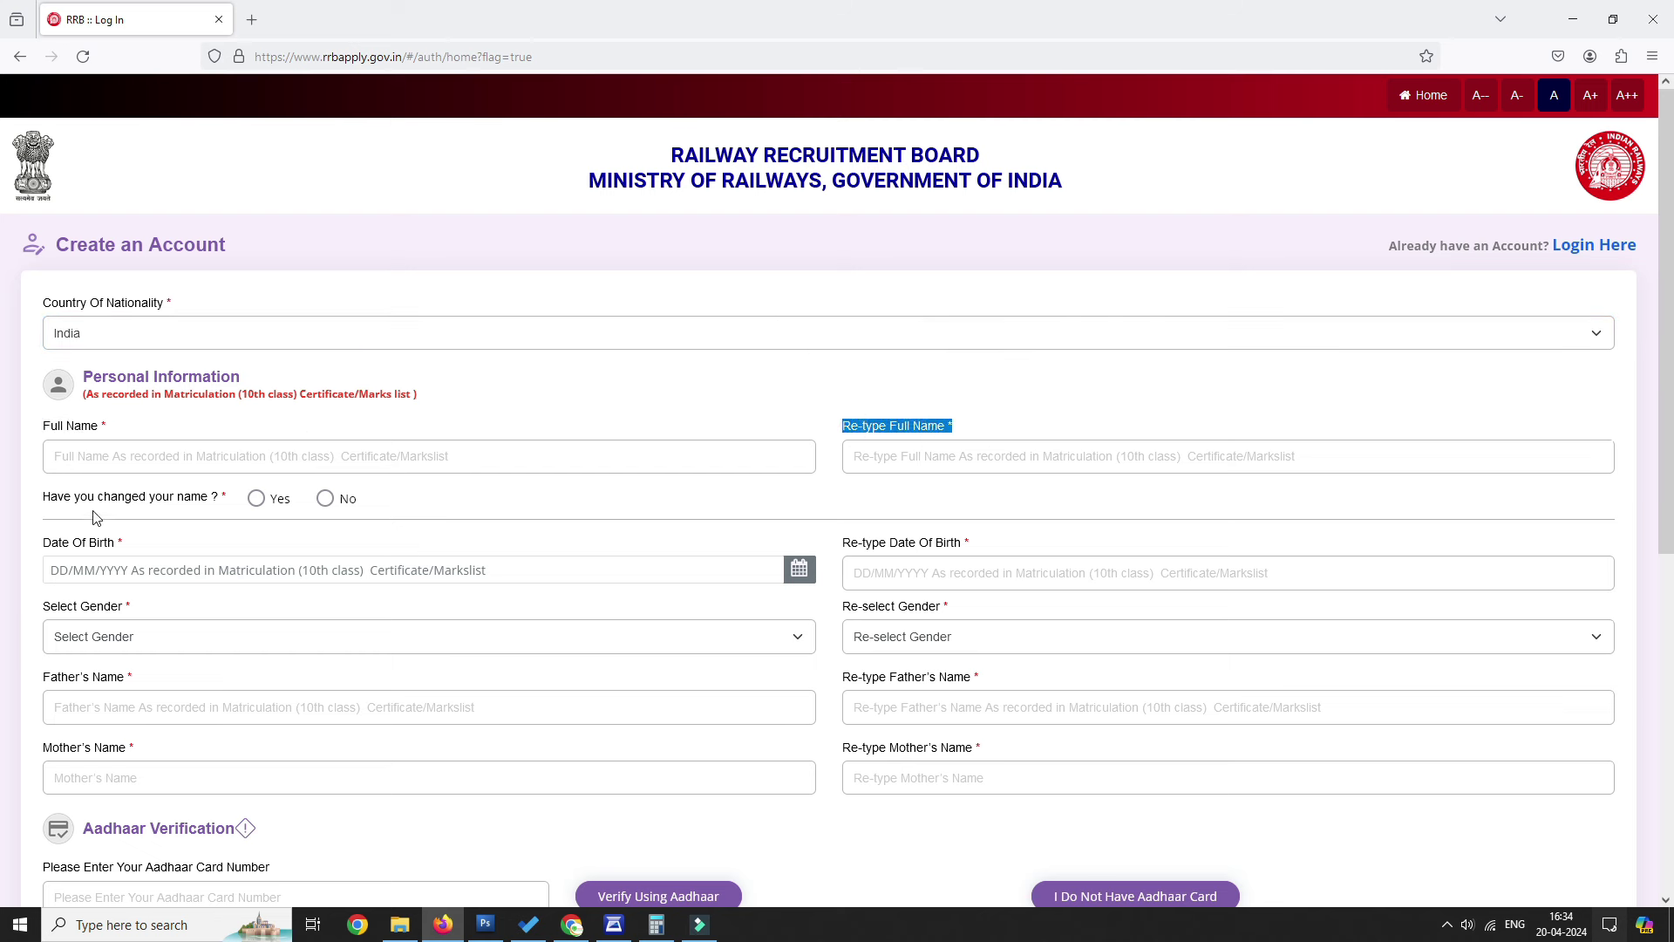
# Answer the name-change question as No after reviewing the gazette notification notice.
pyautogui.click(256, 498)
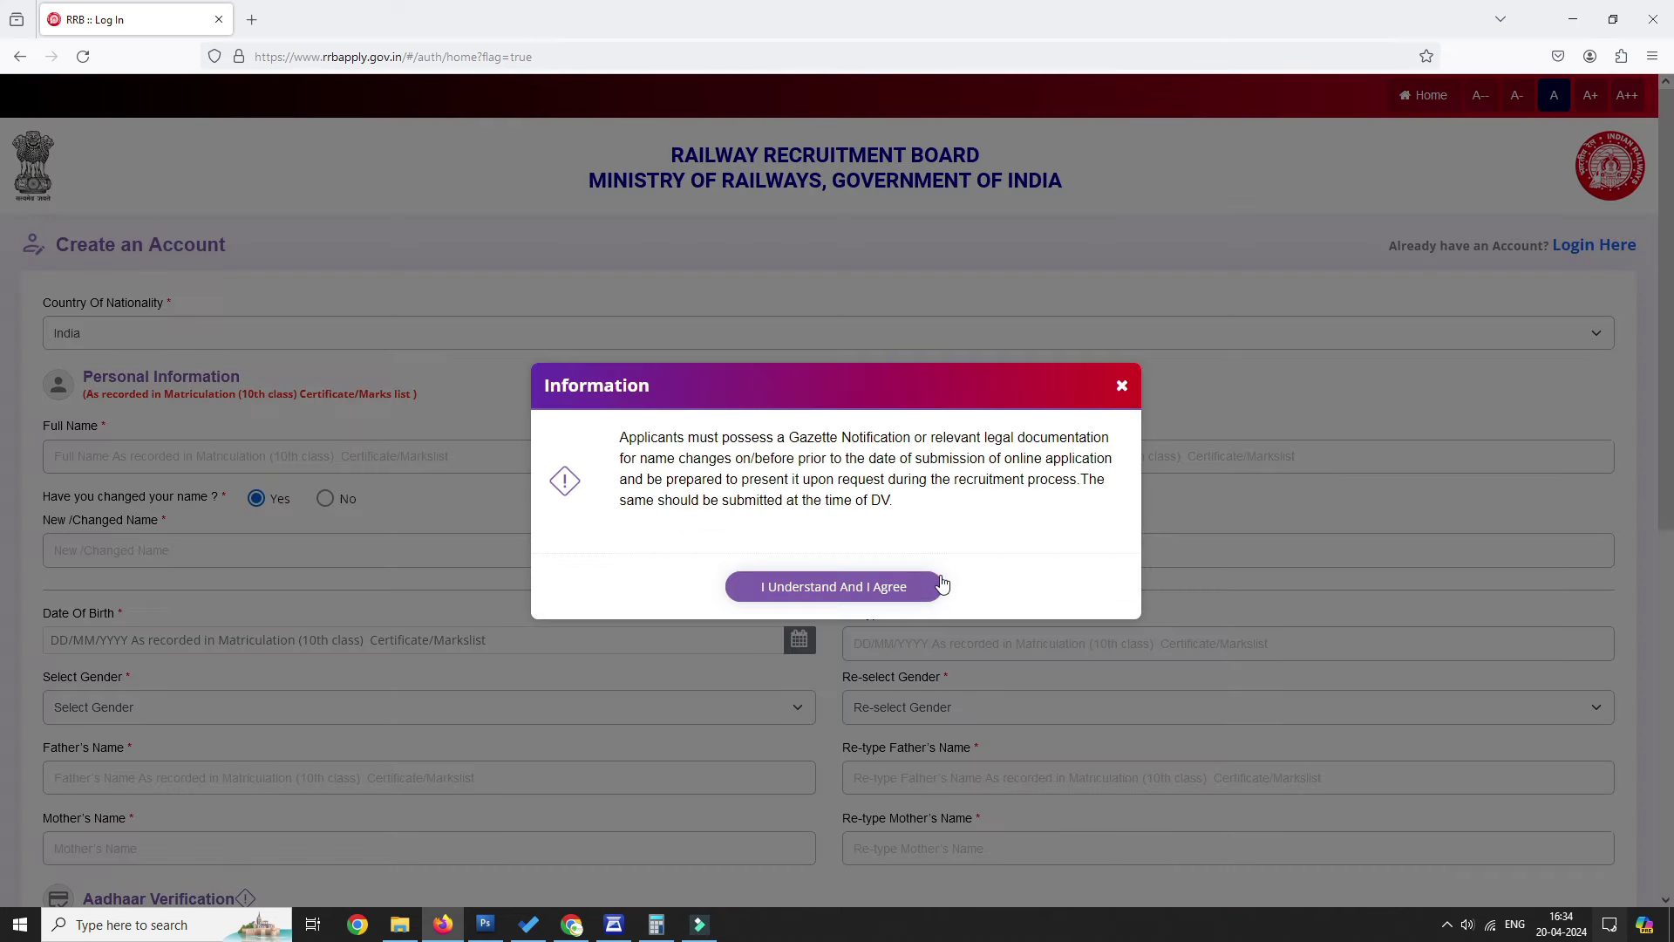
pyautogui.click(874, 584)
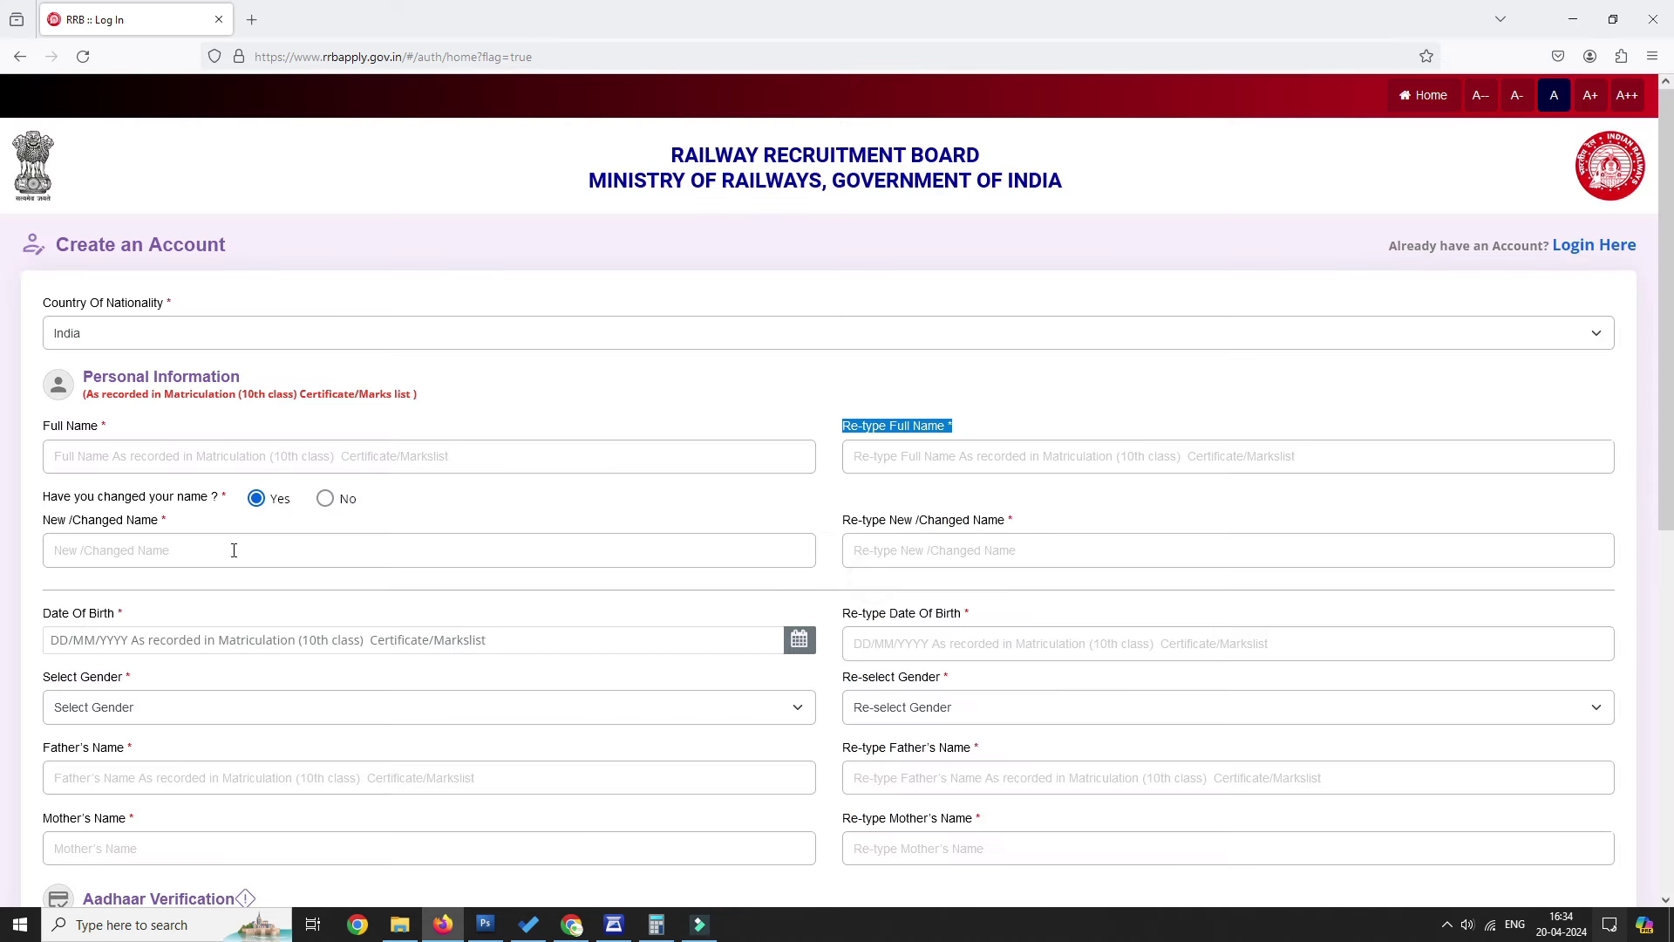
pyautogui.click(326, 498)
pyautogui.click(256, 499)
pyautogui.moveTo(620, 437); pyautogui.dragTo(931, 523)
pyautogui.click(1123, 385)
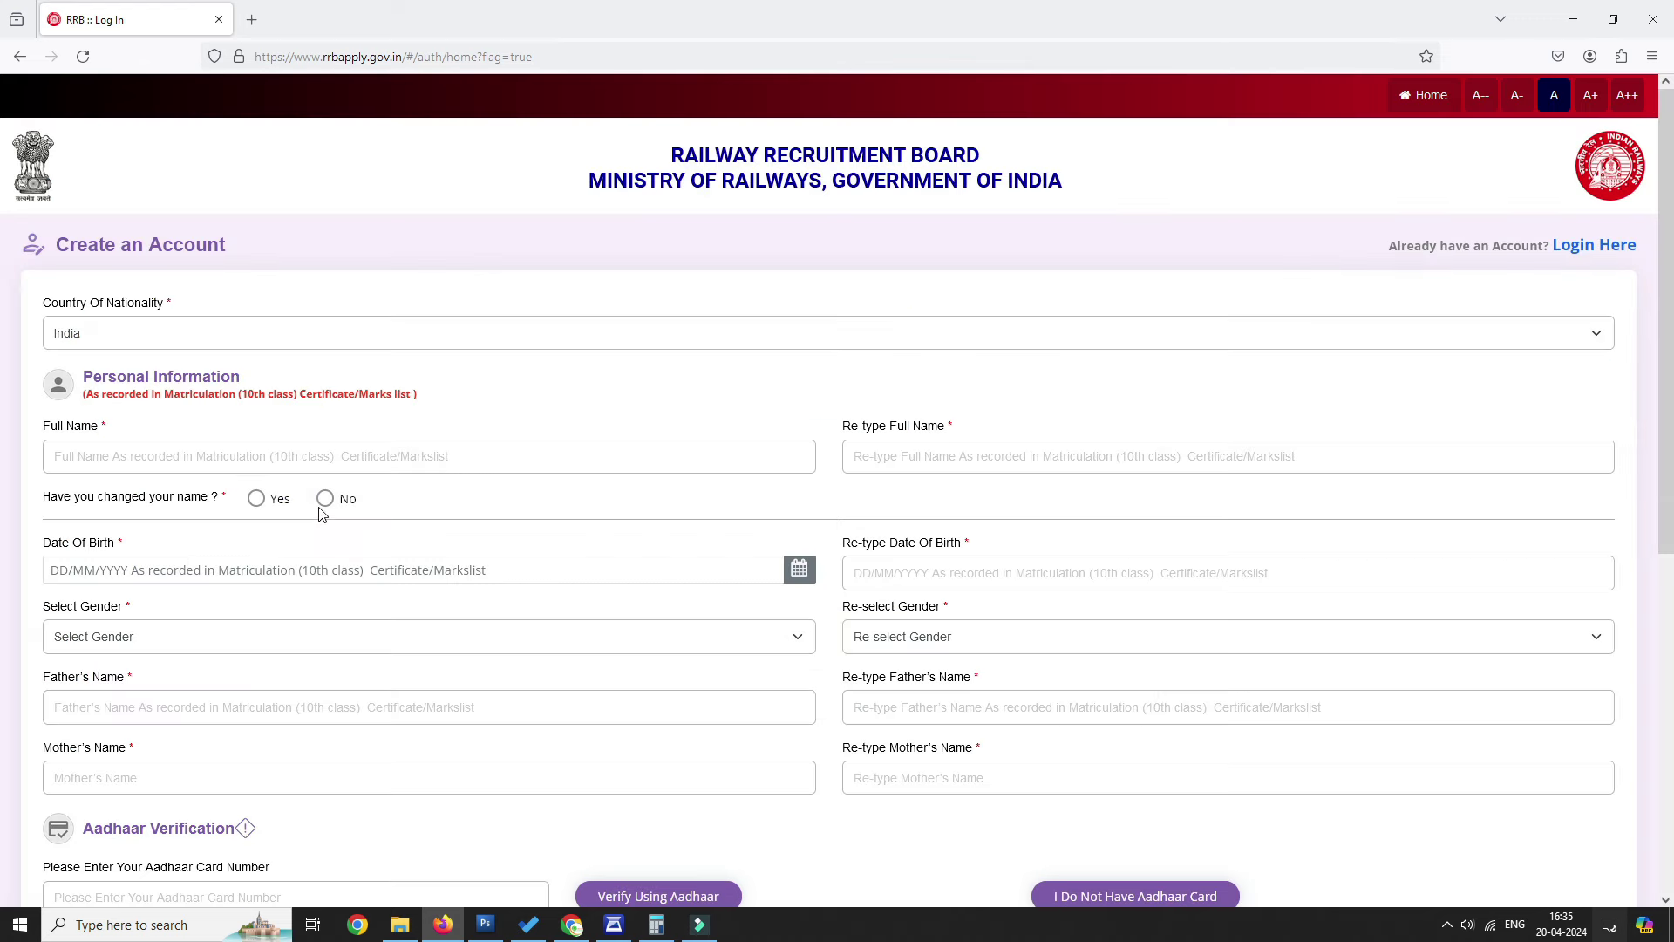
# Set gender to Male below the Date Of Birth field.
pyautogui.moveTo(45, 544); pyautogui.dragTo(210, 551)
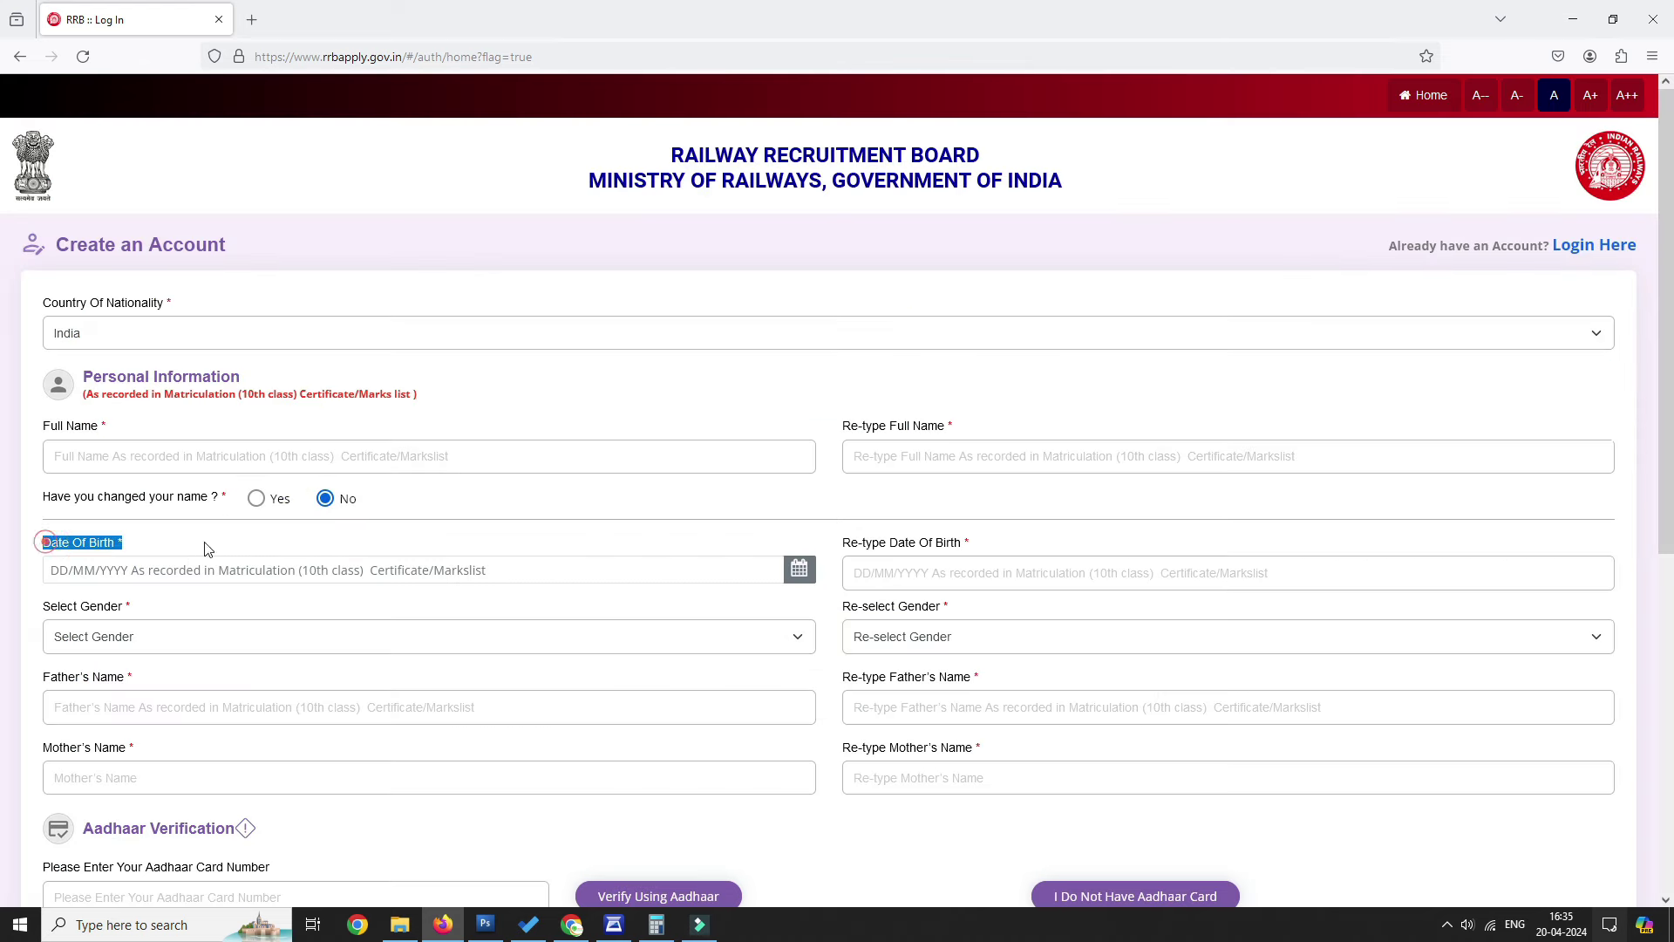
pyautogui.click(349, 637)
pyautogui.click(262, 688)
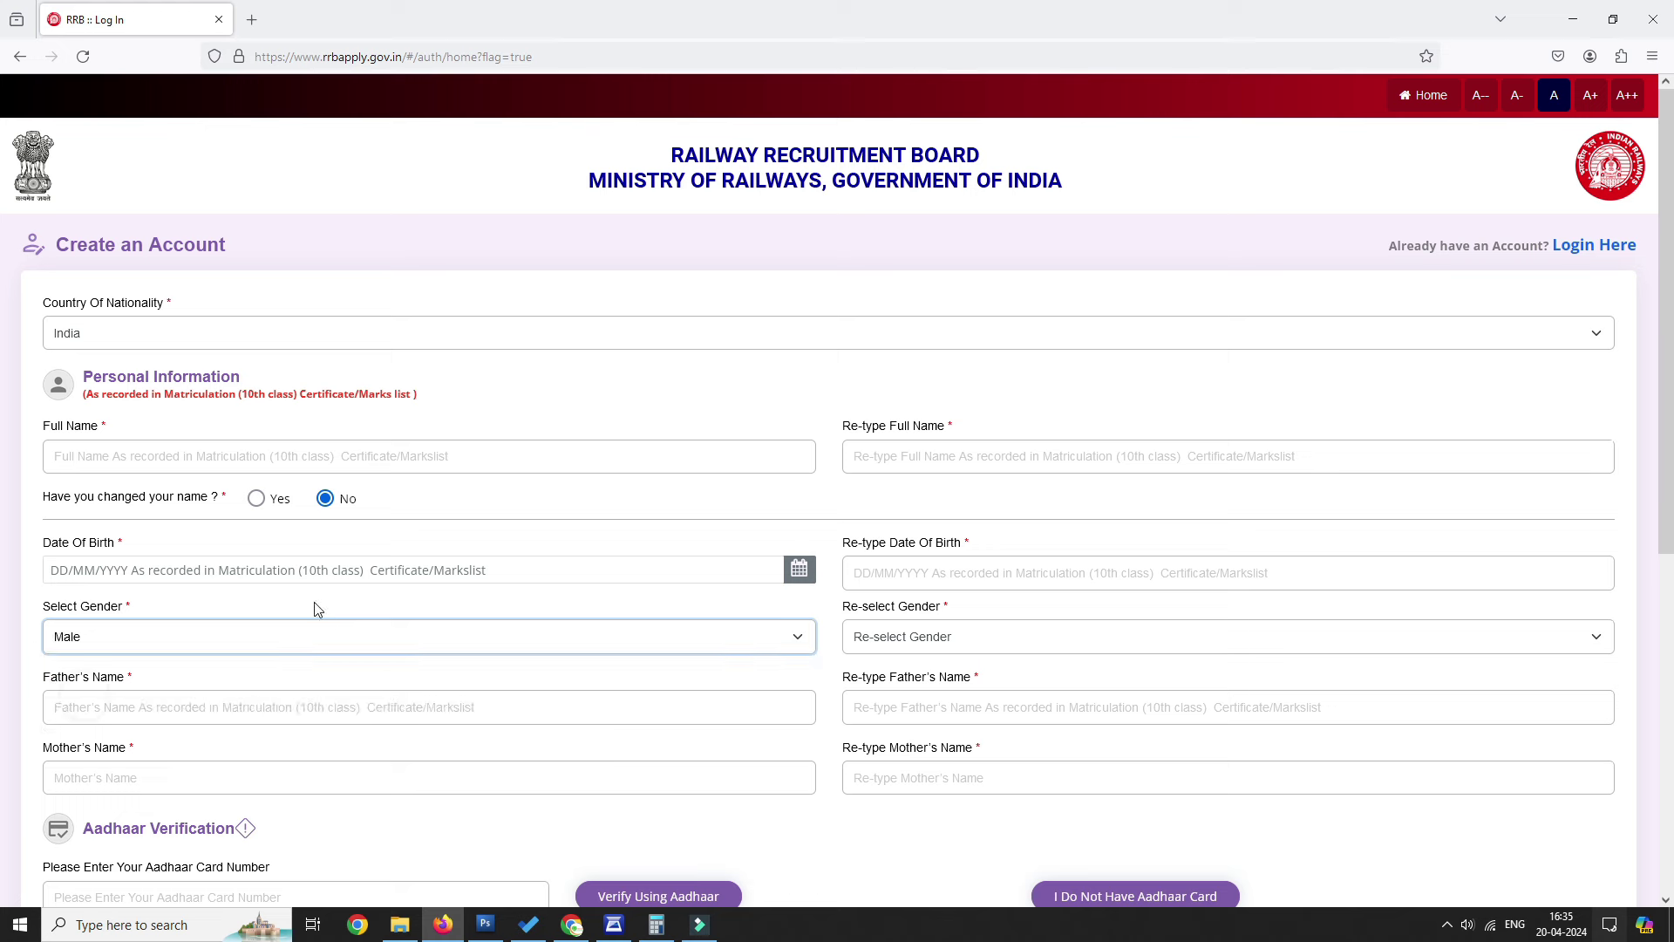
pyautogui.moveTo(240, 692); pyautogui.dragTo(41, 679)
# Fill in the father's and mother's names.
pyautogui.click(105, 705)
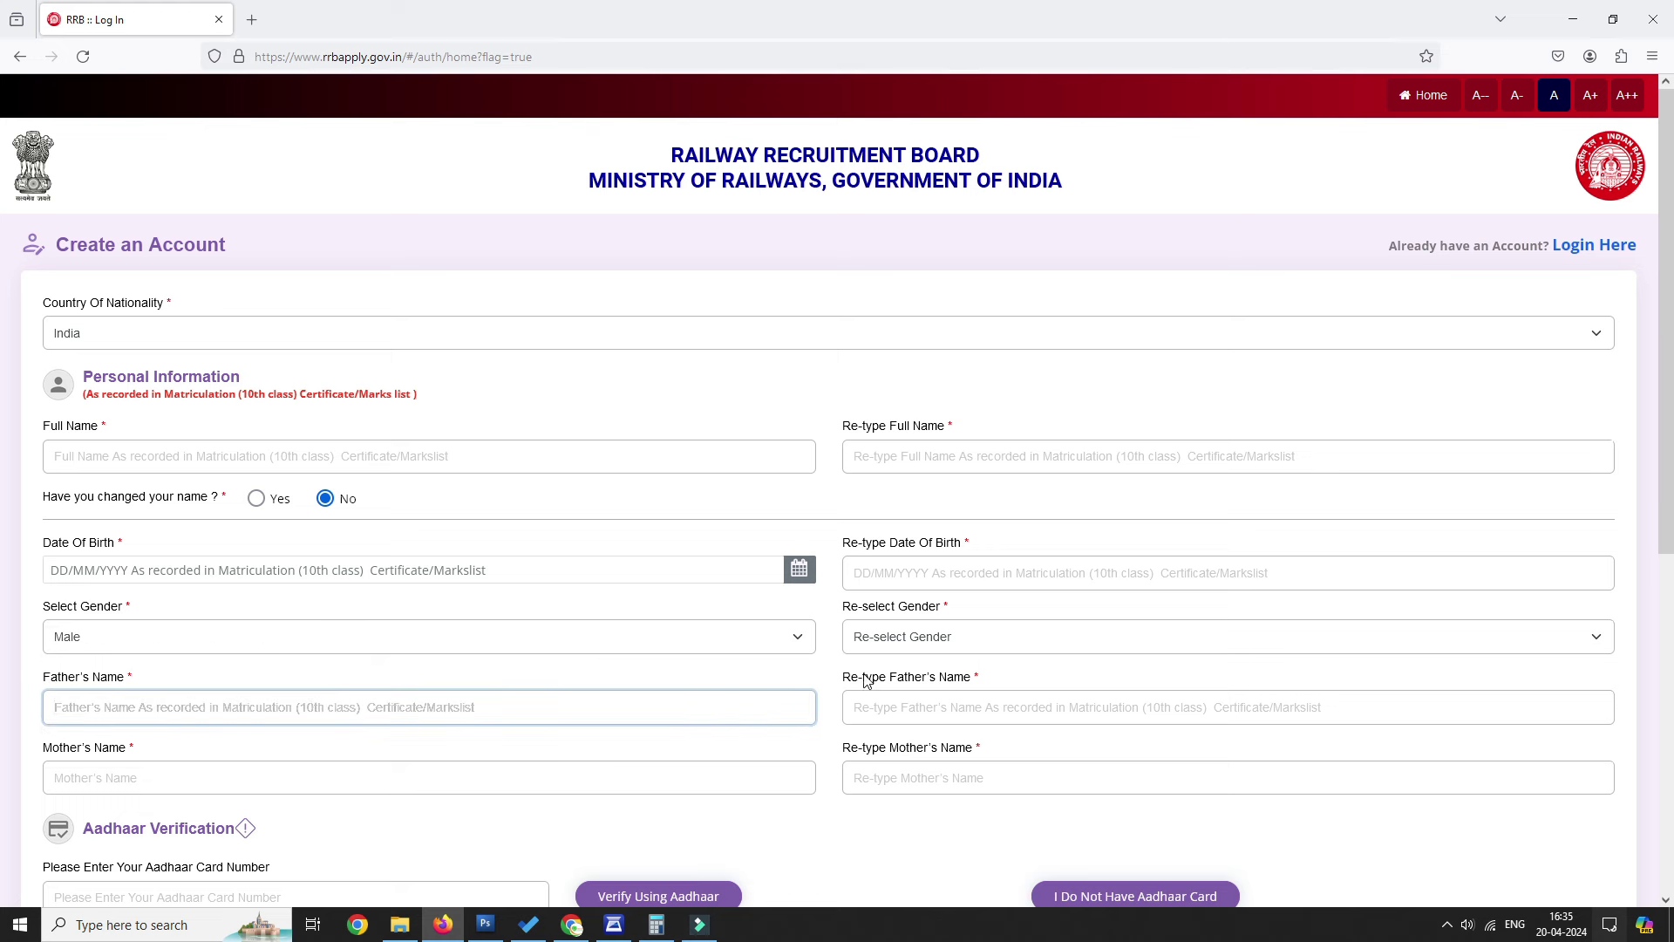
pyautogui.moveTo(852, 678); pyautogui.dragTo(980, 678)
pyautogui.scroll(-1, 114, 689)
pyautogui.scroll(-3, 114, 689)
pyautogui.moveTo(986, 553); pyautogui.dragTo(937, 583)
pyautogui.click(341, 582)
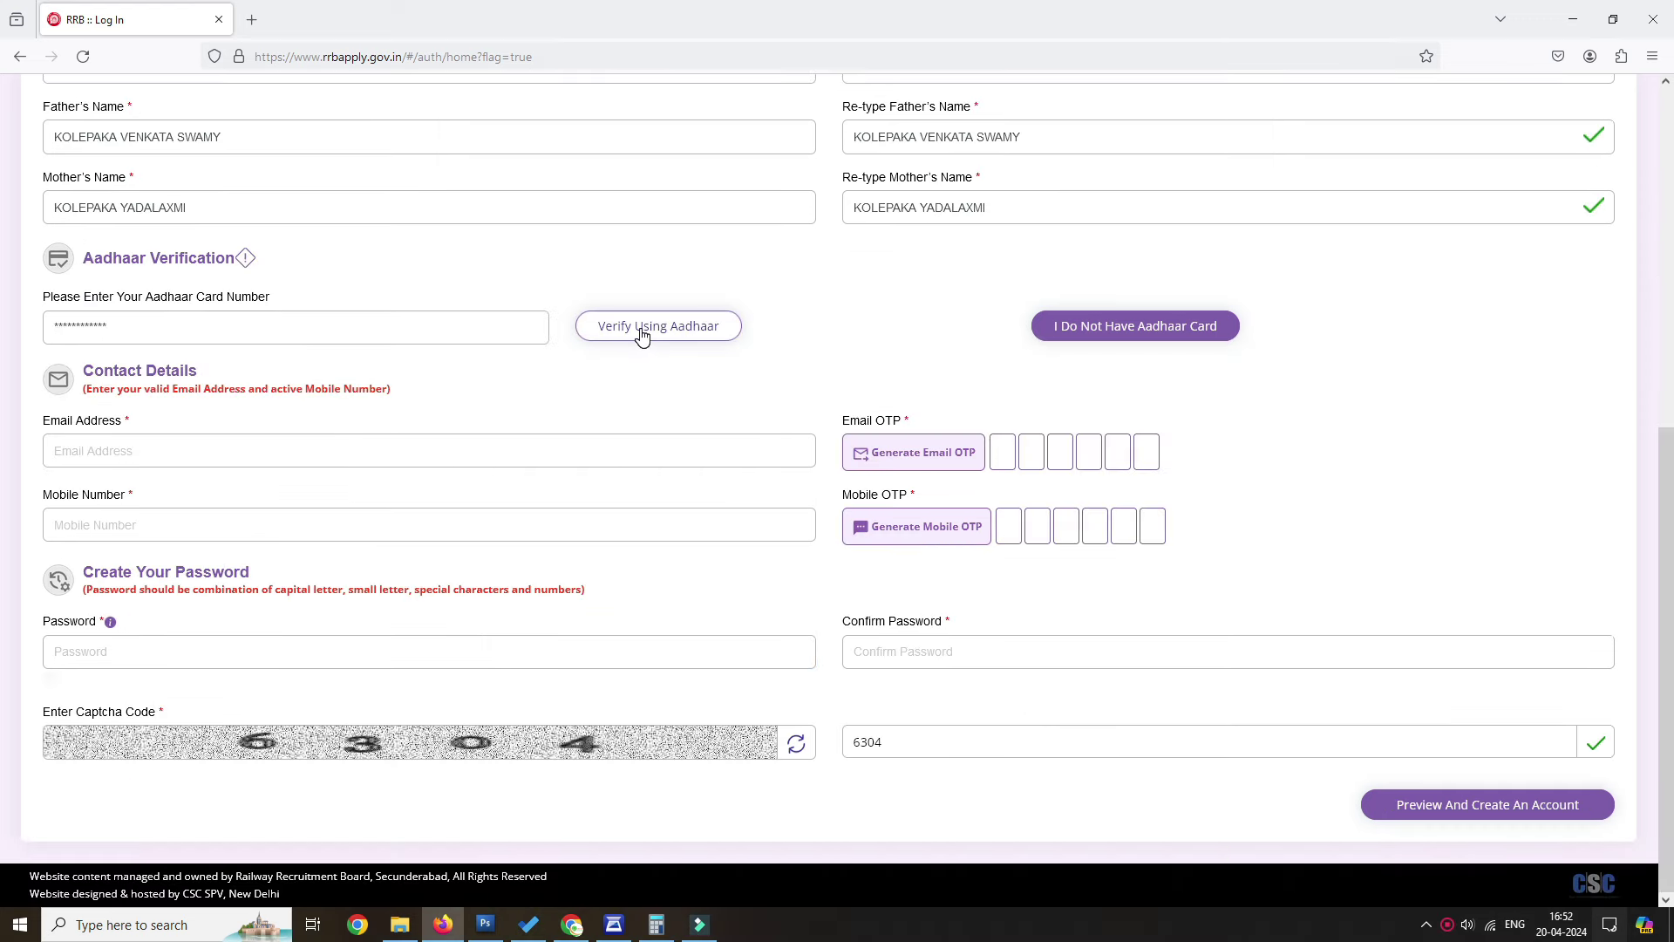
# Verify Aadhaar by copying the matriculation details as Aadhaar details and giving consent.
pyautogui.click(642, 329)
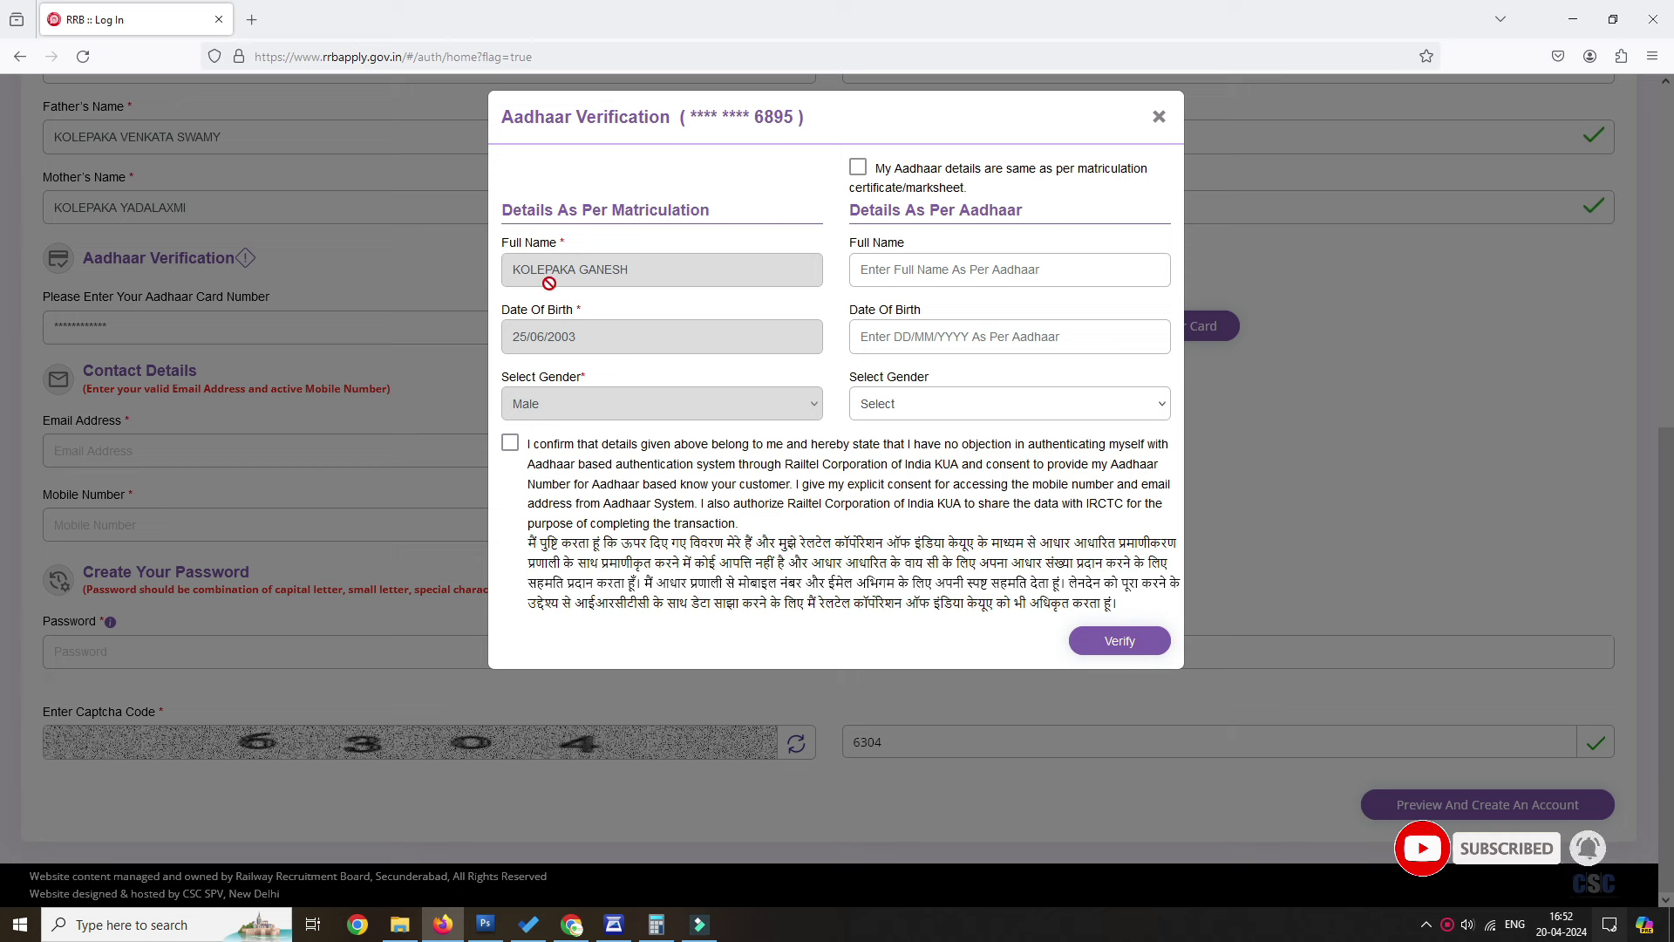
pyautogui.tripleClick(844, 216)
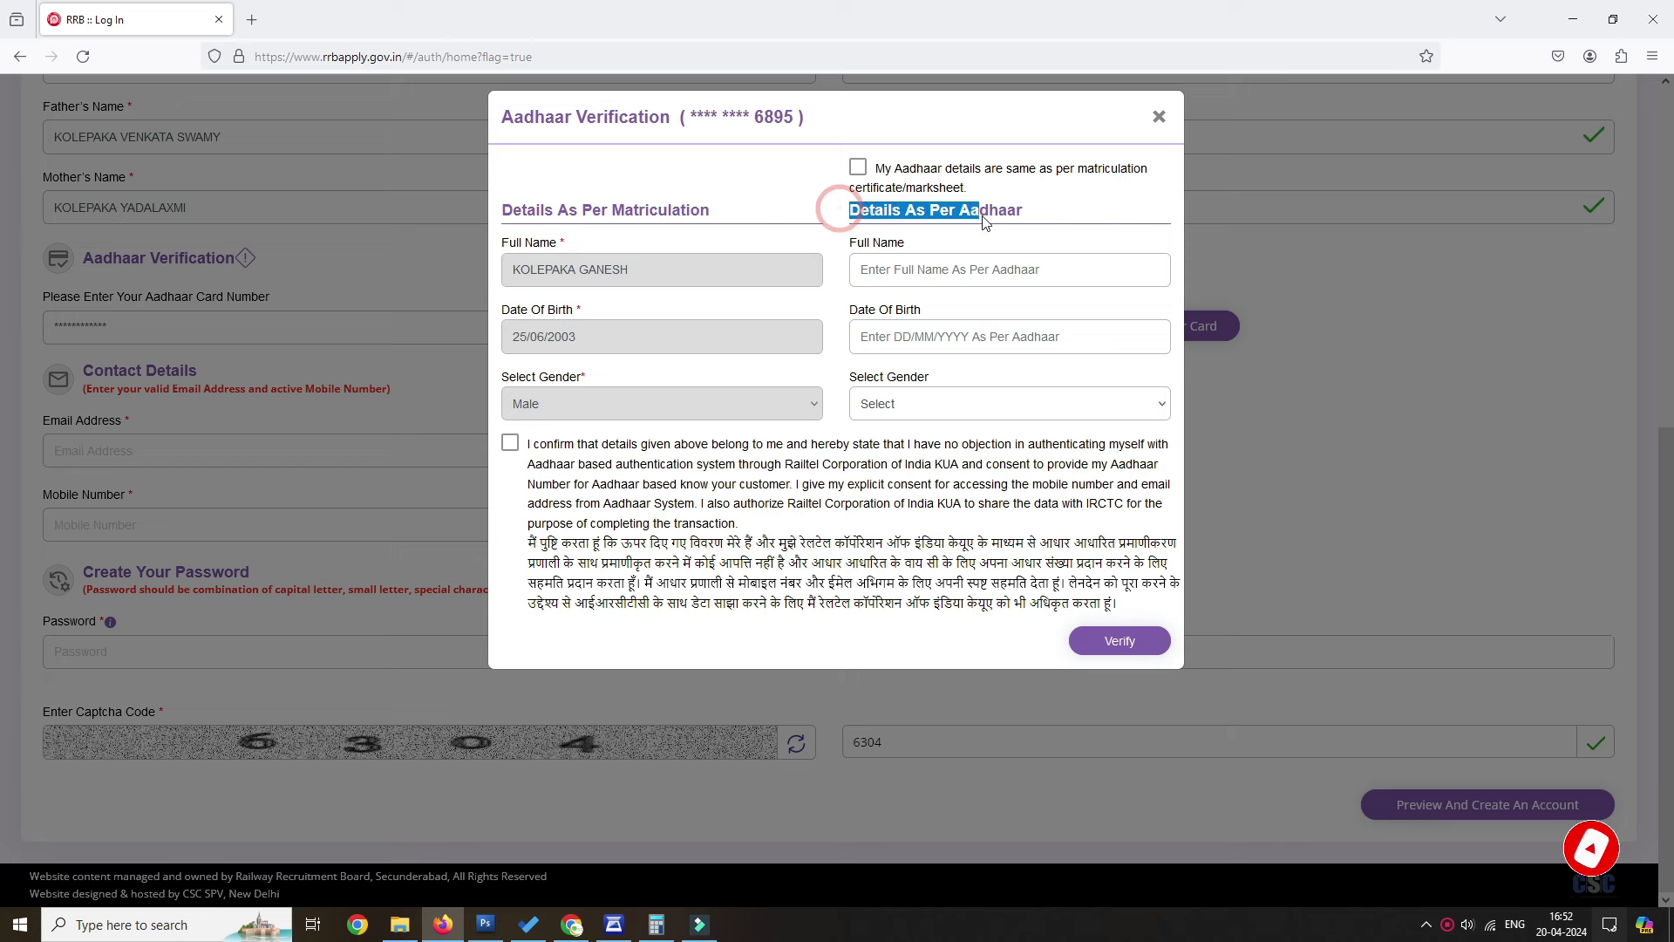
pyautogui.moveTo(513, 215); pyautogui.dragTo(721, 224)
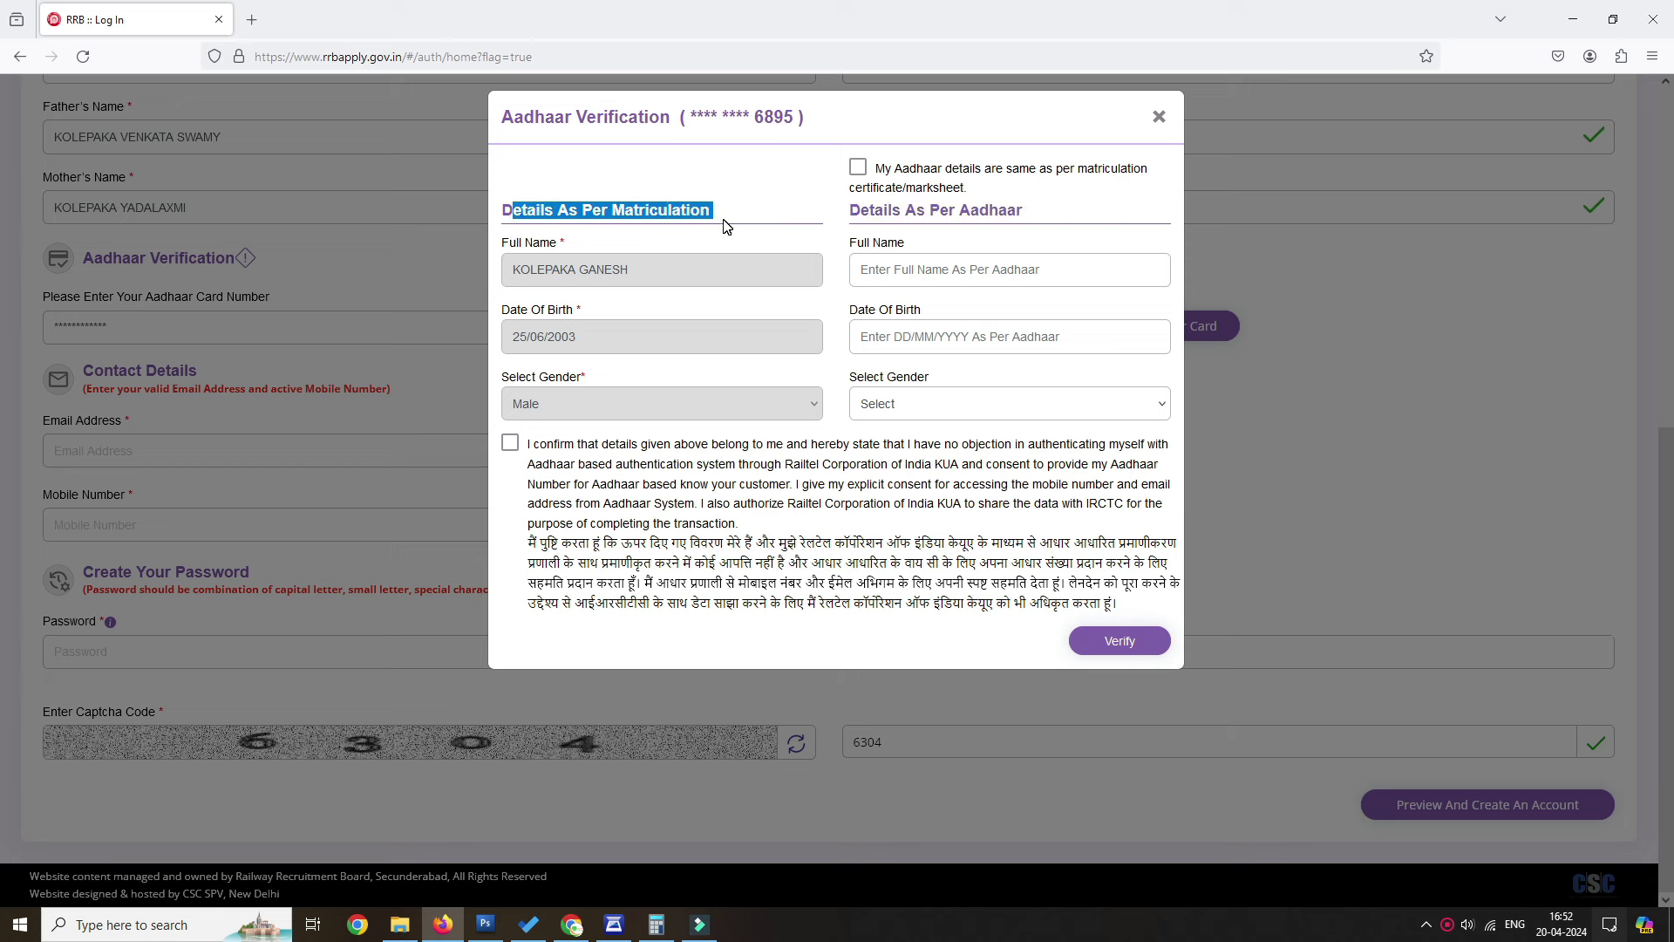
pyautogui.tripleClick(854, 248)
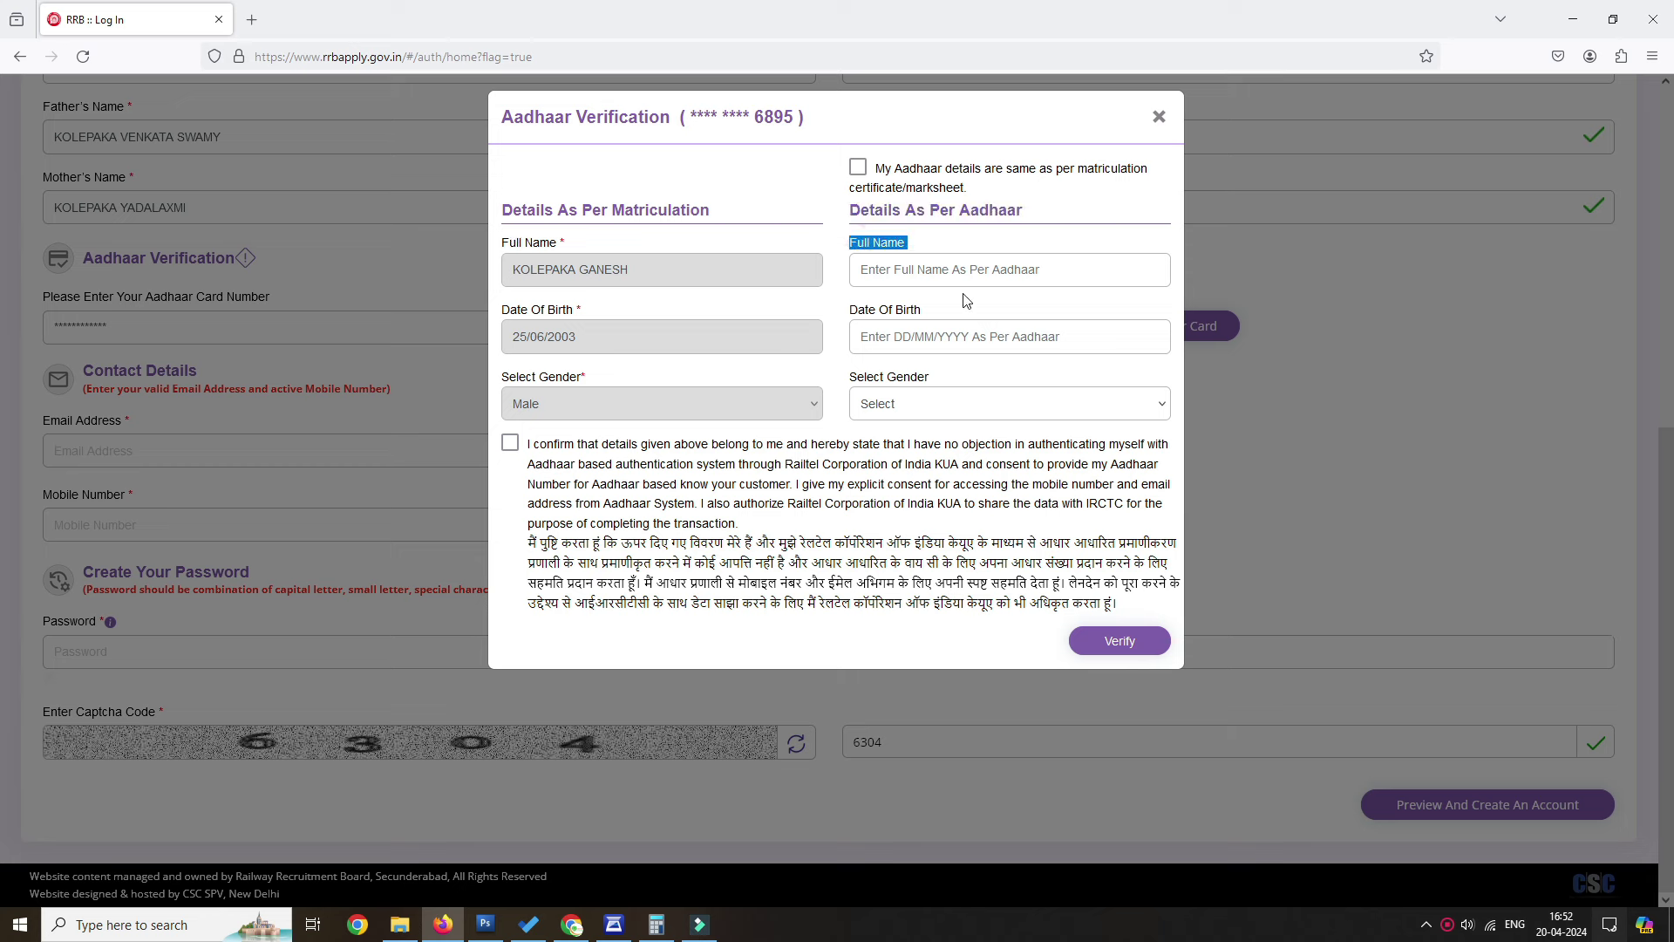
pyautogui.click(859, 166)
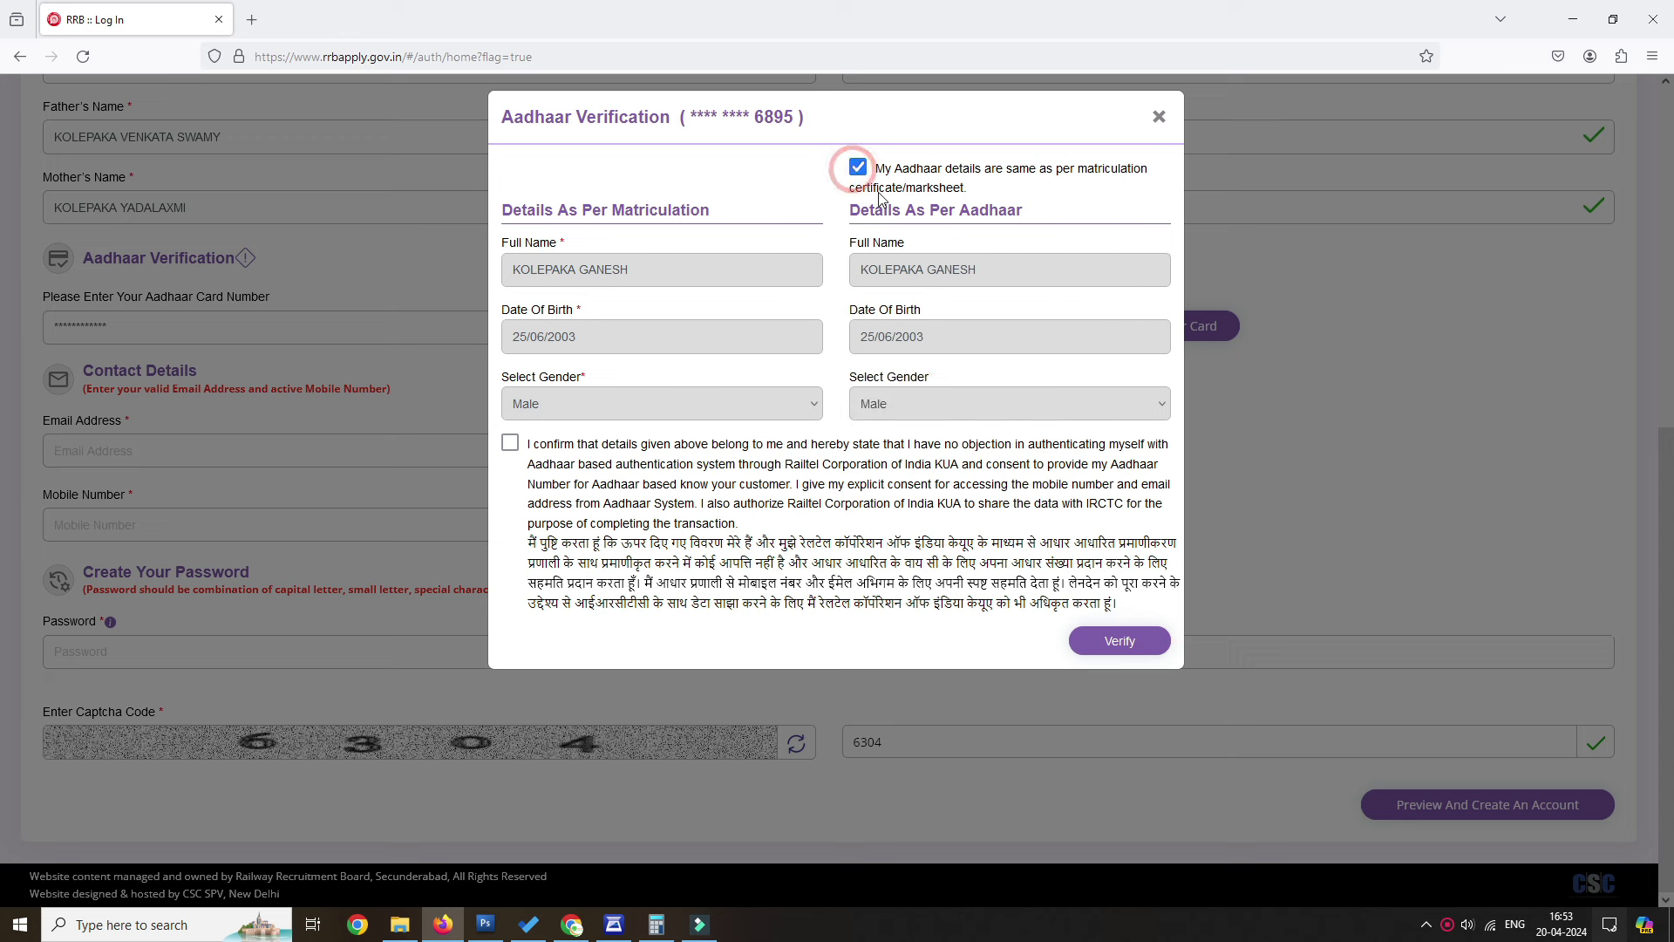
pyautogui.click(511, 445)
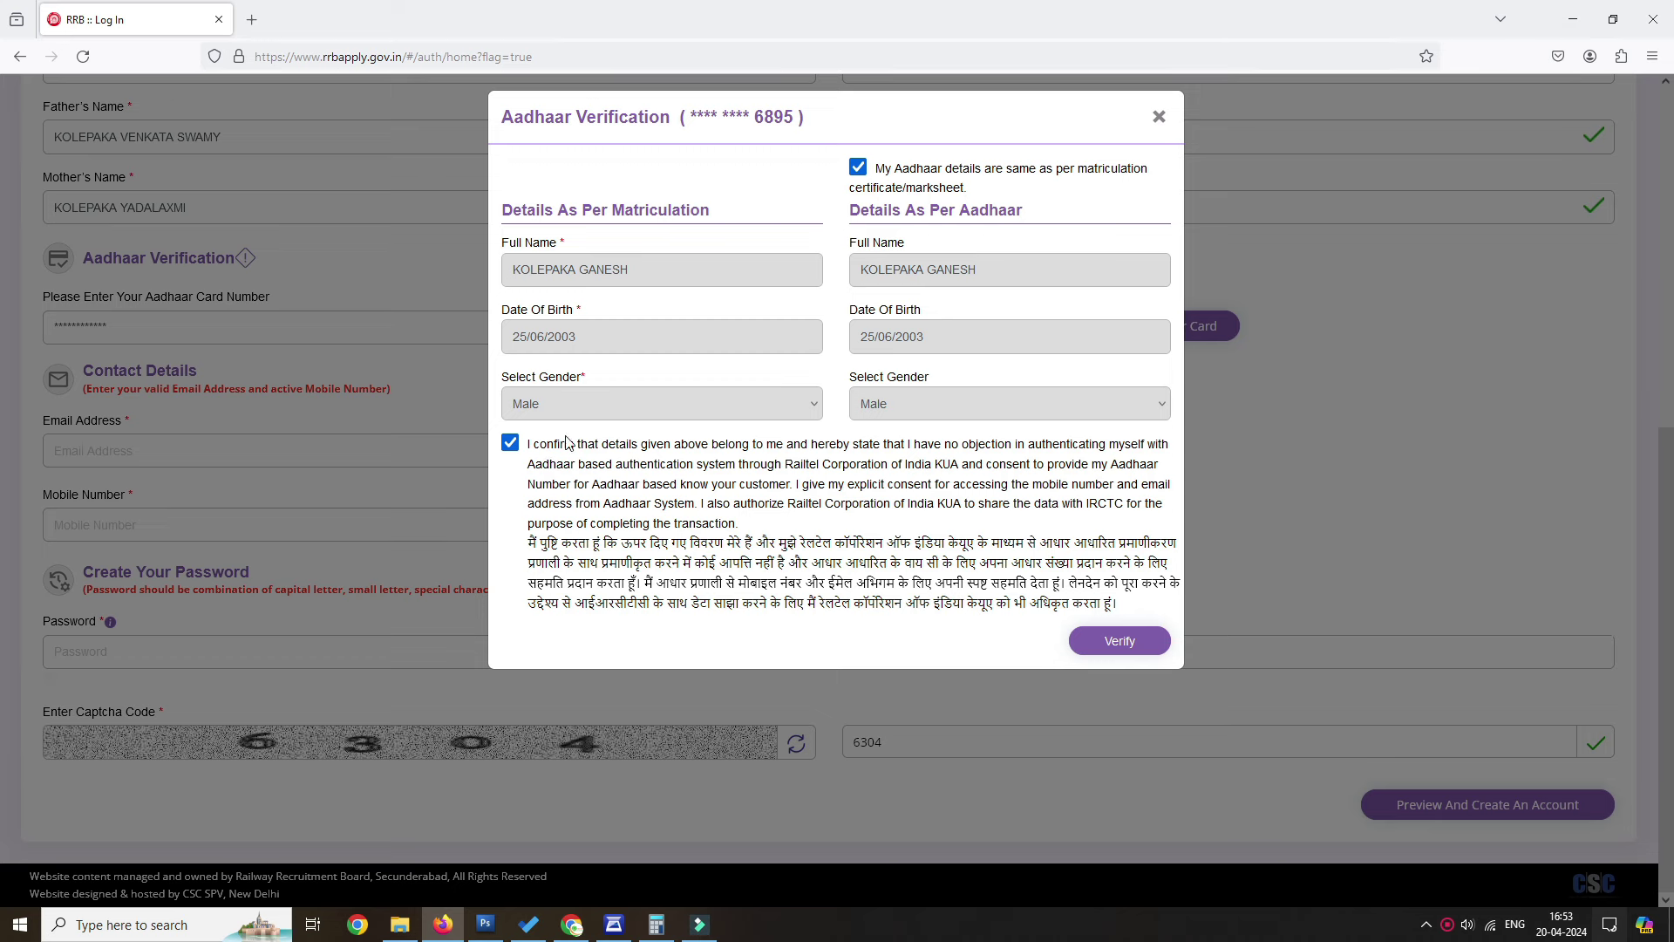
pyautogui.click(1119, 640)
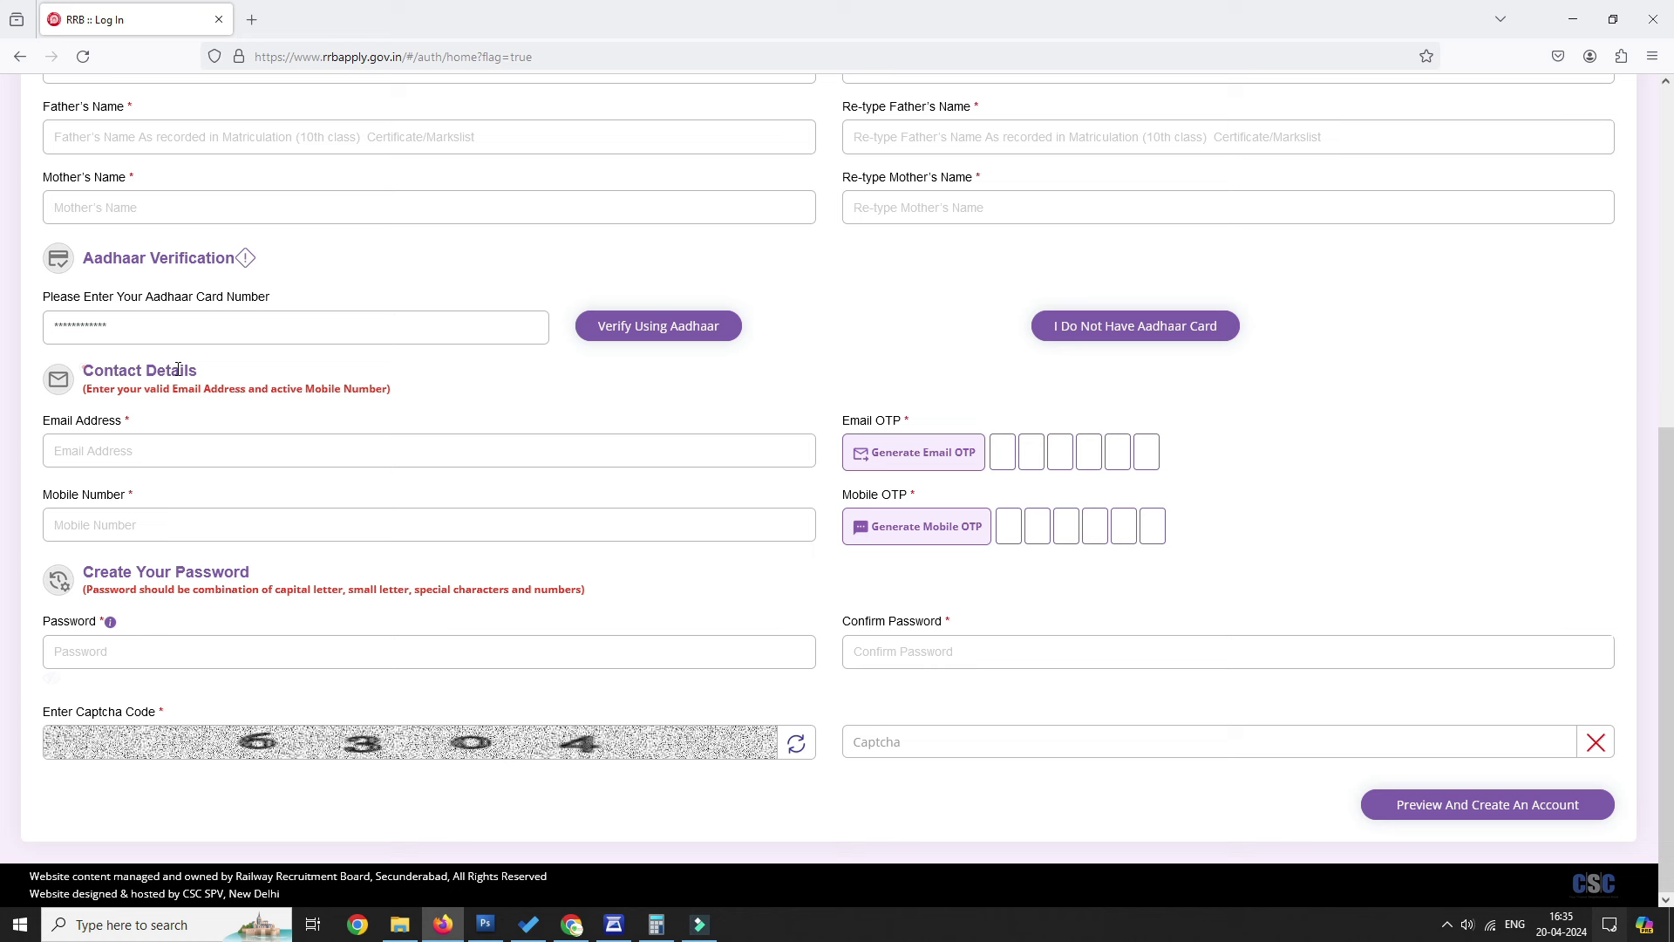
# Review the email, mobile and password fields, including the password composition rule.
pyautogui.tripleClick(178, 369)
pyautogui.tripleClick(51, 423)
pyautogui.tripleClick(51, 496)
pyautogui.tripleClick(89, 571)
pyautogui.moveTo(93, 590); pyautogui.dragTo(584, 591)
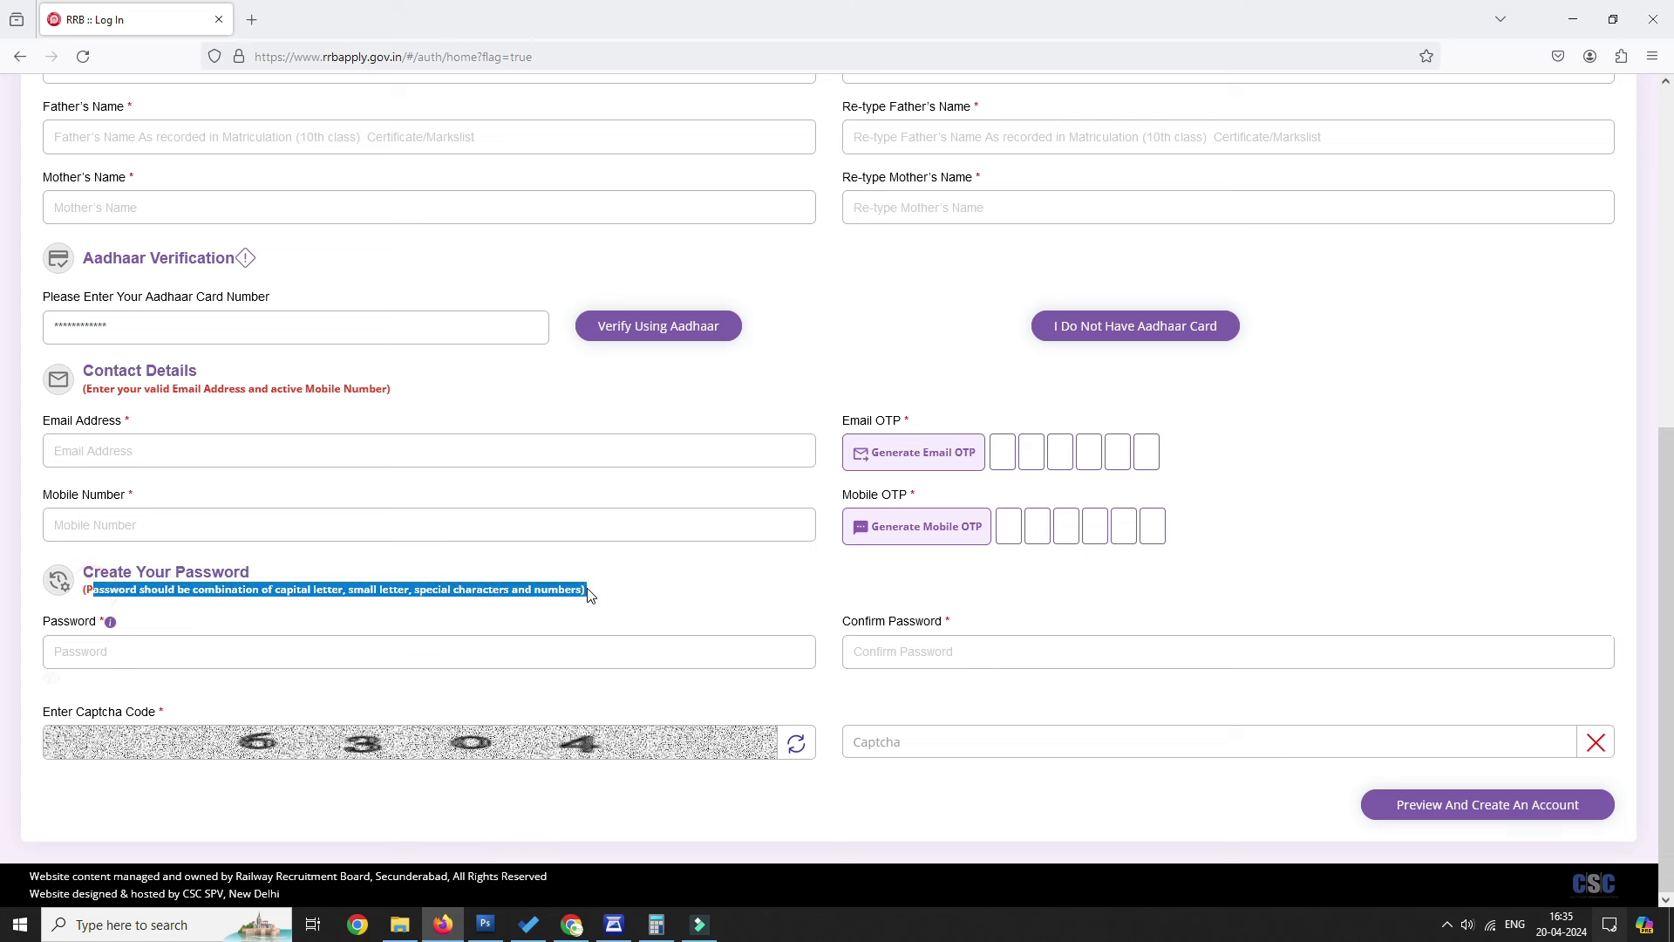
pyautogui.tripleClick(48, 626)
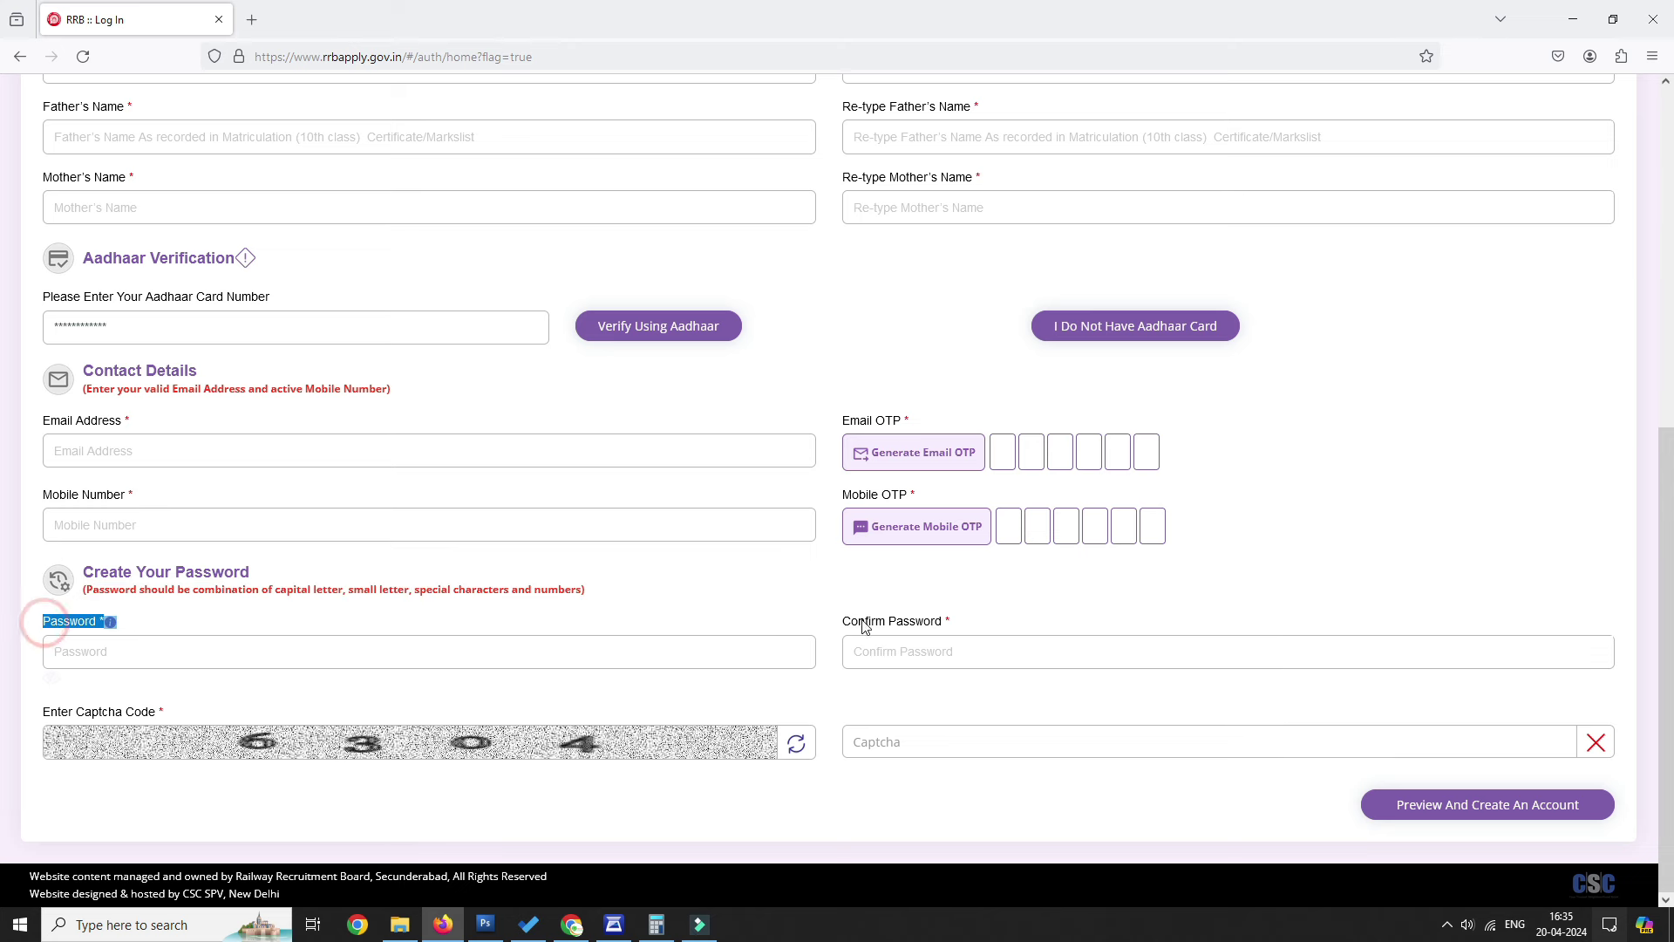
pyautogui.tripleClick(840, 622)
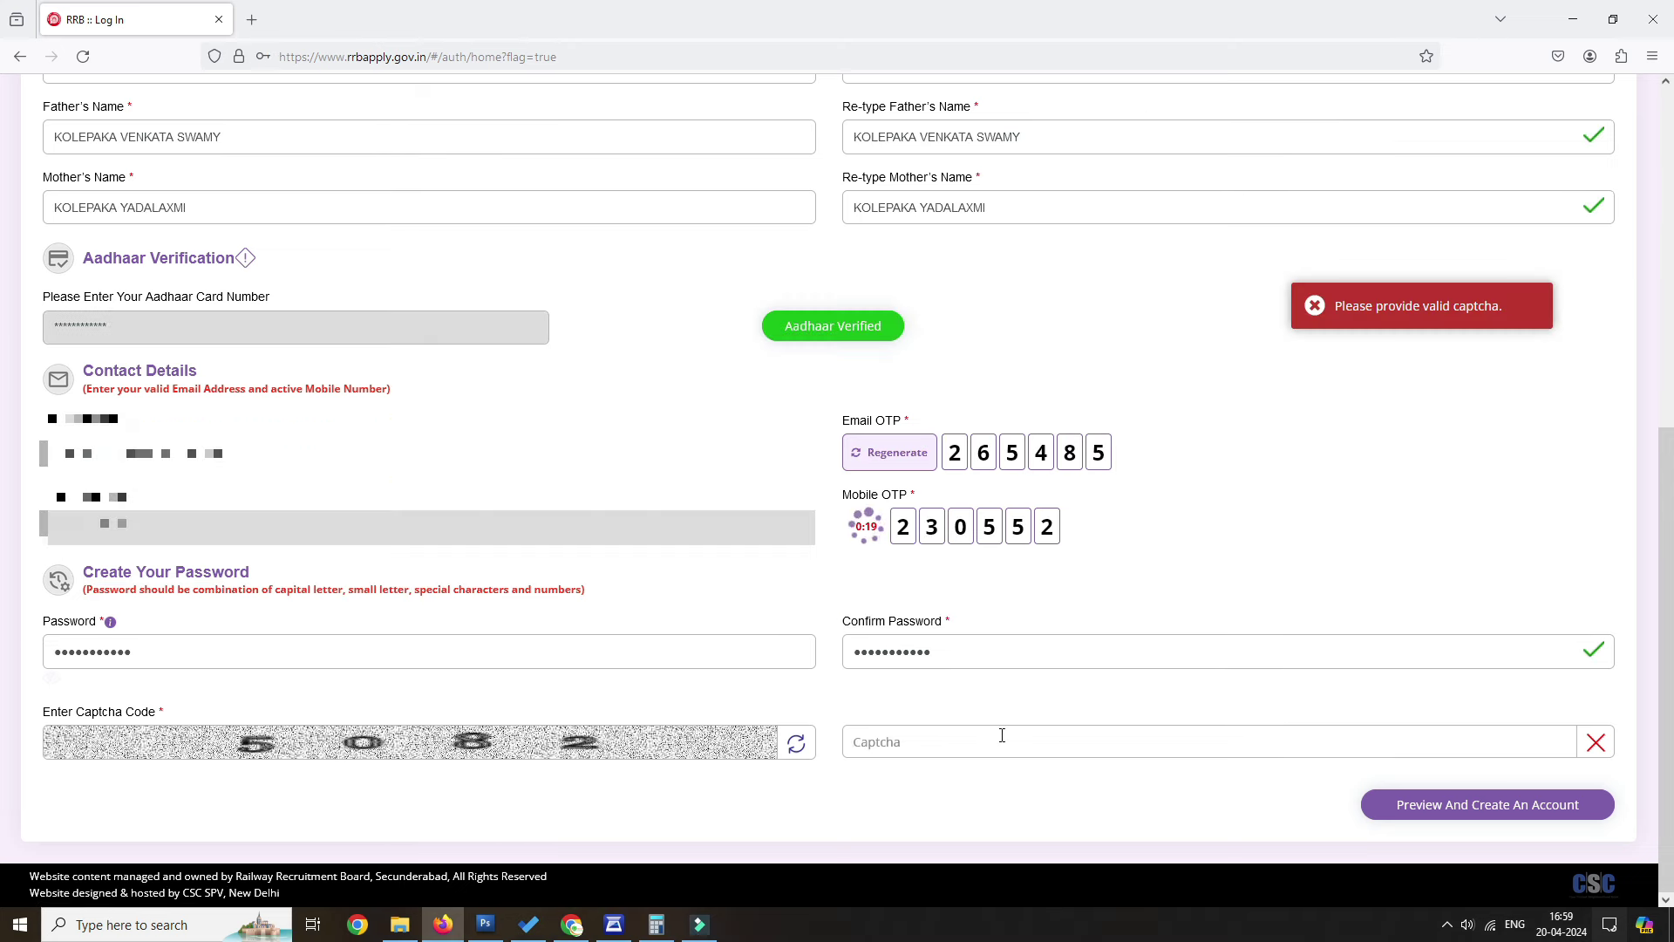
# Preview the account details, tick the re-check declaration, and create the account.
pyautogui.click(1528, 799)
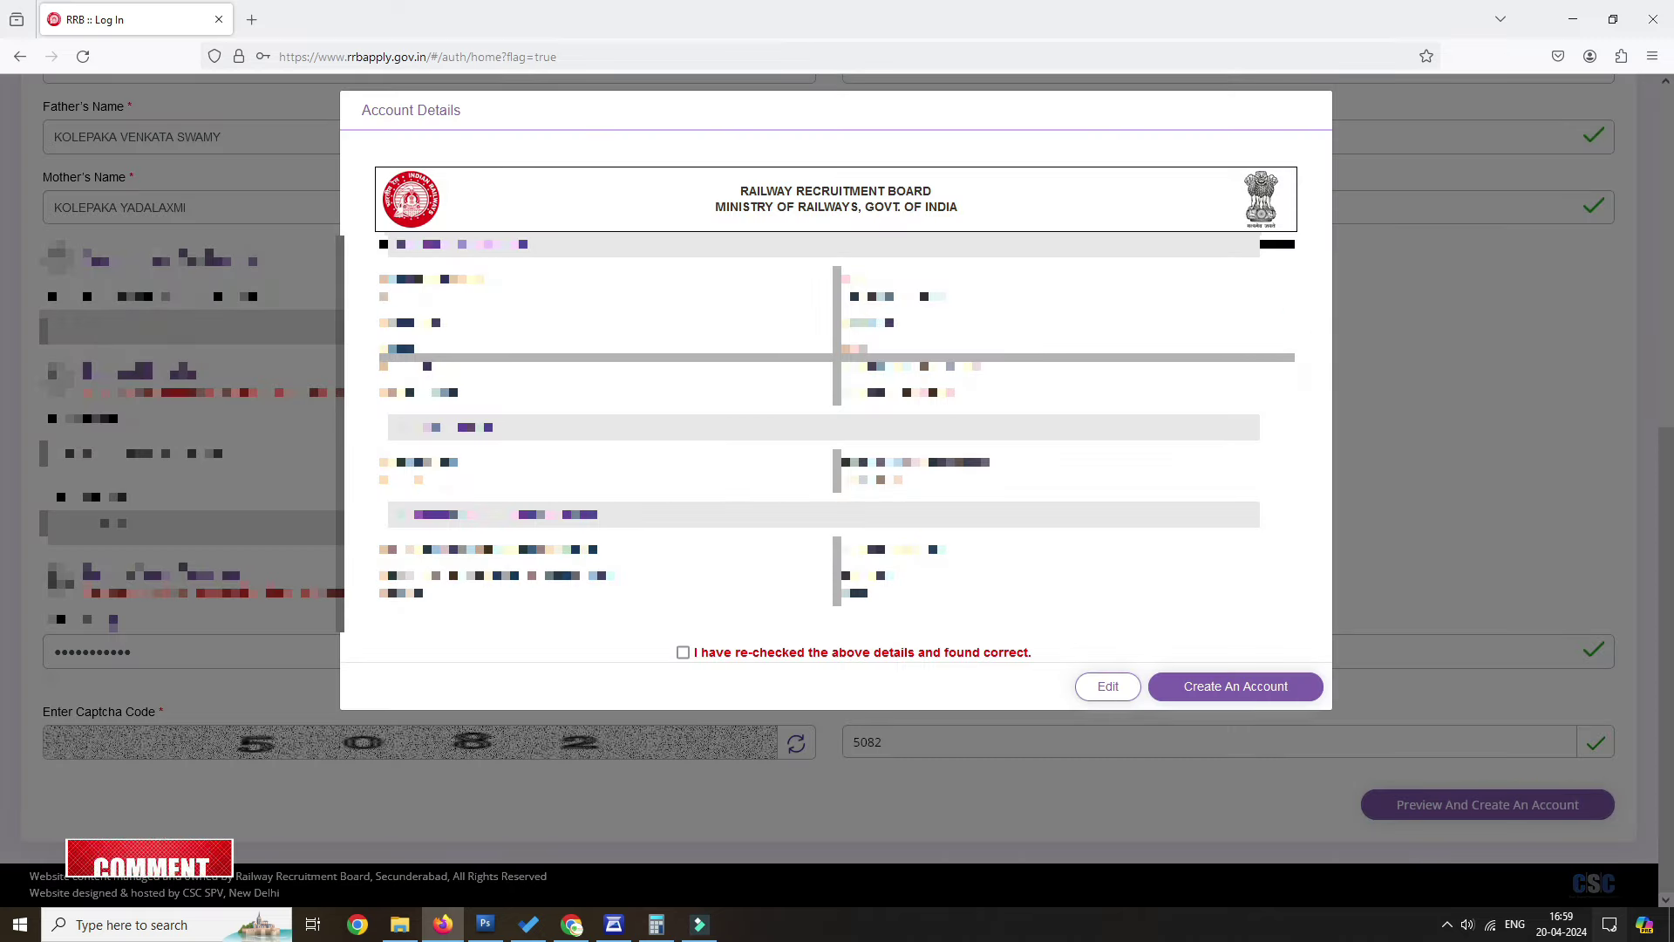
pyautogui.moveTo(381, 301); pyautogui.dragTo(945, 301)
pyautogui.click(683, 652)
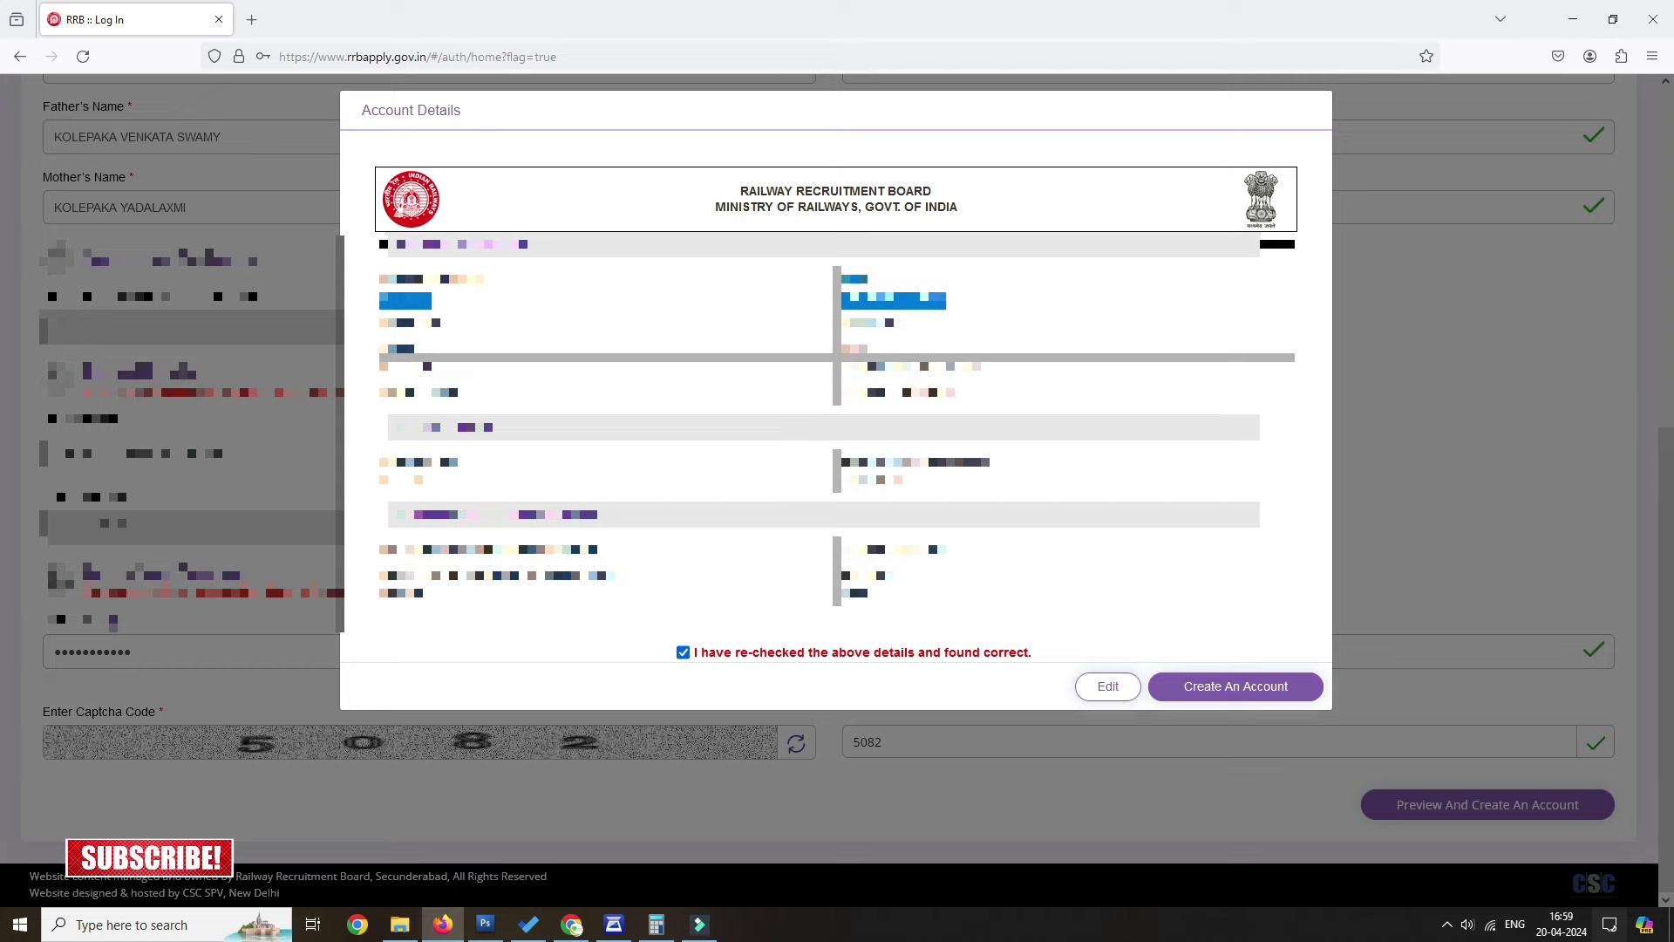
pyautogui.click(1263, 688)
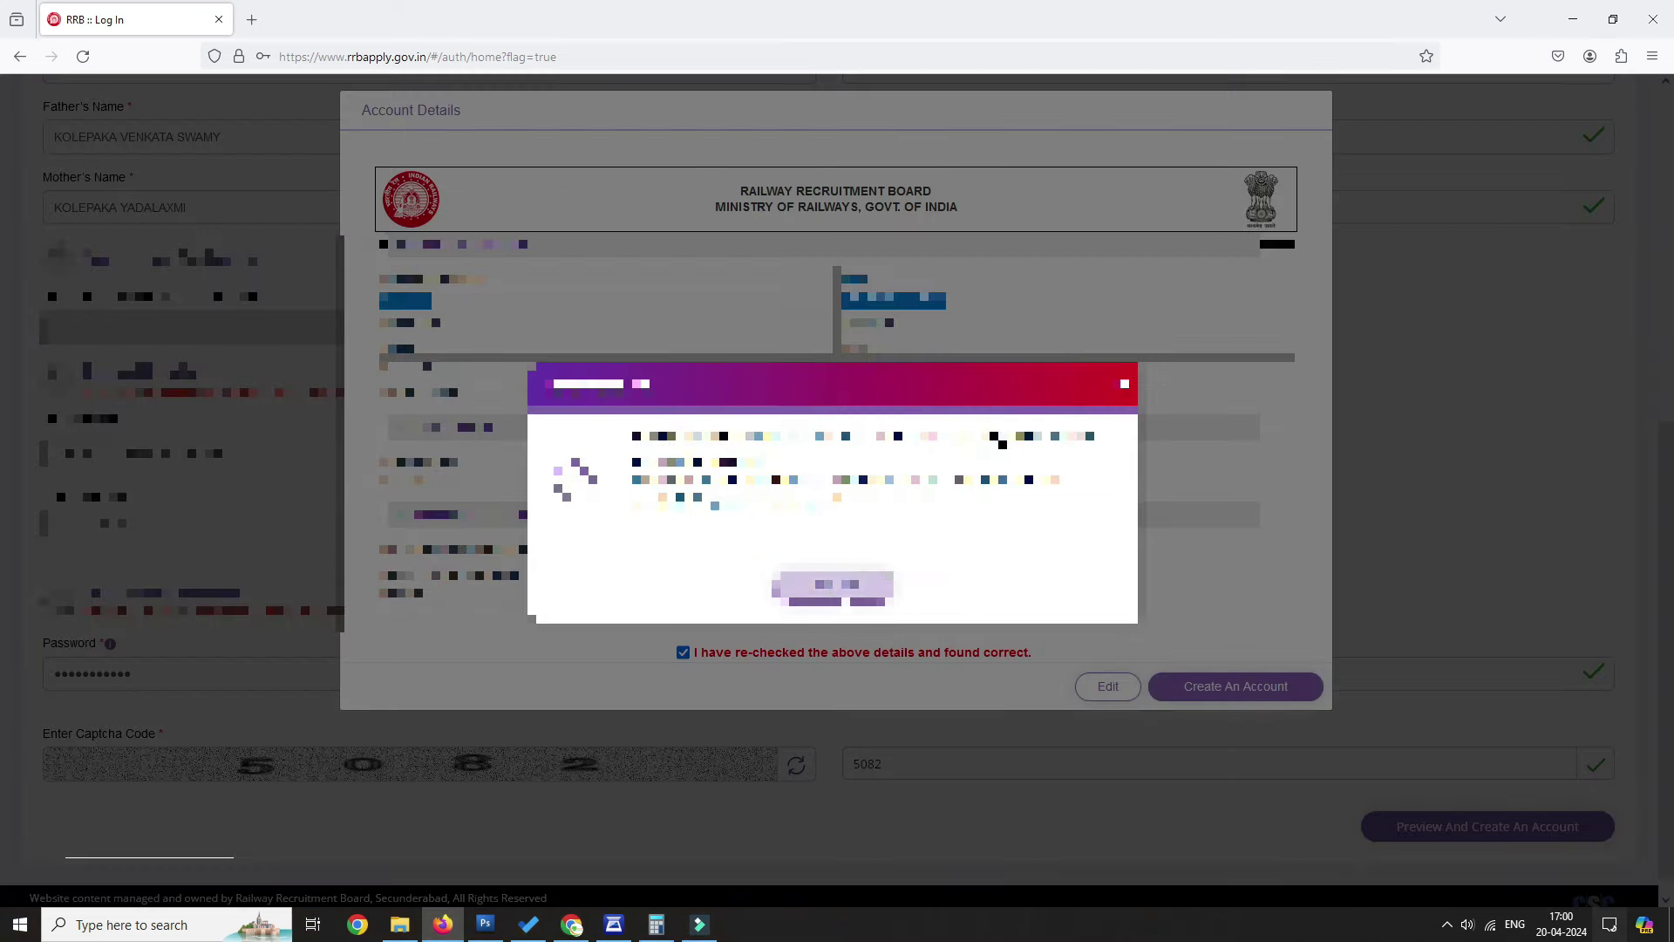
pyautogui.click(835, 585)
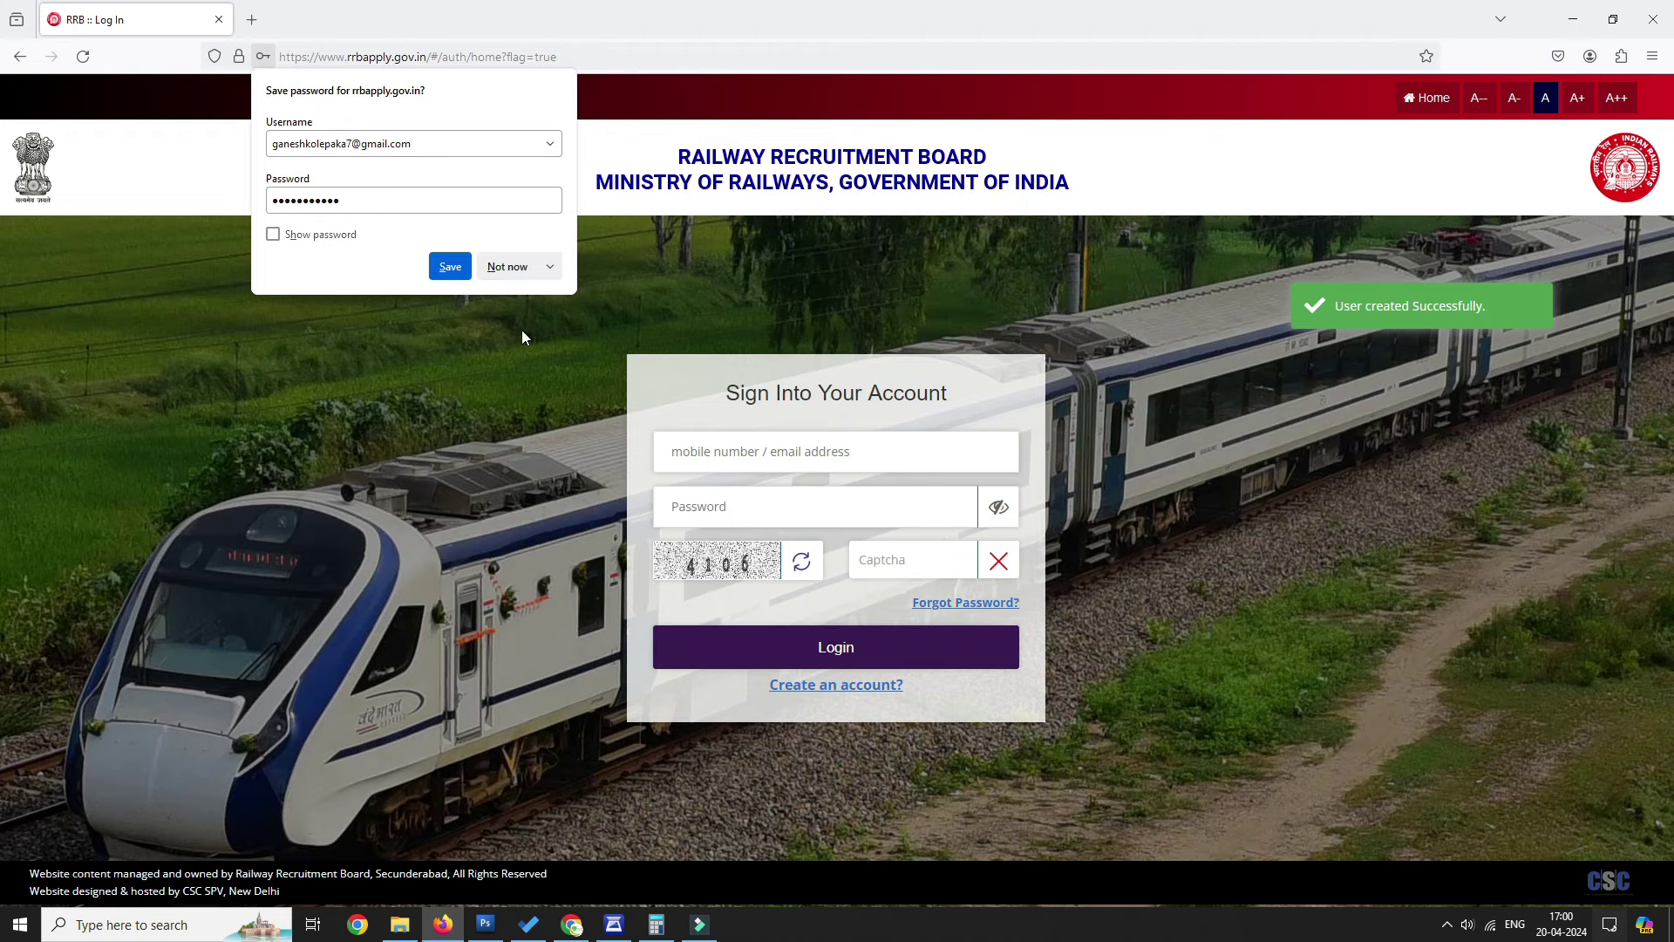
# Log in and start the CEN RPF 02/2024 Constable application, declaring not debarred.
pyautogui.click(523, 266)
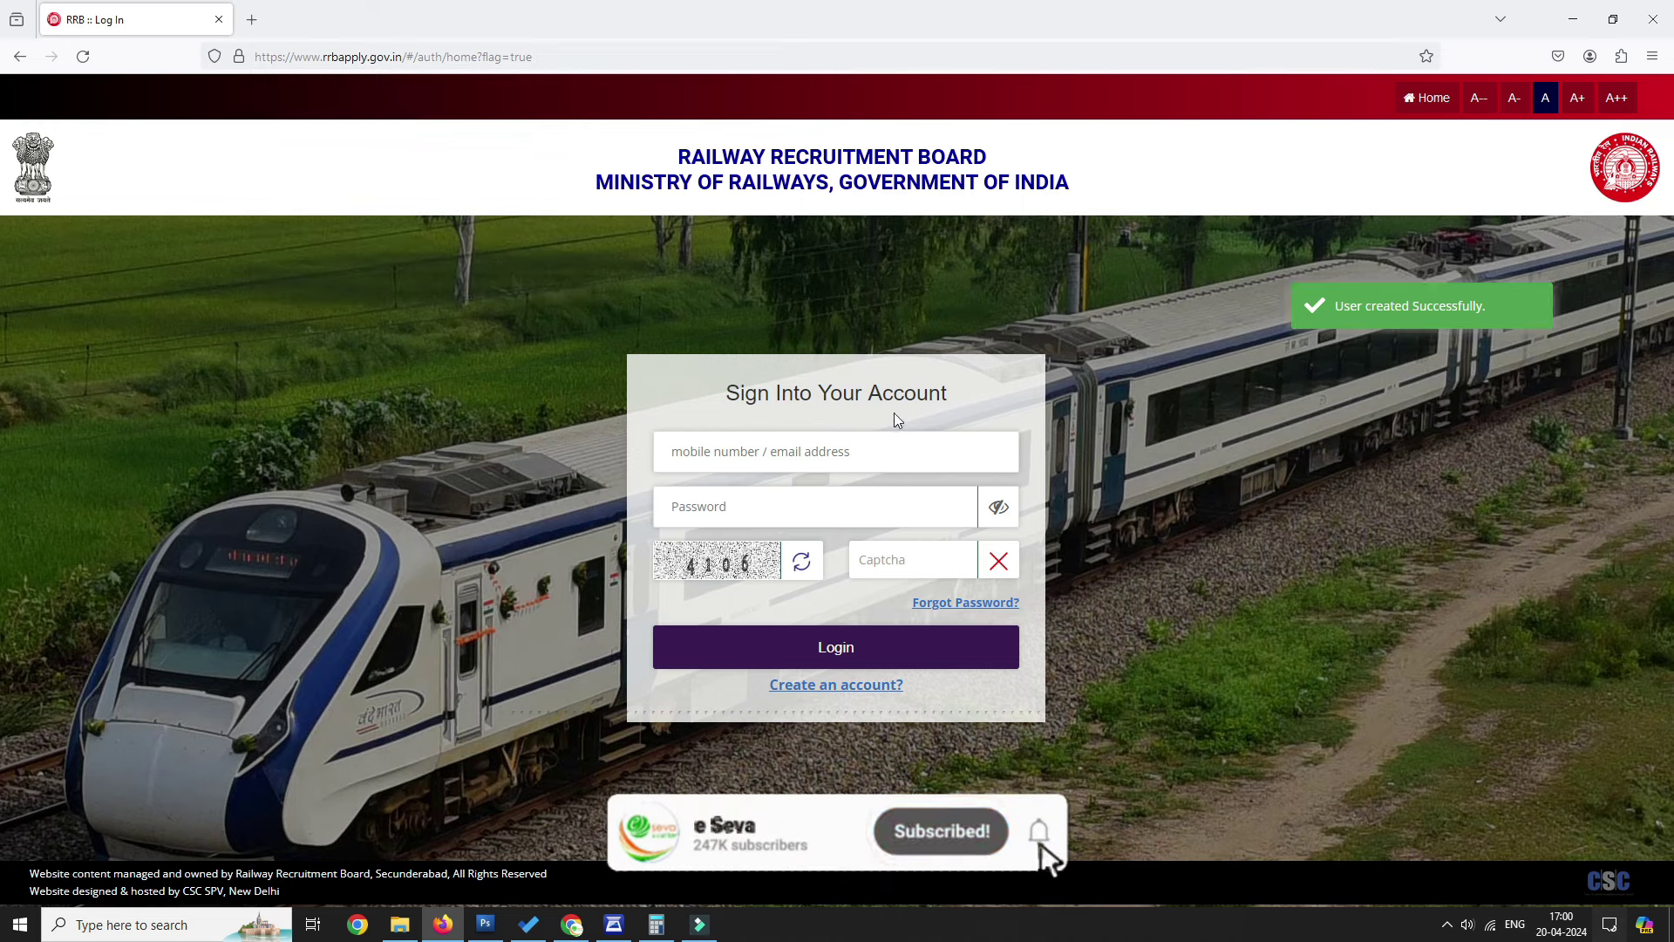
pyautogui.click(886, 646)
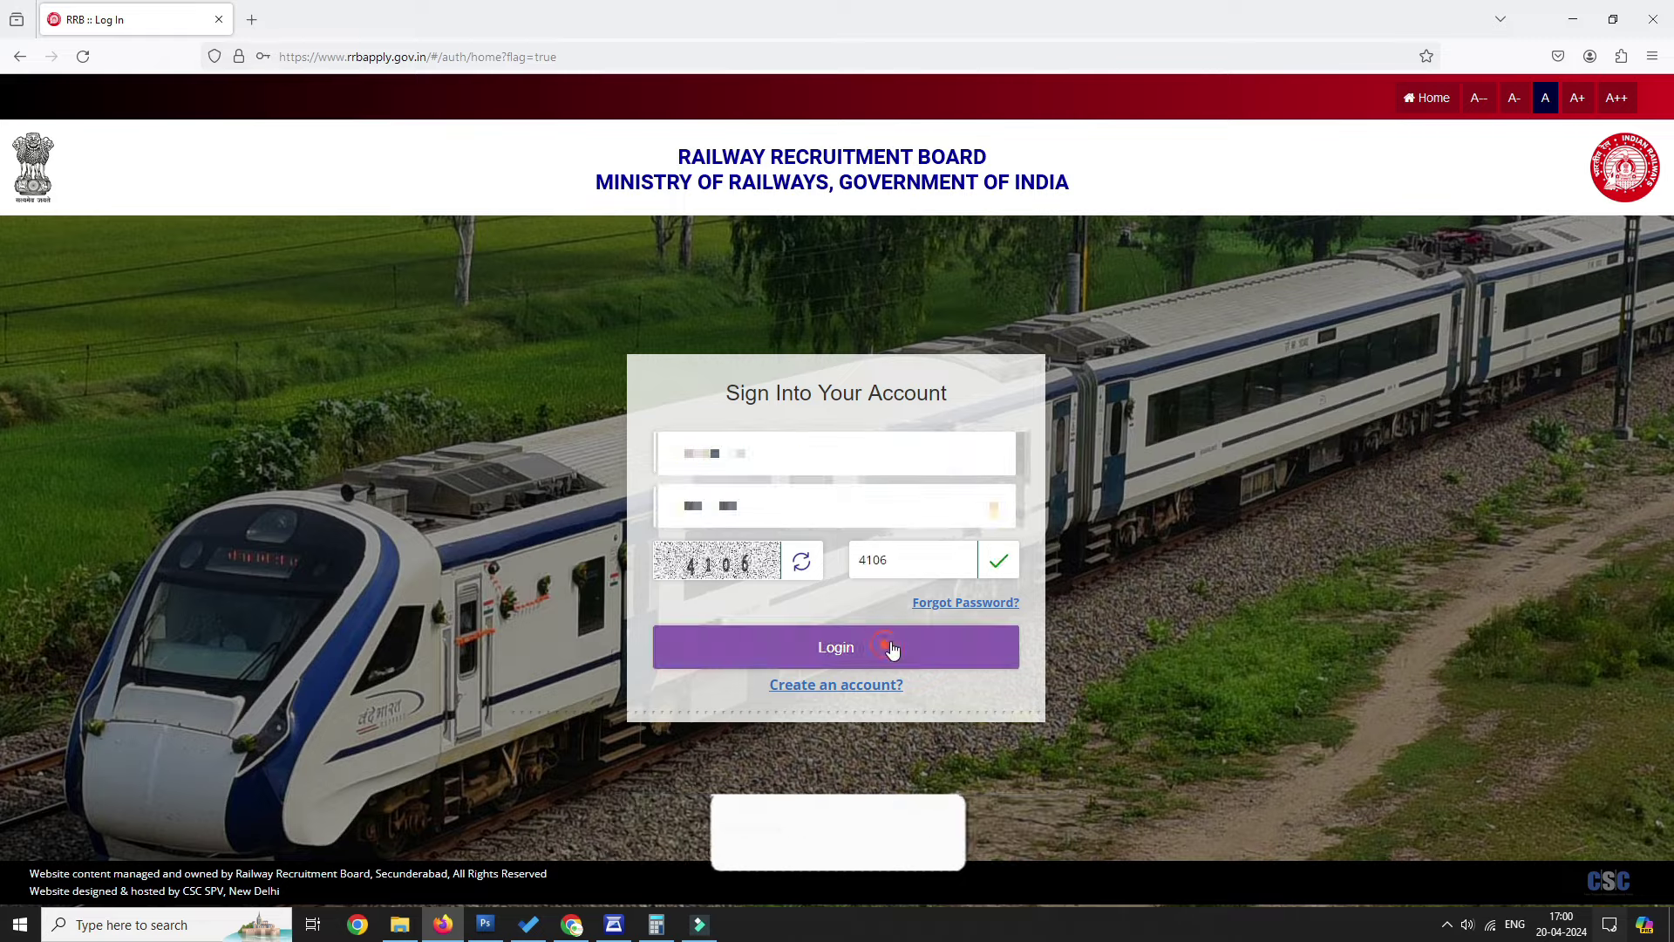
pyautogui.click(527, 268)
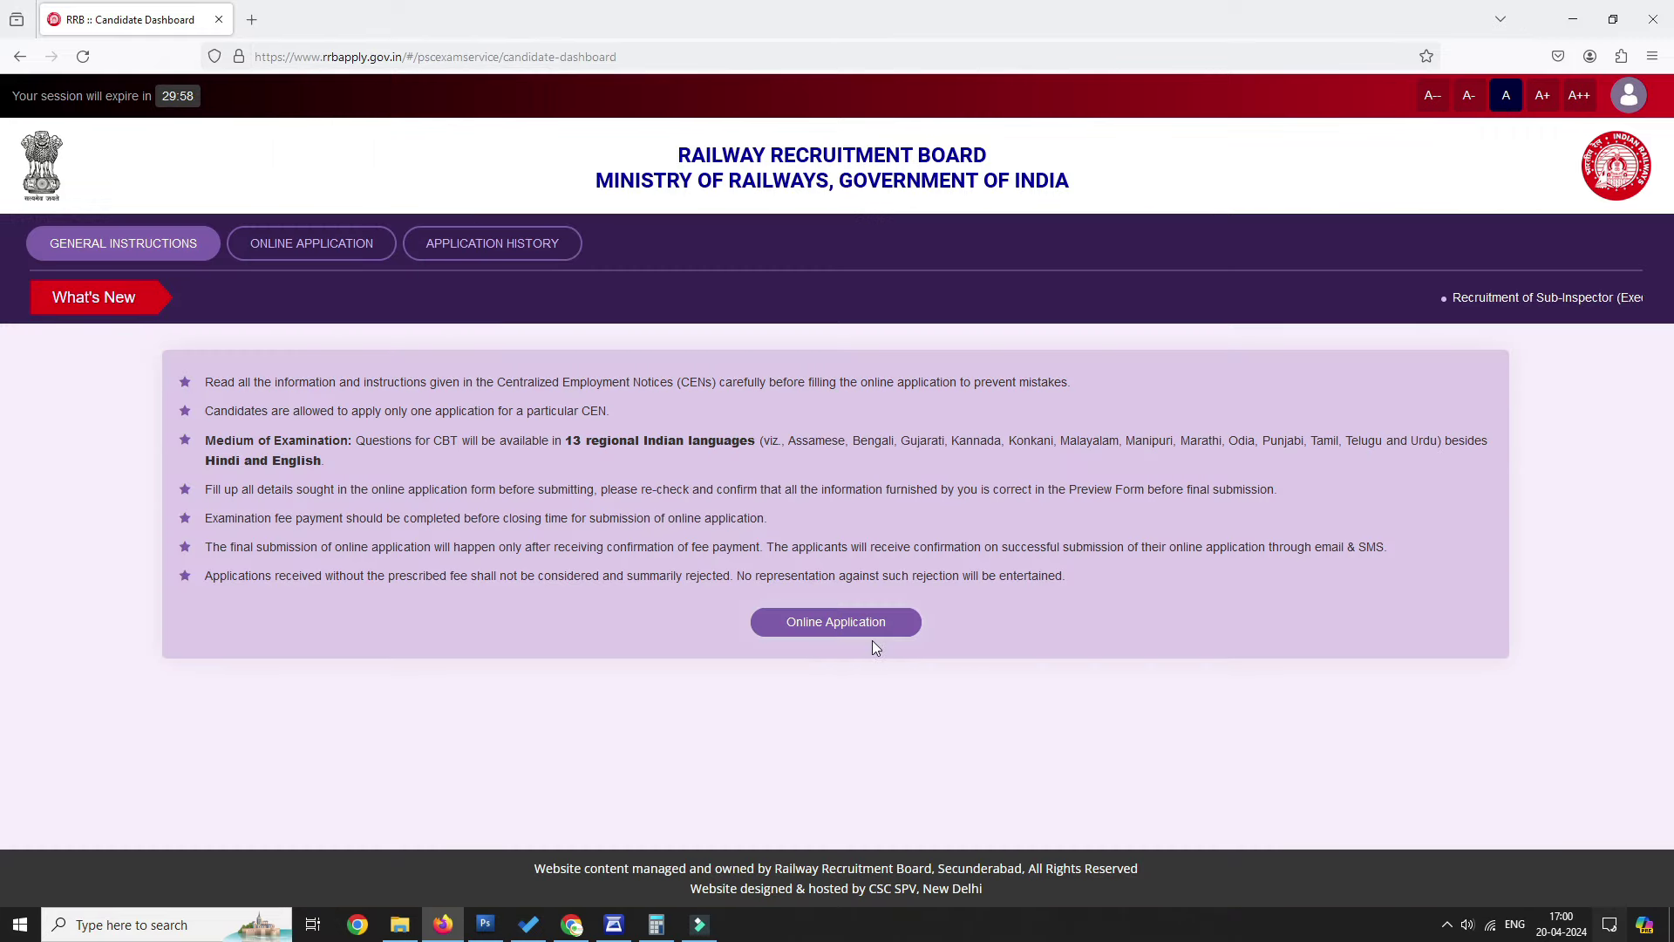
pyautogui.click(850, 622)
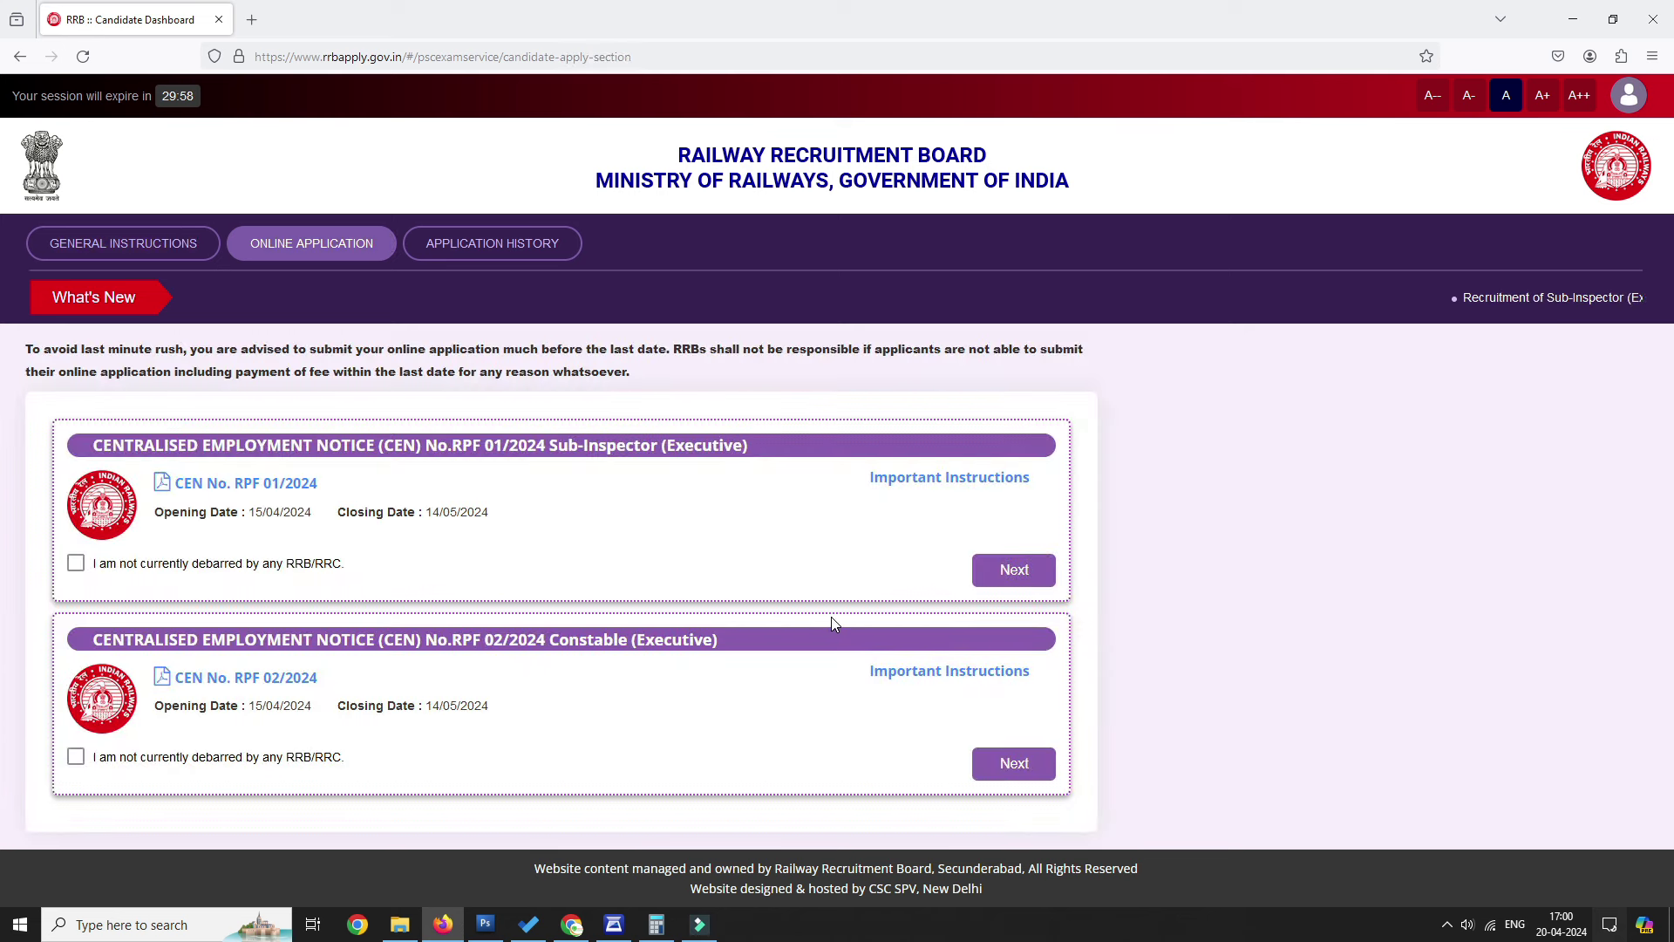
pyautogui.click(76, 756)
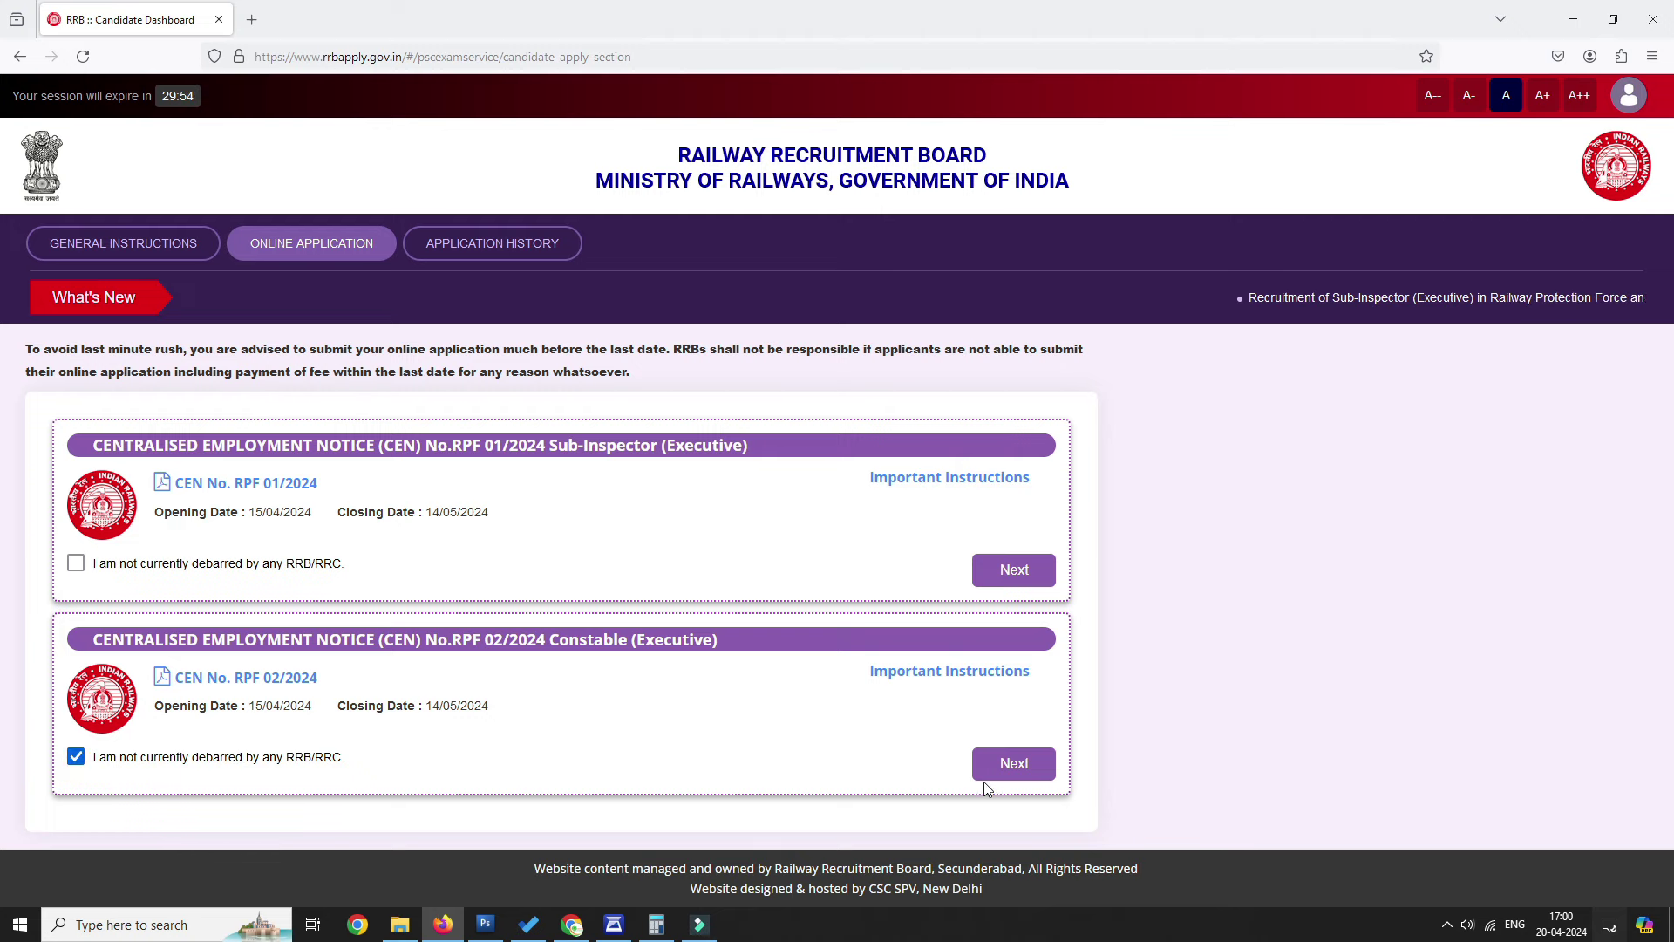
pyautogui.click(1003, 765)
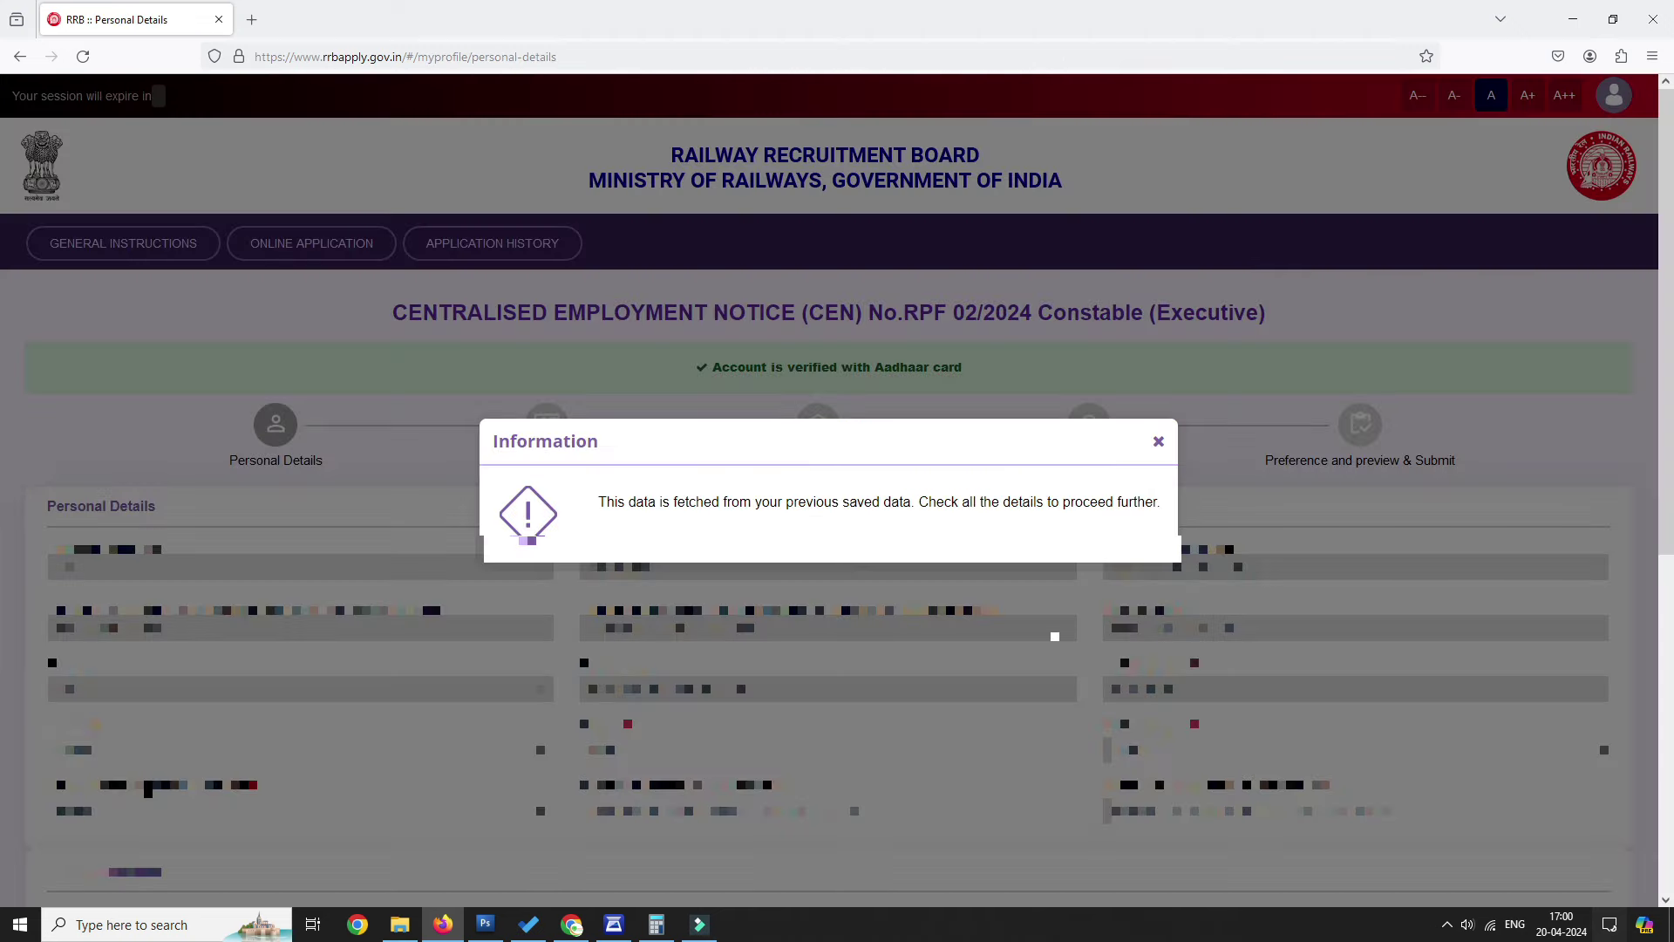
# Dismiss the previously-saved-data notice after trying to jump to later steps.
pyautogui.click(1159, 441)
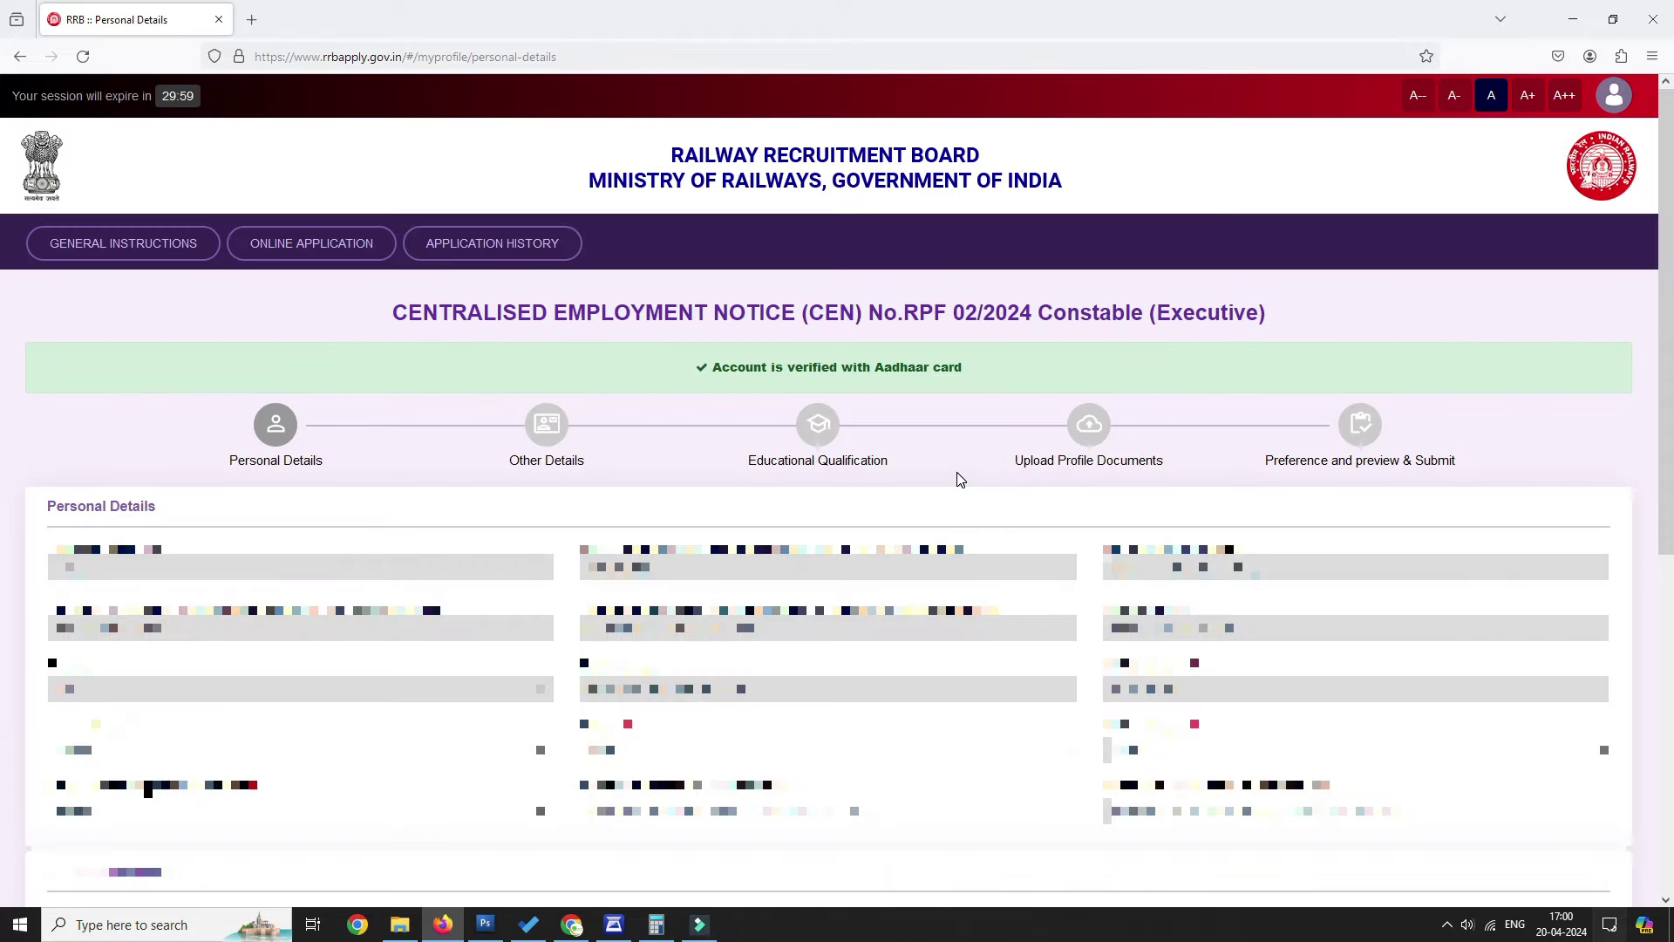
pyautogui.click(229, 472)
pyautogui.click(489, 469)
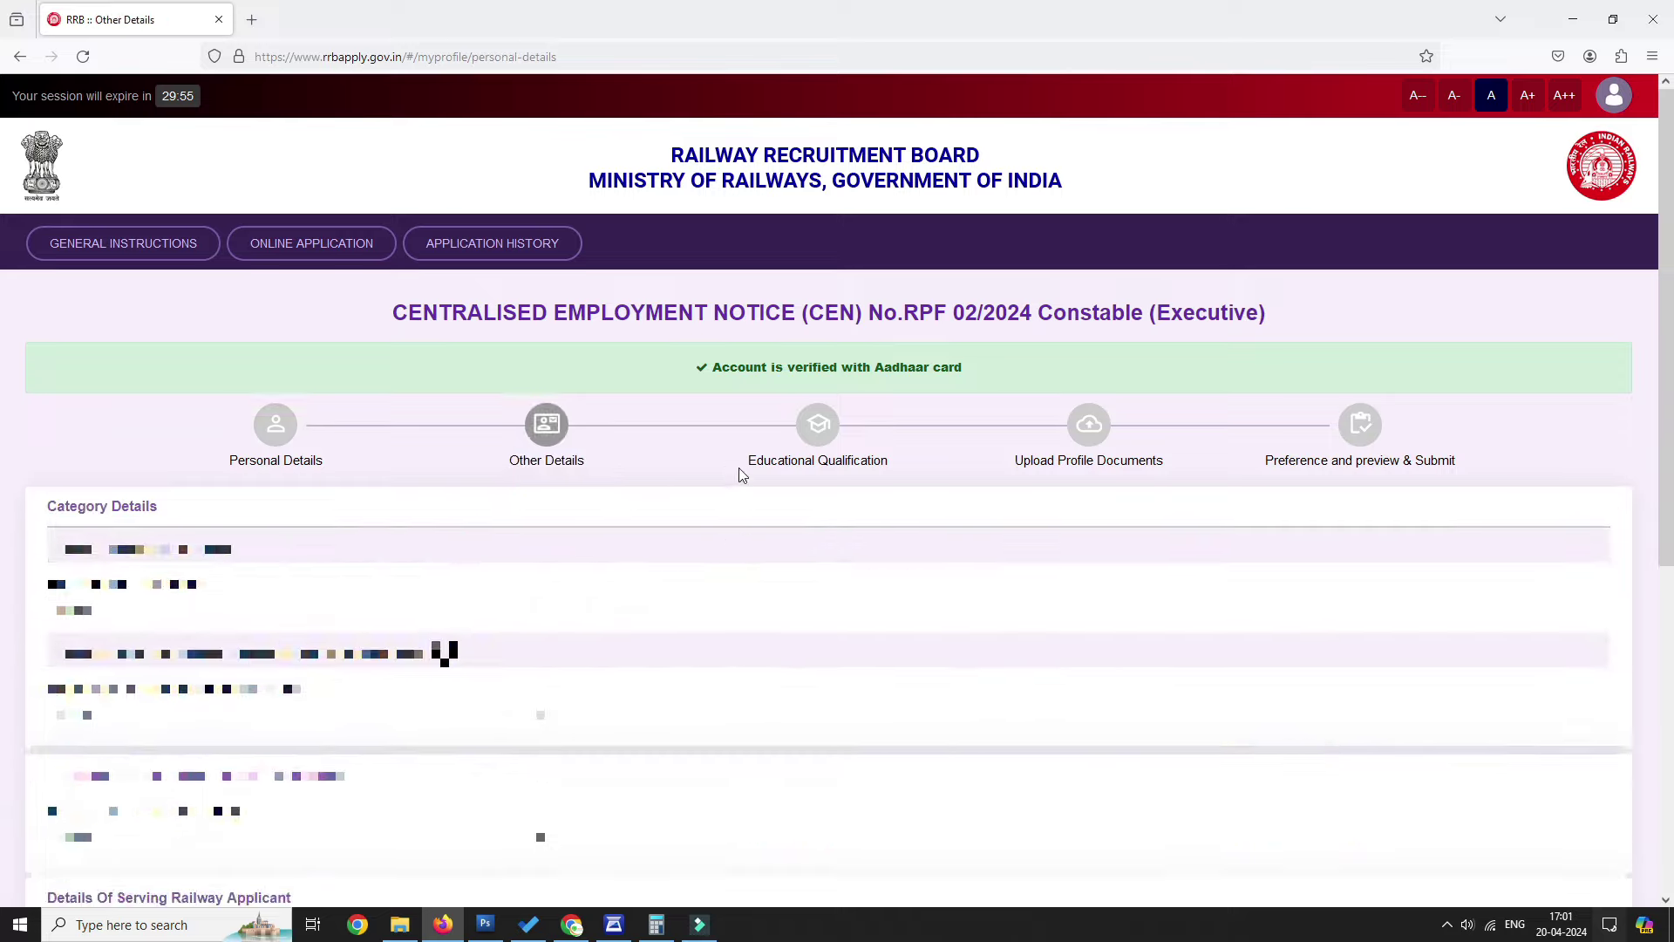
pyautogui.click(767, 462)
pyautogui.click(1158, 440)
pyautogui.click(763, 469)
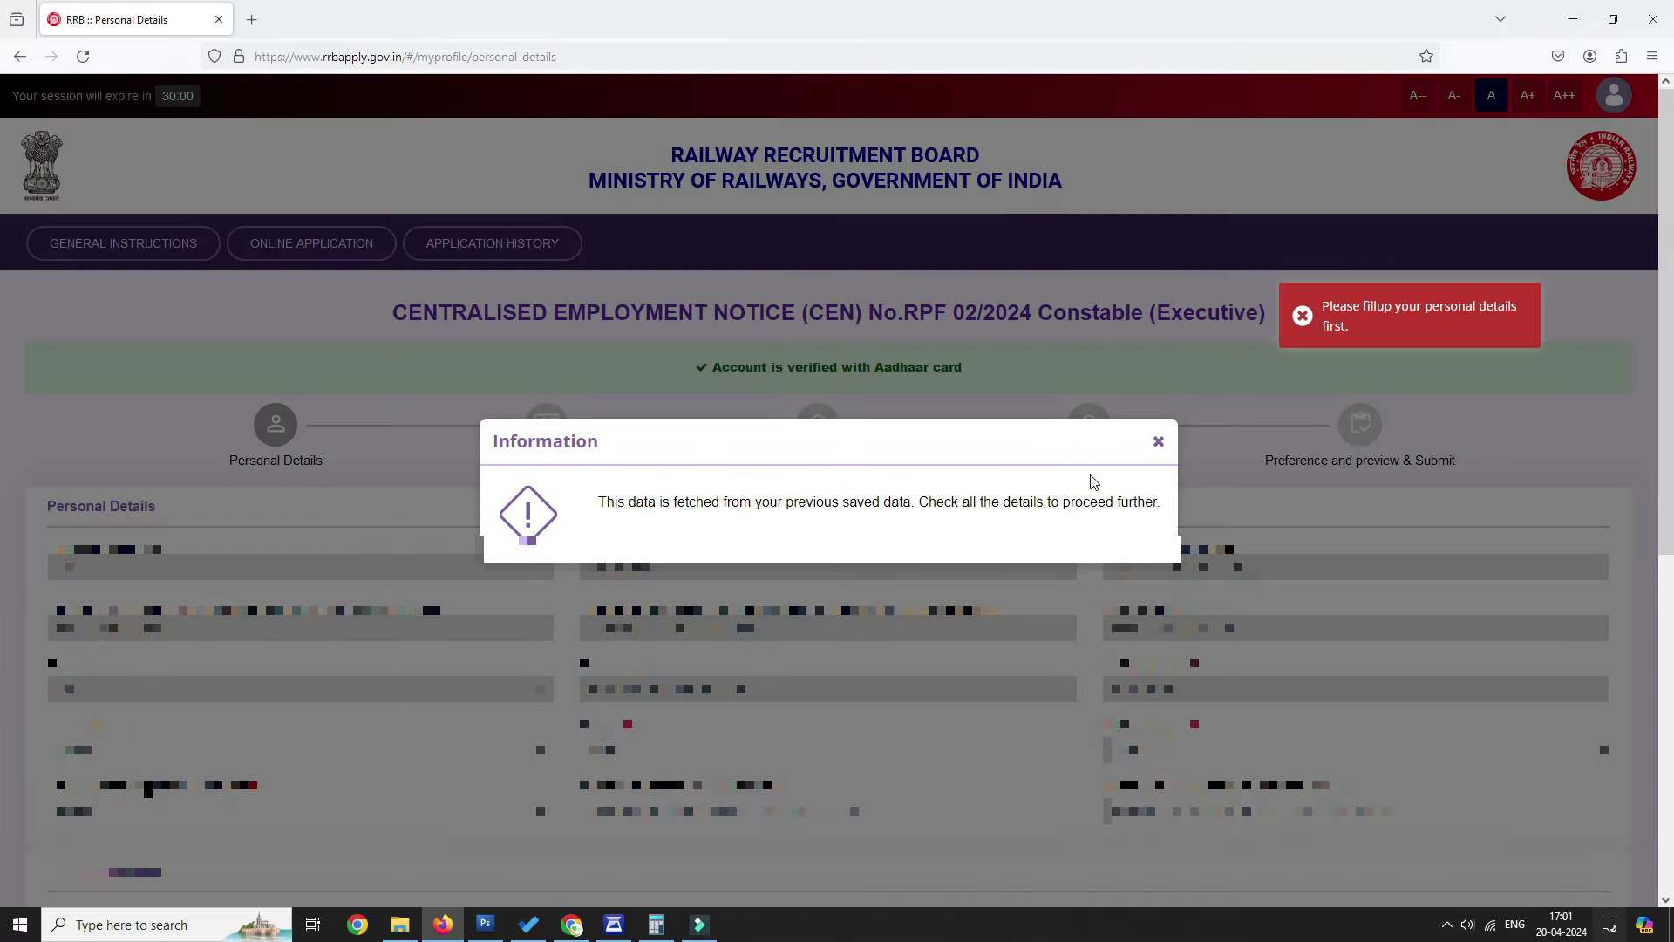
pyautogui.click(1159, 442)
pyautogui.scroll(-10, 223, 209)
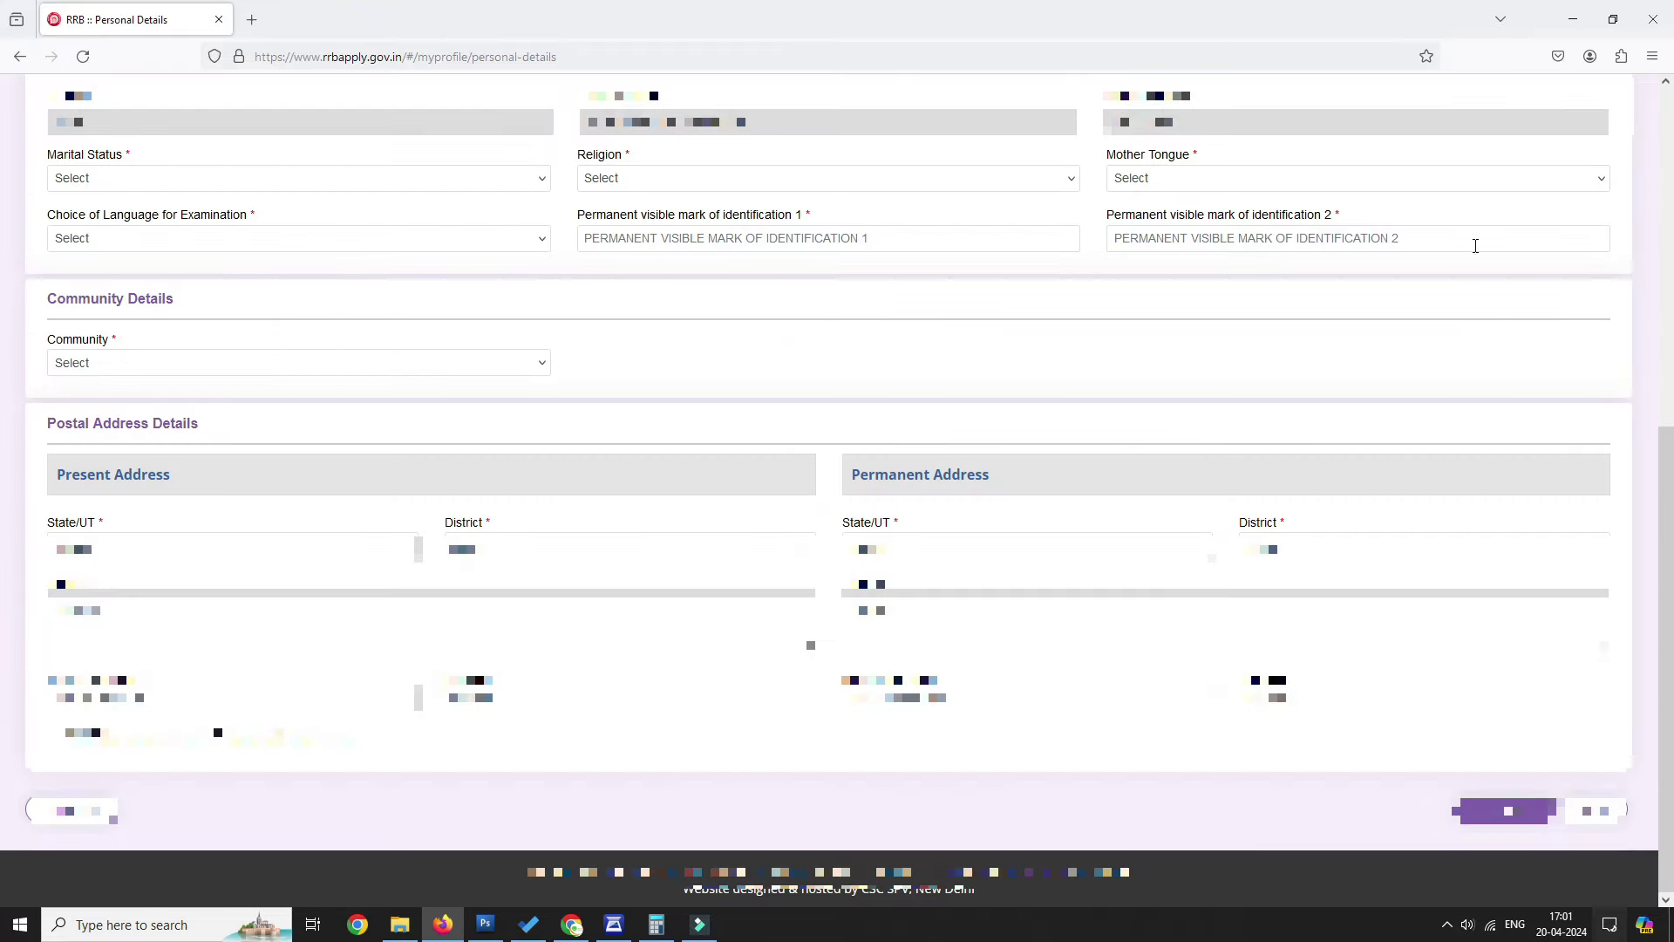
# Set marital status Unmarried, religion Hindu, mother tongue Telugu and exam language English.
pyautogui.click(251, 177)
pyautogui.click(106, 232)
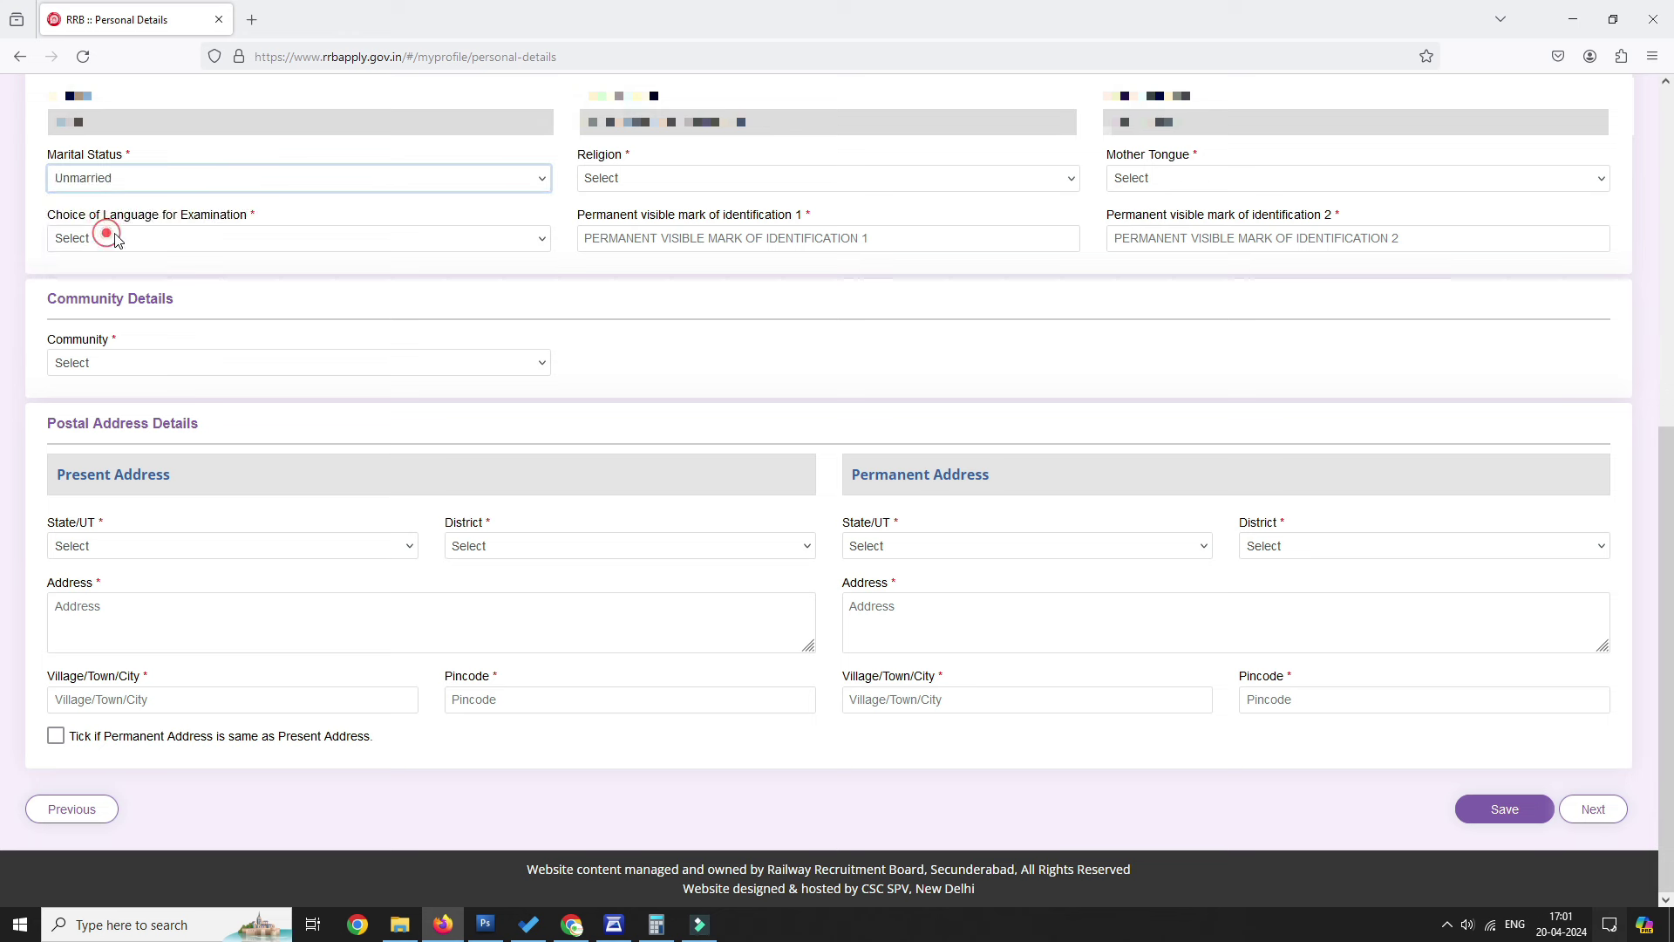
pyautogui.click(770, 177)
pyautogui.click(665, 231)
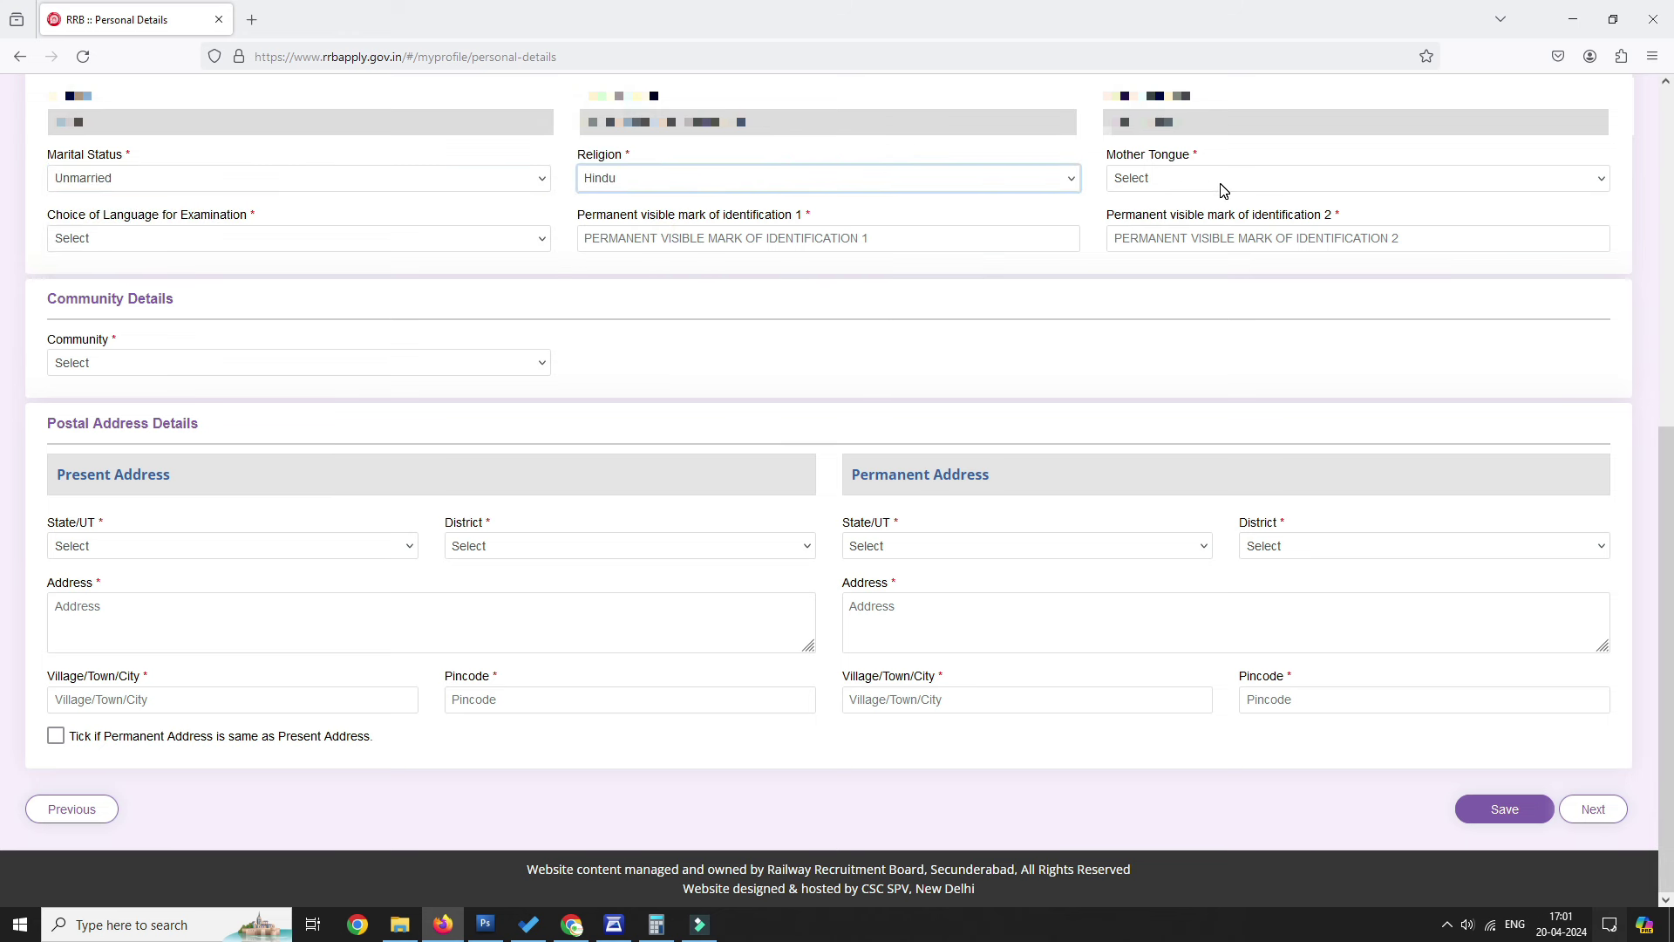
pyautogui.click(1224, 188)
pyautogui.write('te')
pyautogui.press('Return')
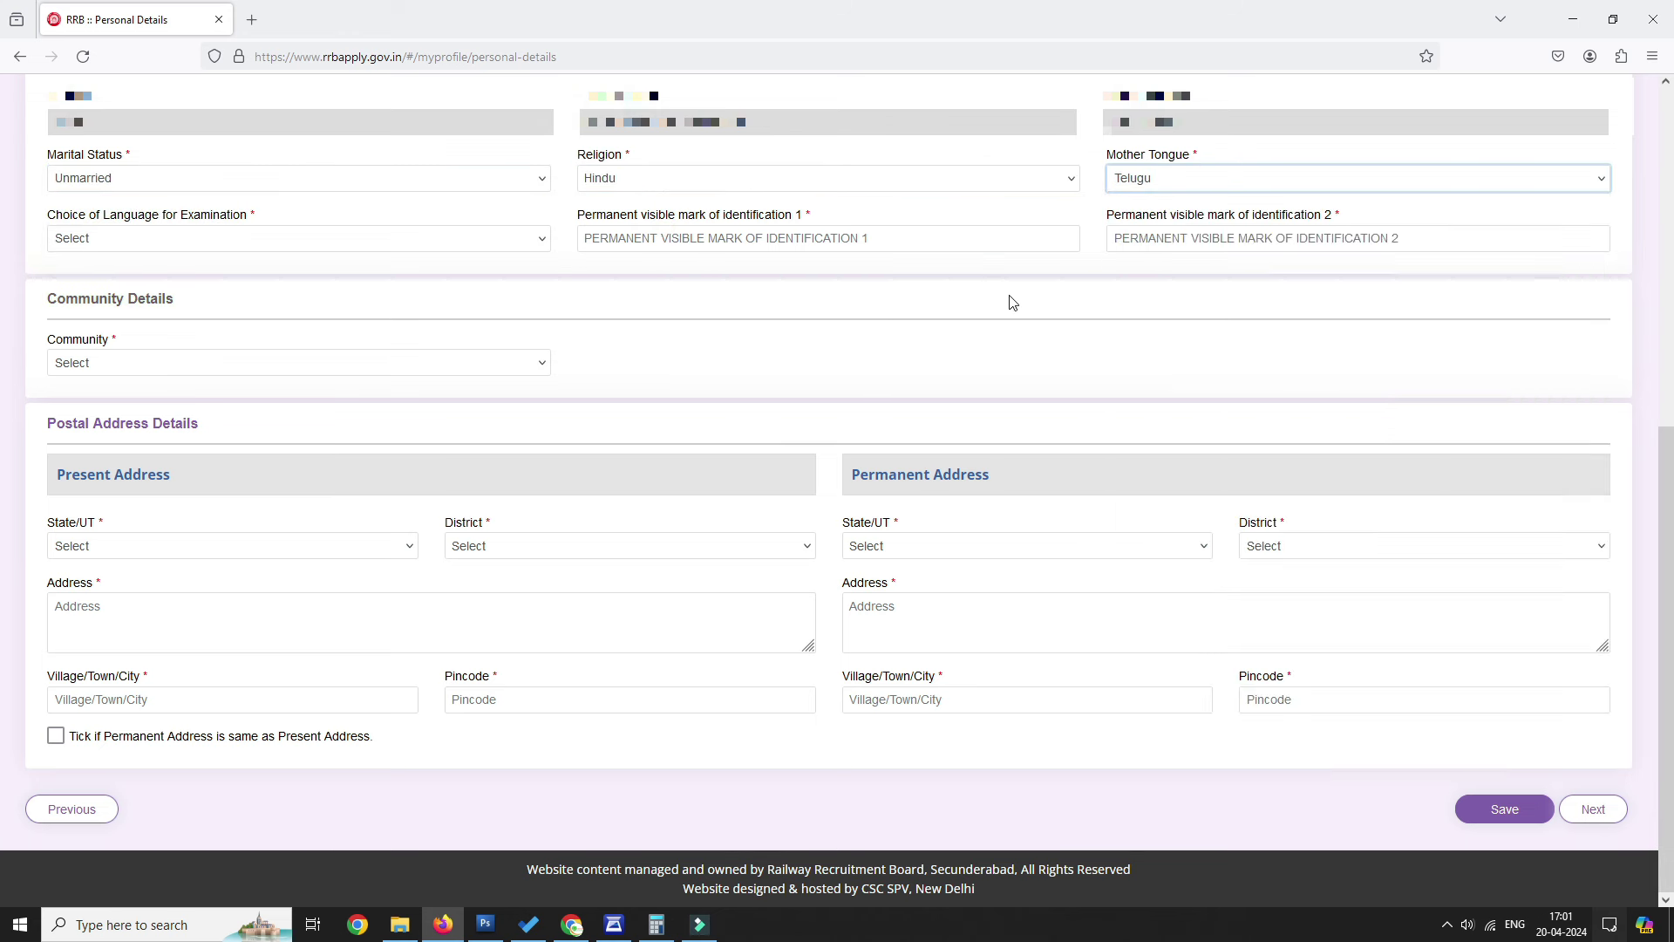
pyautogui.click(249, 232)
pyautogui.click(140, 332)
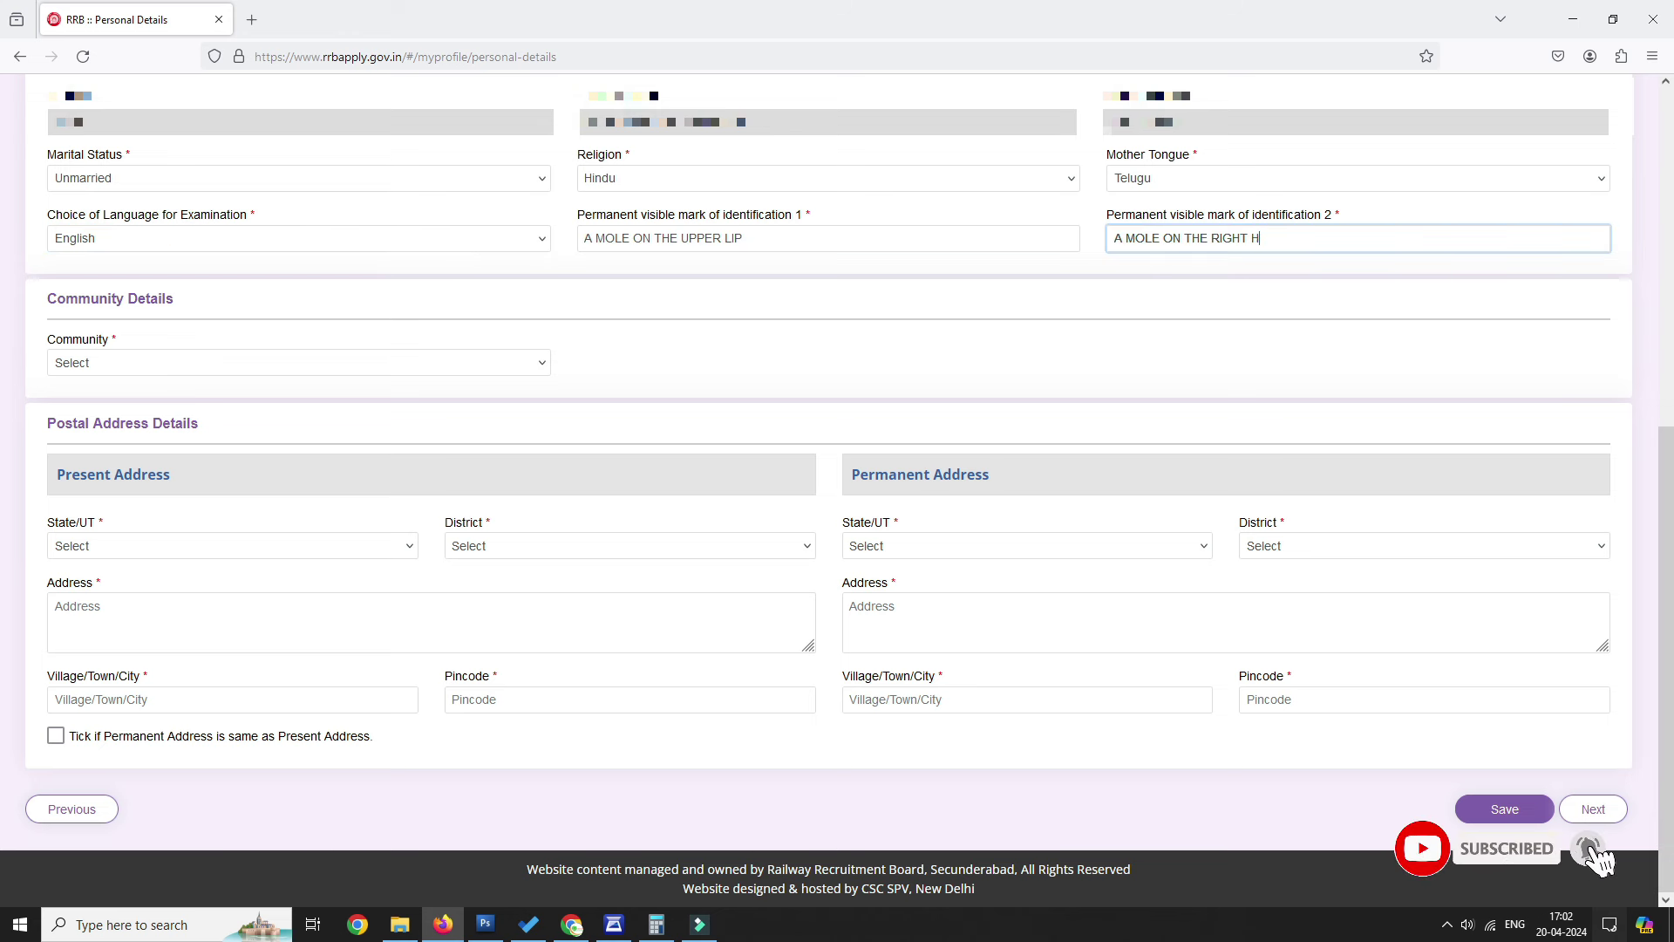
pyautogui.write('AND')
# Choose SC community with certificate number, Tehsildar-rank issuing authority and TELANGANA issuing state.
pyautogui.click(268, 364)
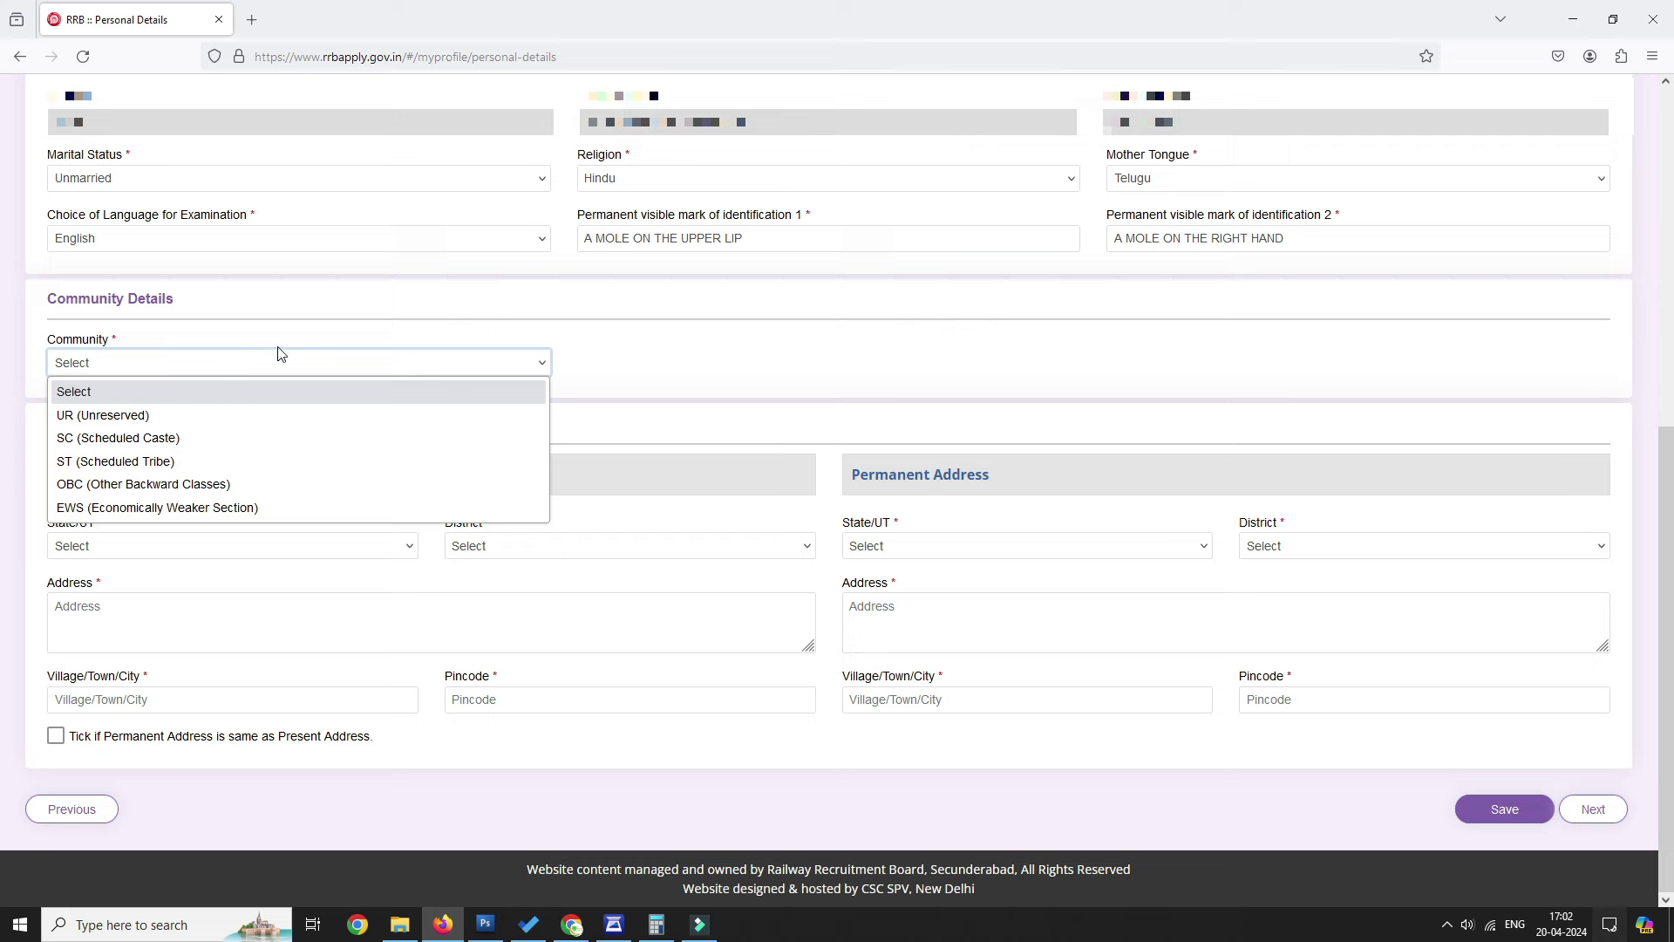
pyautogui.click(157, 438)
pyautogui.click(850, 565)
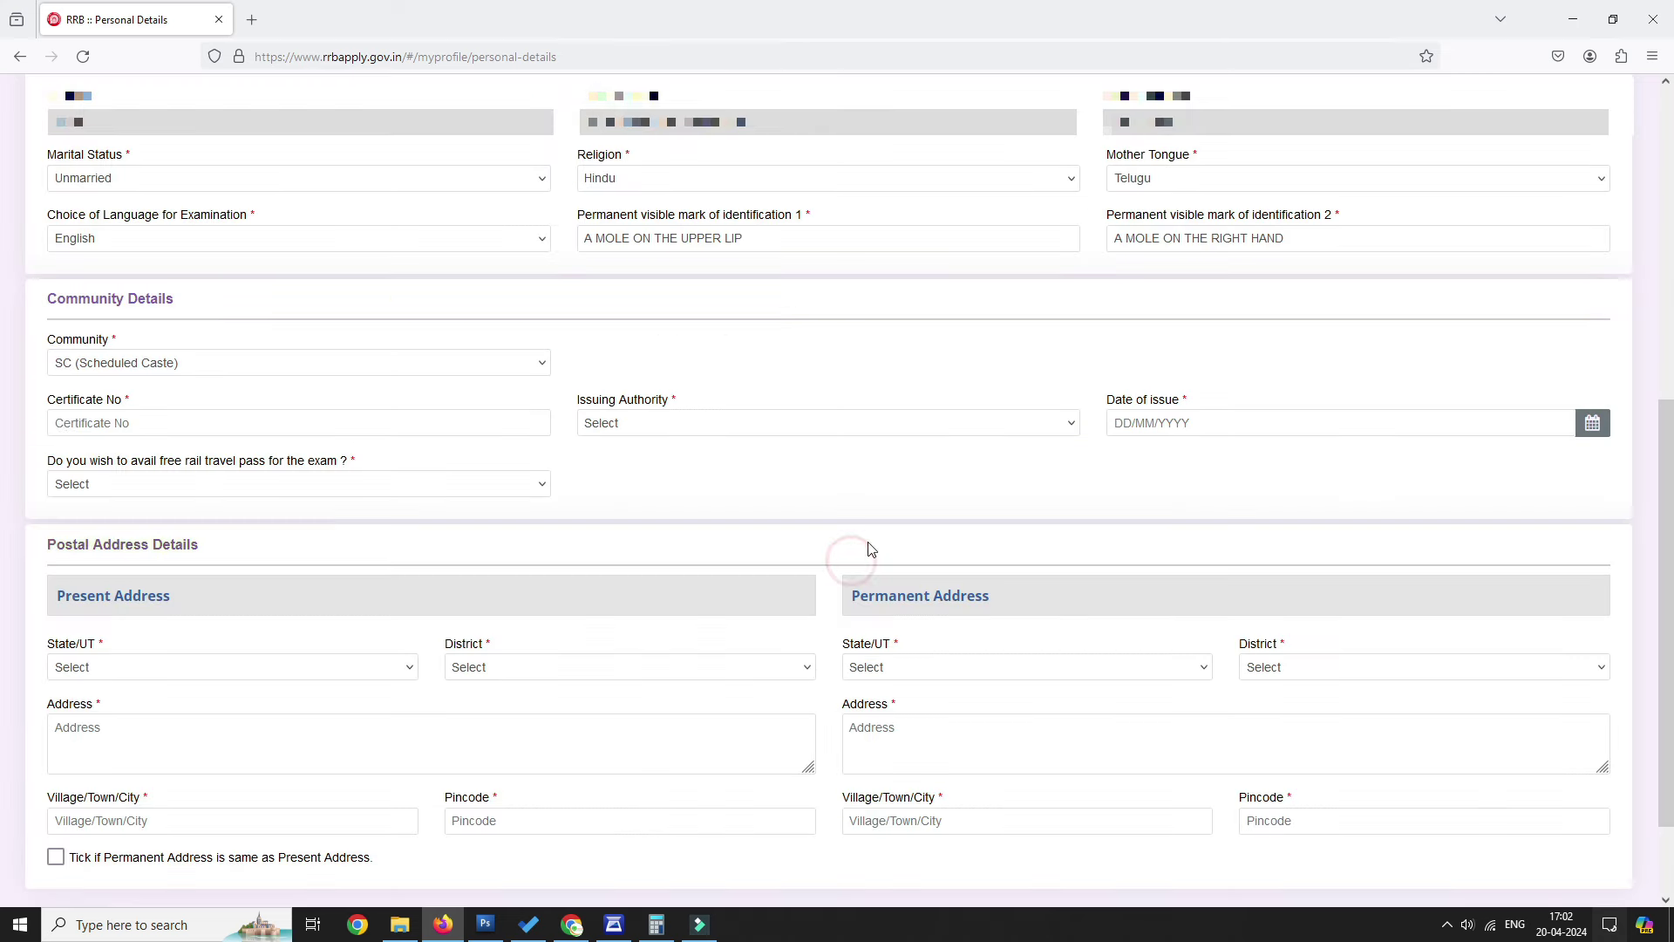
pyautogui.click(192, 425)
pyautogui.scroll(-1, 202, 422)
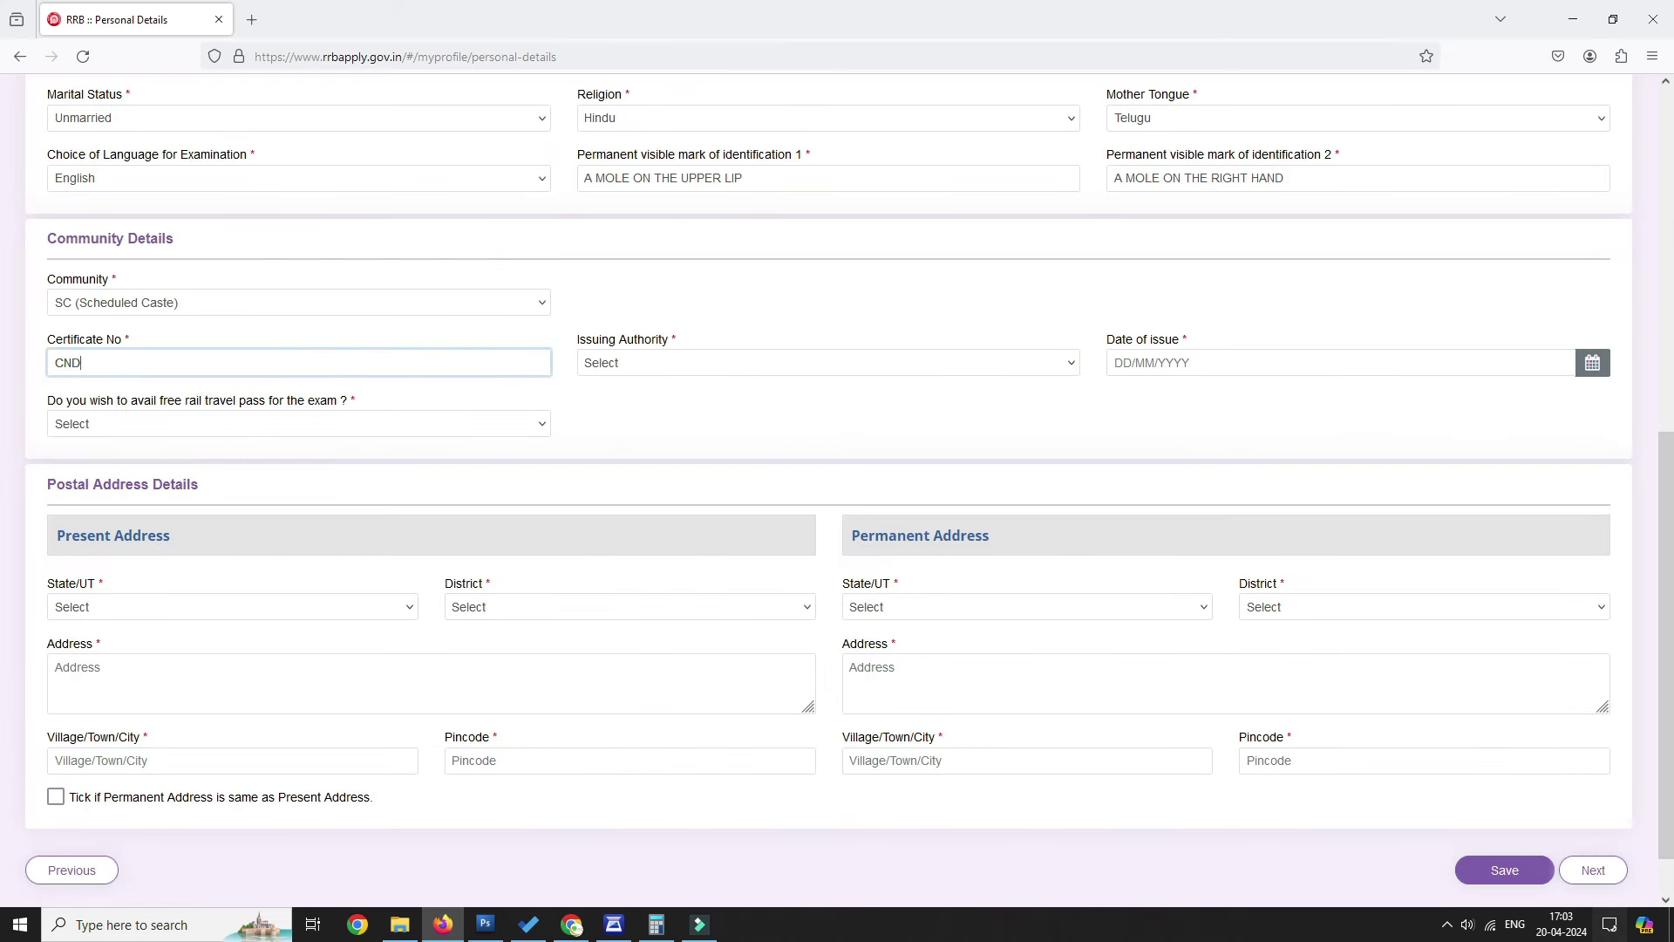
pyautogui.click(628, 363)
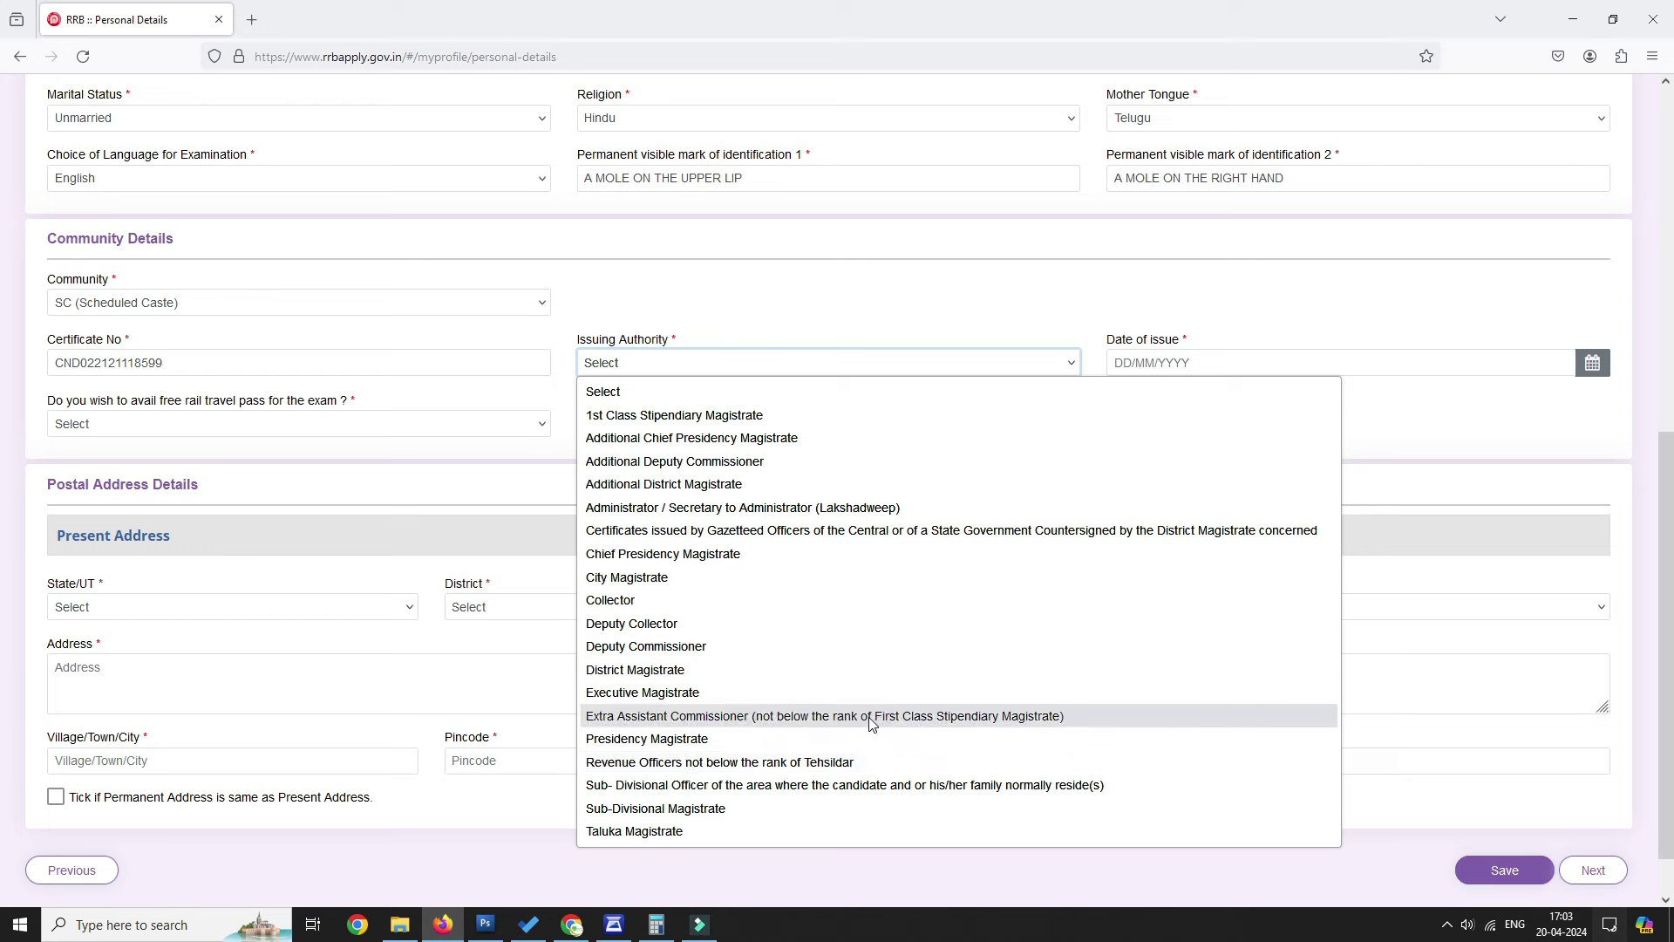
pyautogui.click(702, 763)
pyautogui.click(1243, 366)
pyautogui.write('tel')
pyautogui.press('Return')
pyautogui.click(234, 424)
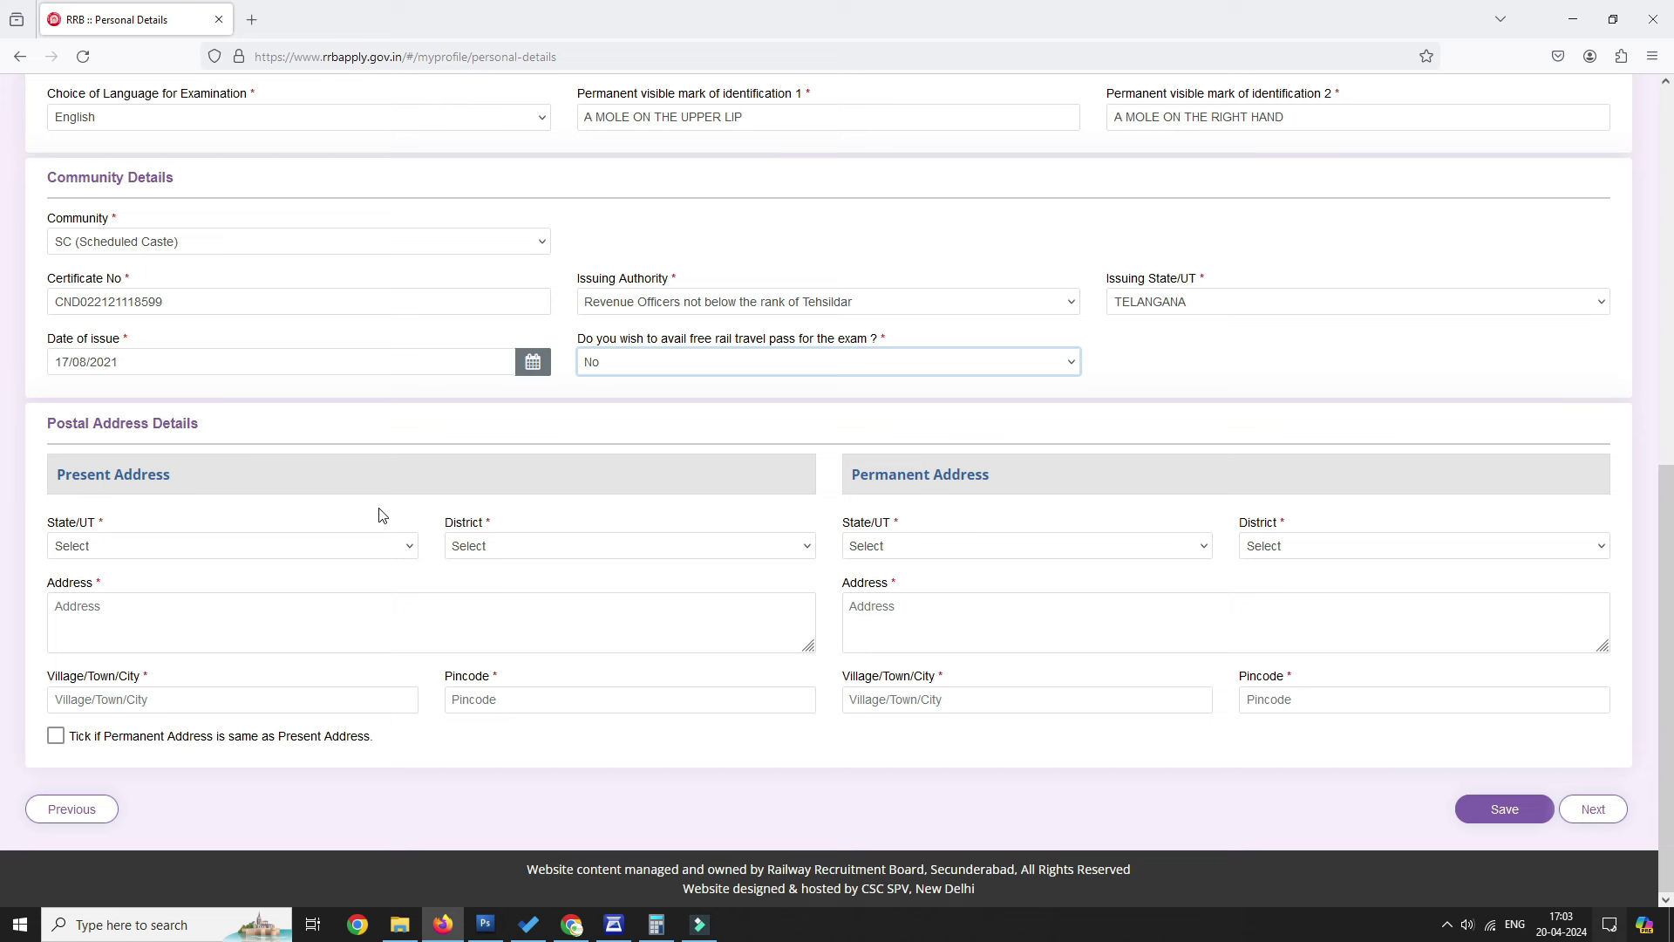
# Set the present address to TELANGANA, district Jangoan, and save the personal details.
pyautogui.click(222, 549)
pyautogui.write('tel')
pyautogui.press('Return')
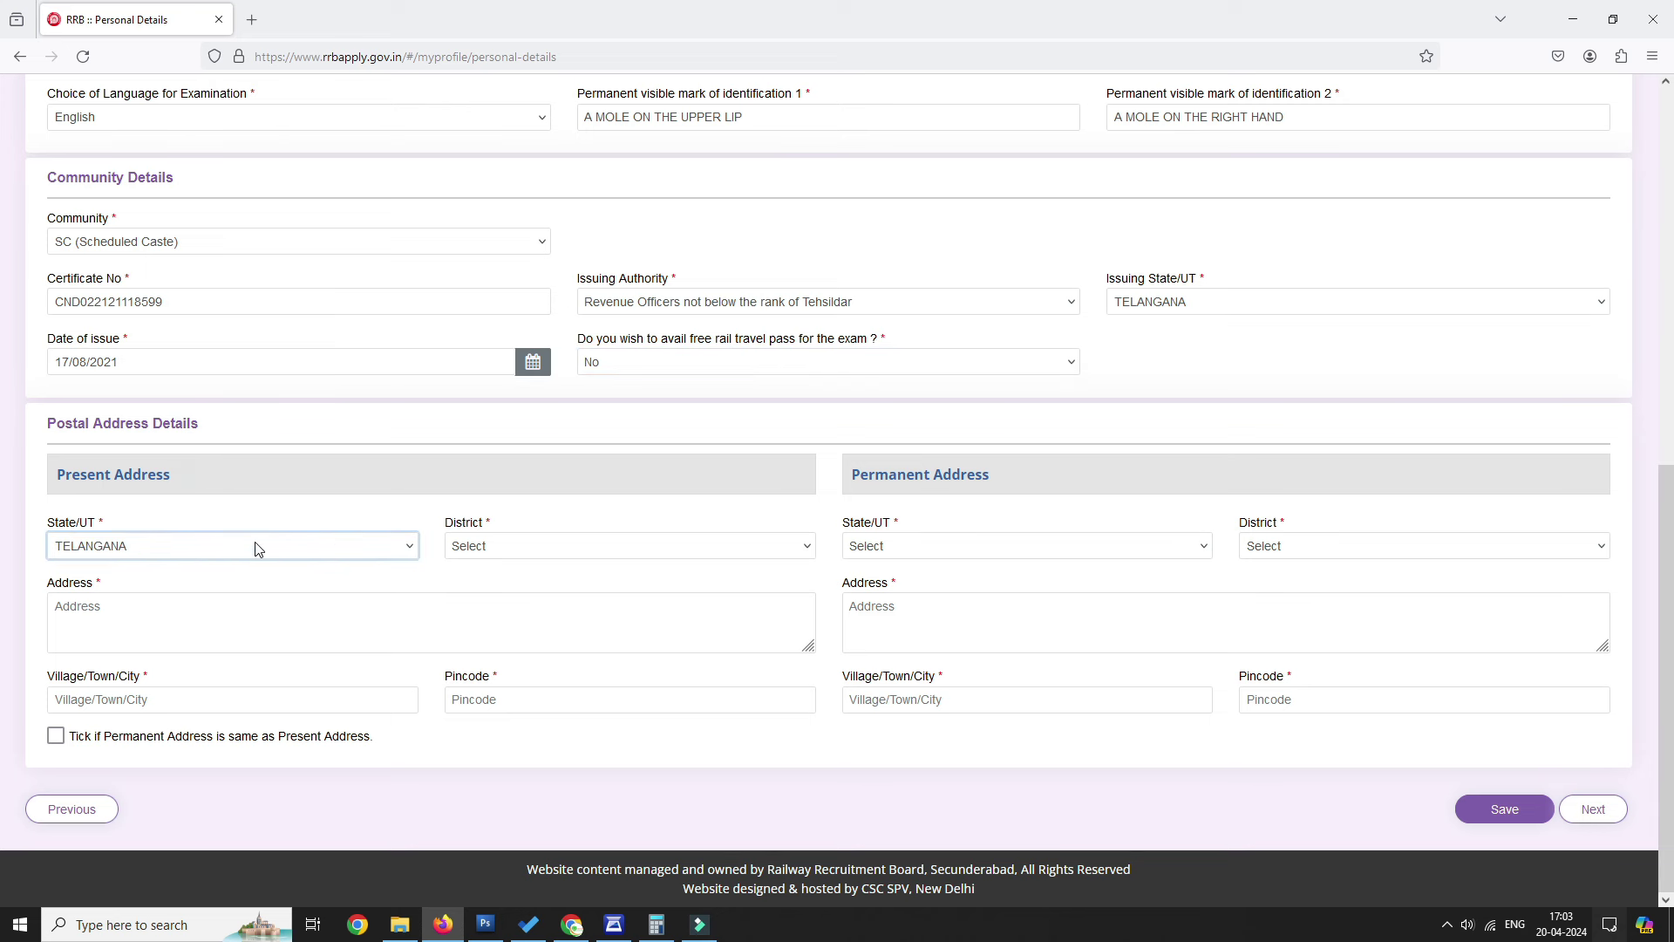
pyautogui.click(517, 546)
pyautogui.click(520, 239)
pyautogui.click(194, 603)
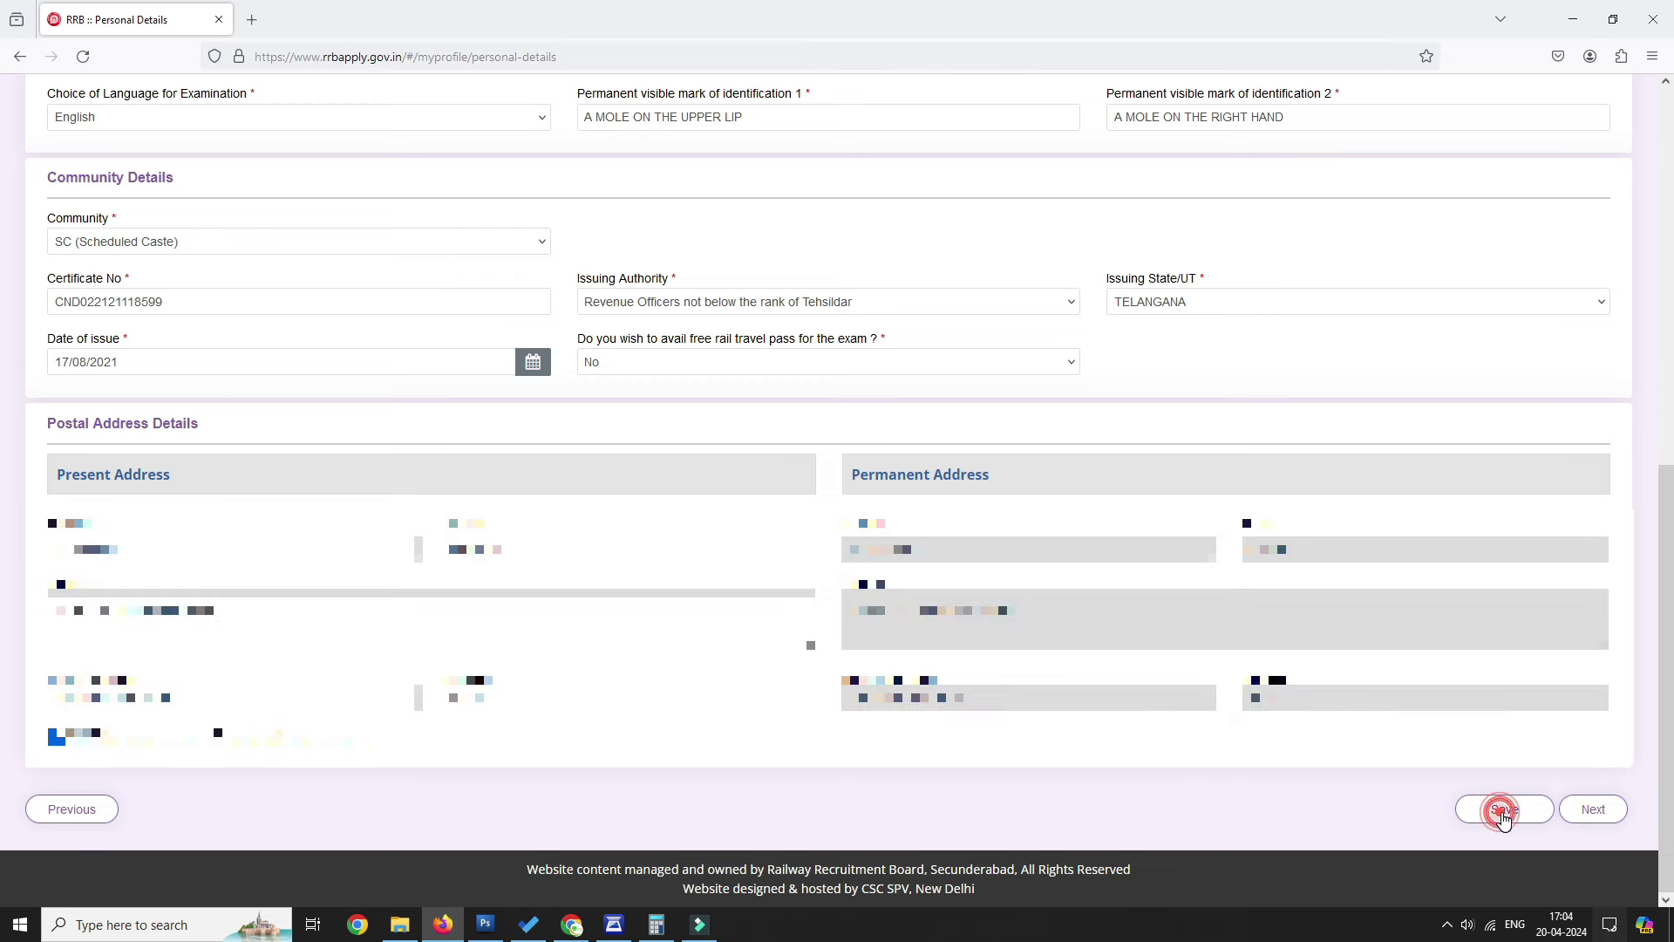
pyautogui.click(1496, 809)
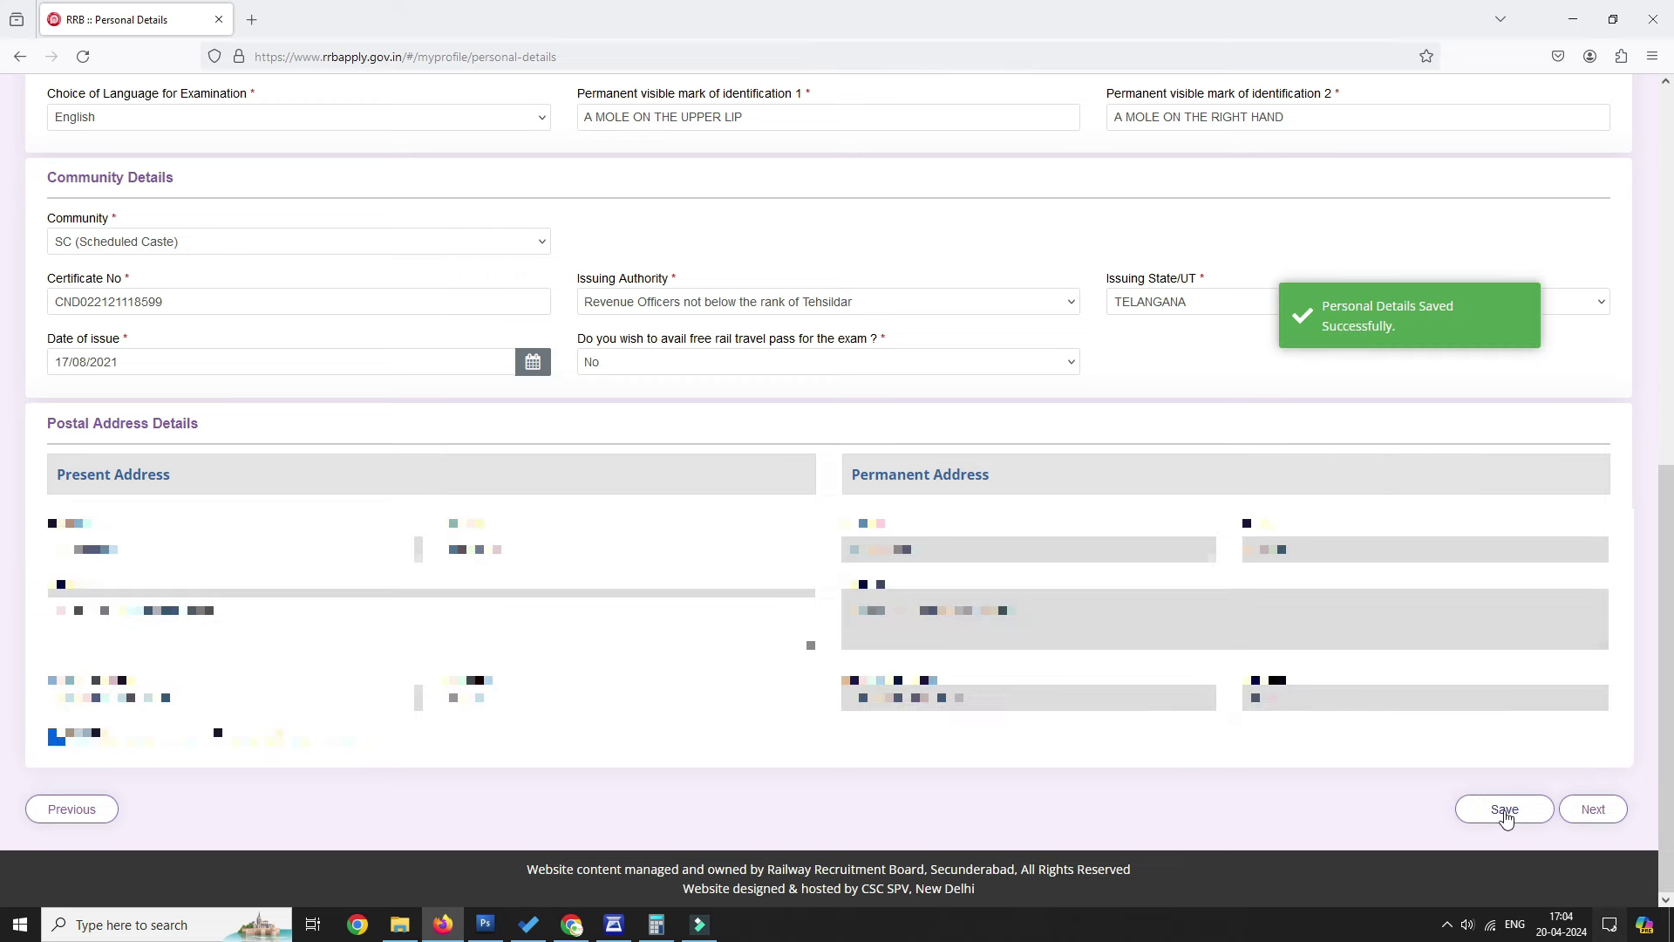
# Answer No to ex-serviceman and benchmark disability on Other Details.
pyautogui.click(1593, 810)
pyautogui.scroll(-3, 471, 572)
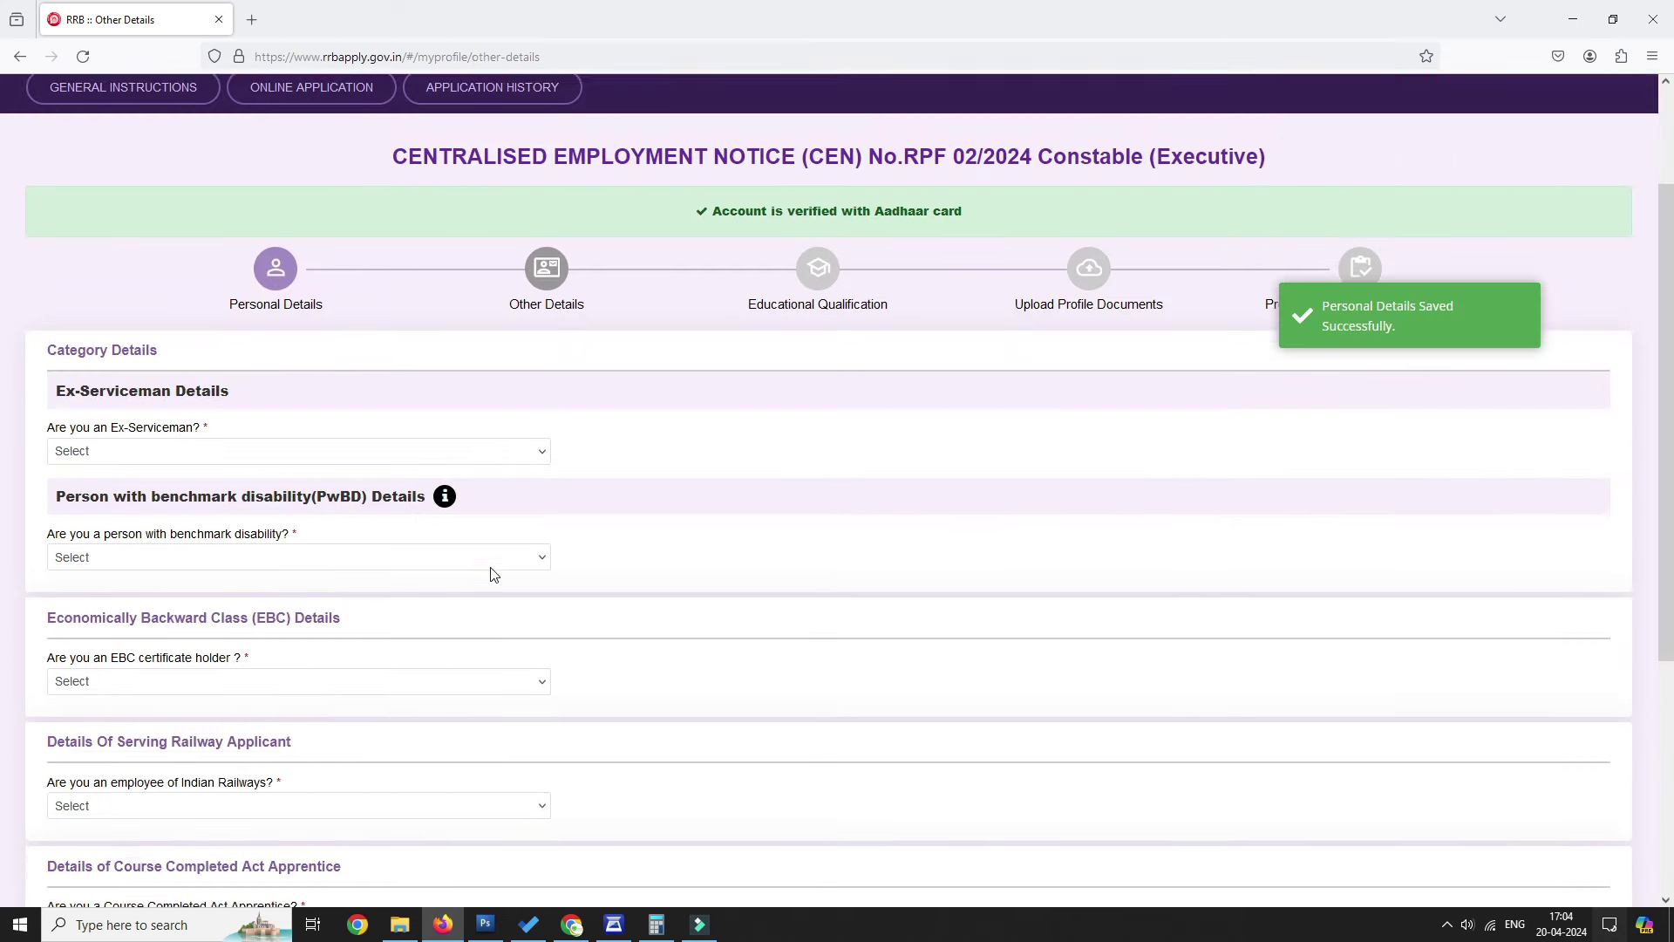
pyautogui.moveTo(65, 255); pyautogui.dragTo(273, 258)
pyautogui.click(360, 344)
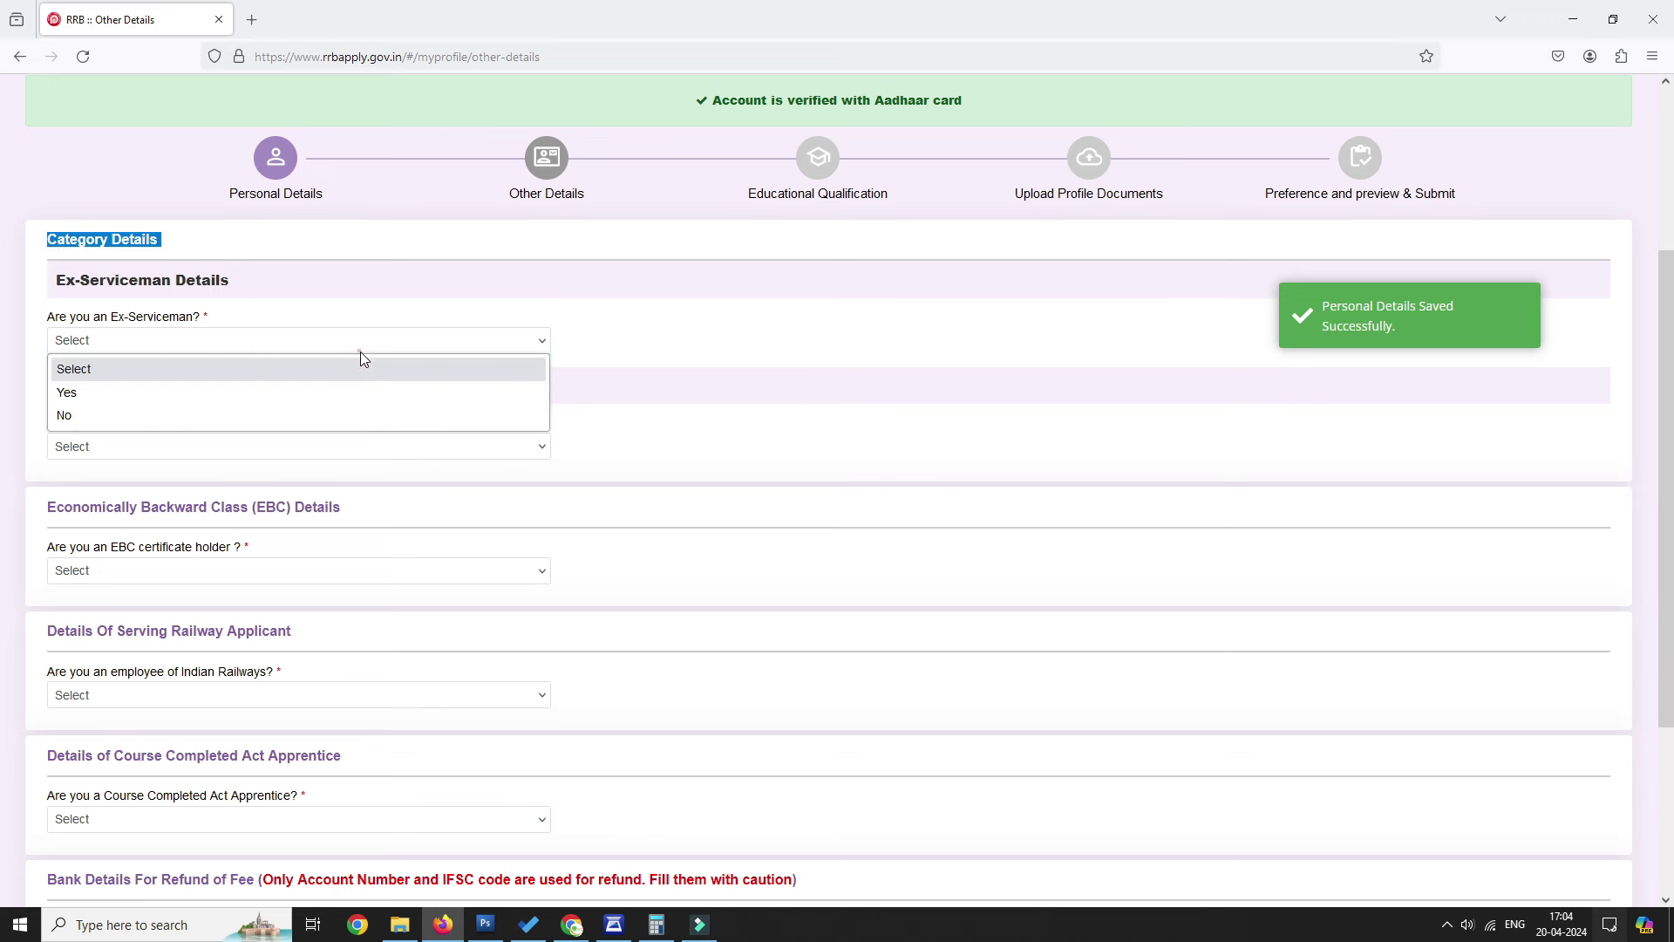
pyautogui.click(146, 410)
pyautogui.moveTo(65, 385); pyautogui.dragTo(427, 386)
pyautogui.click(348, 448)
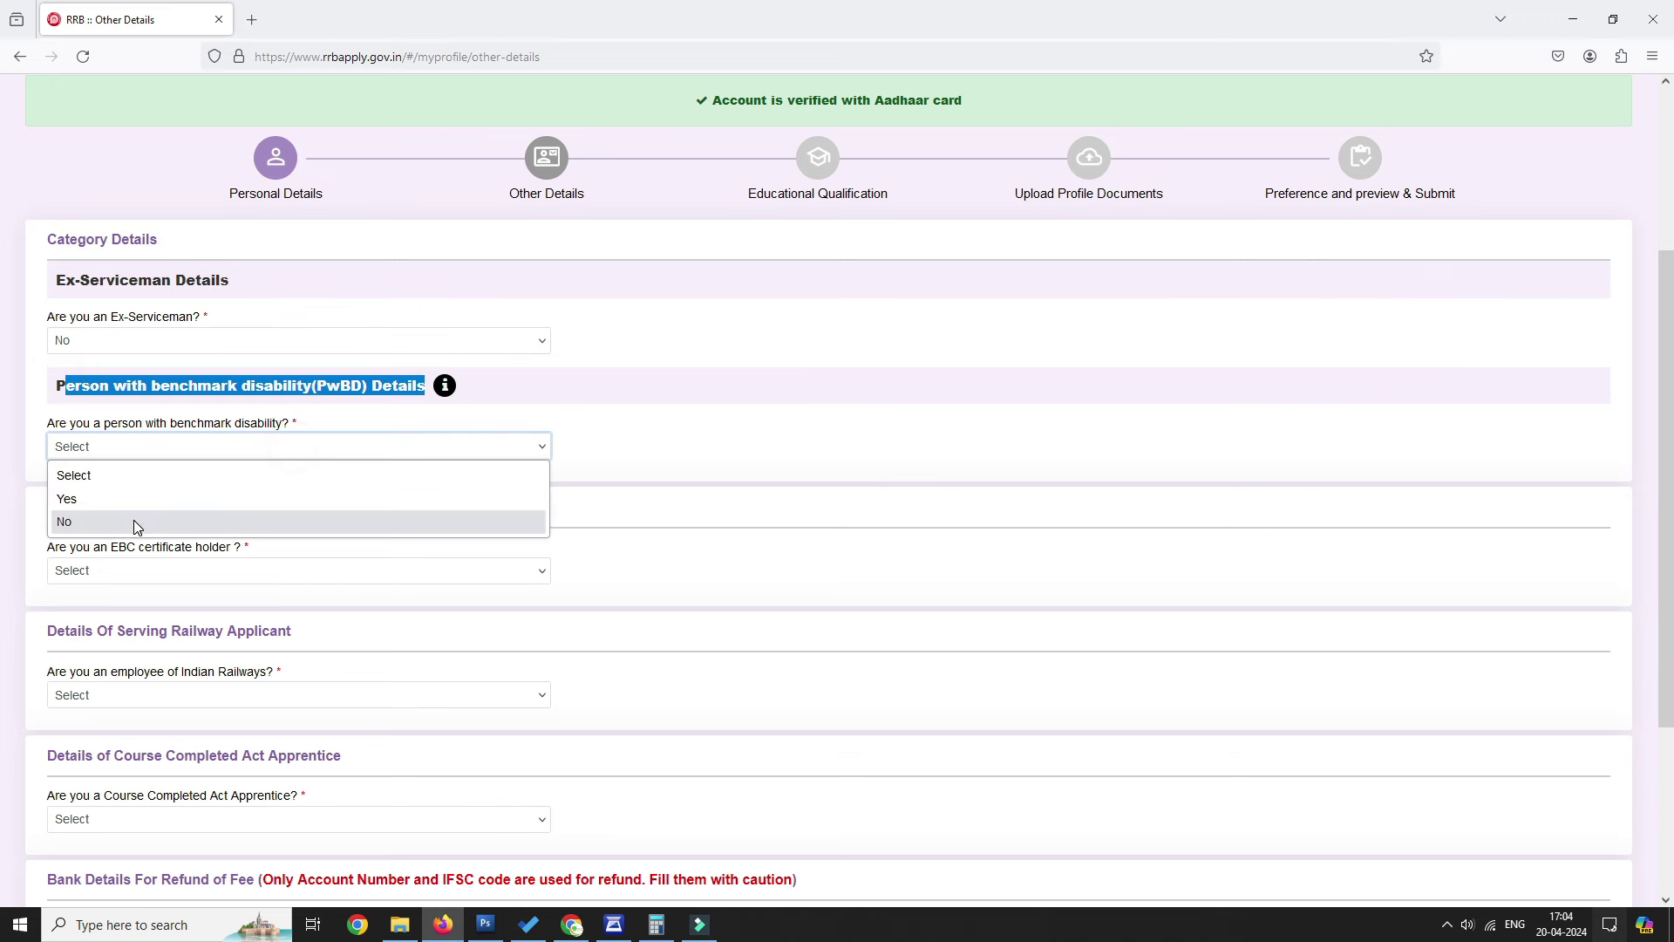
pyautogui.click(134, 523)
# Set the EBC certificate holder answer to No.
pyautogui.scroll(-2, 151, 381)
pyautogui.moveTo(50, 331); pyautogui.dragTo(449, 342)
pyautogui.click(166, 469)
pyautogui.click(289, 397)
pyautogui.click(187, 441)
pyautogui.click(857, 631)
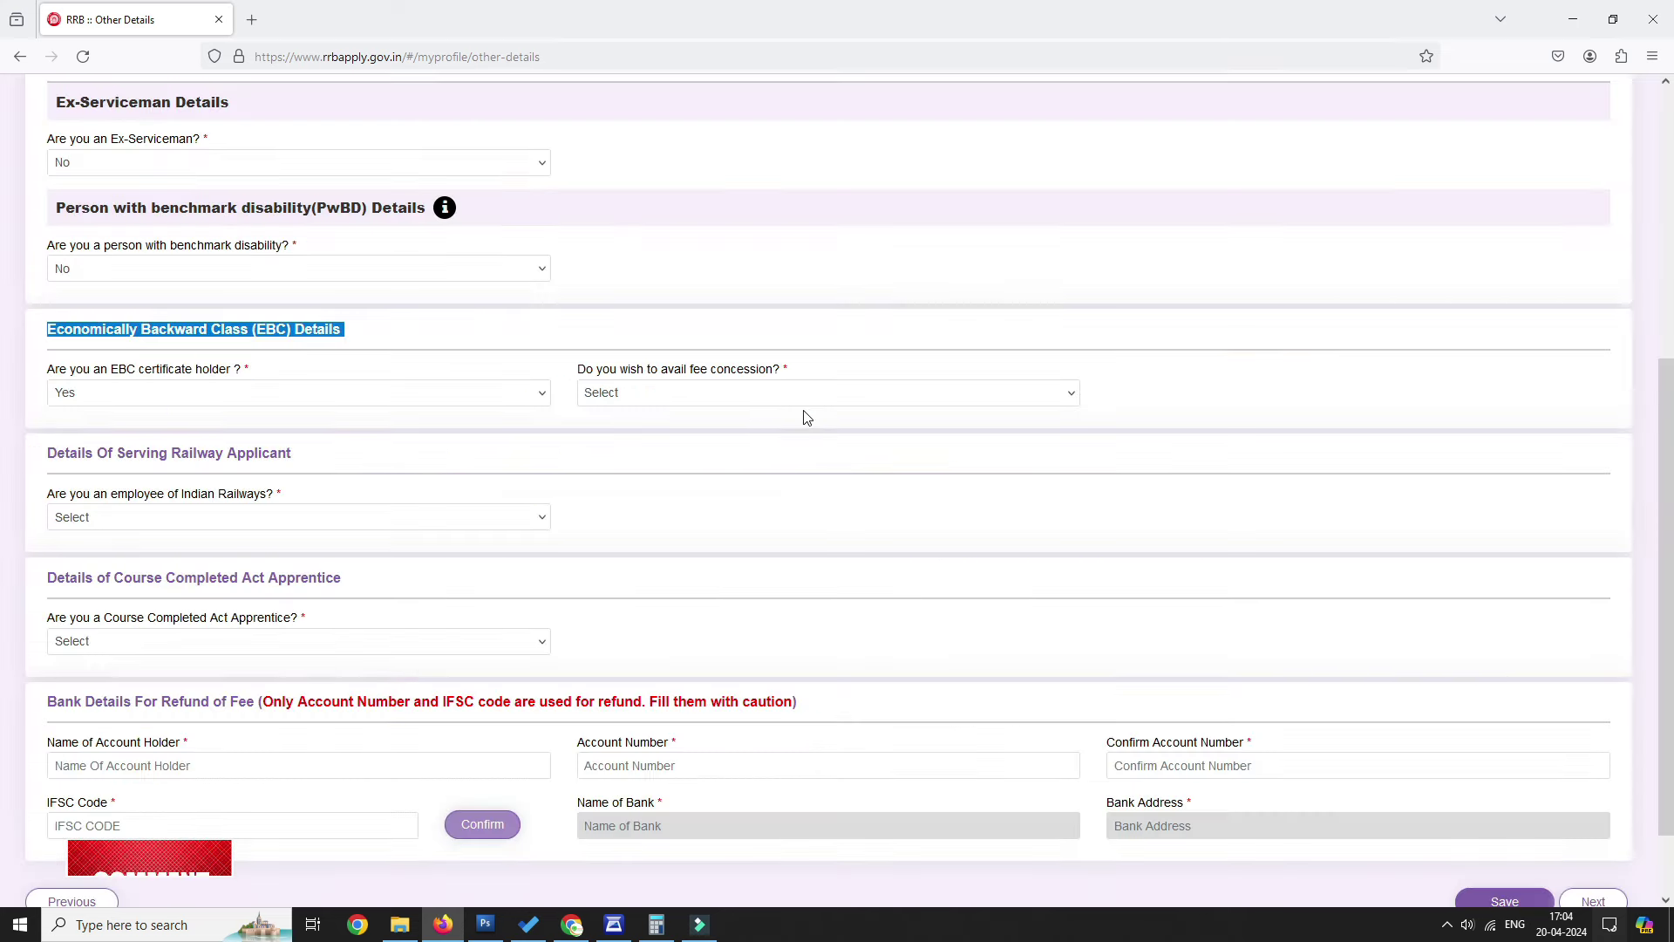
pyautogui.click(232, 391)
pyautogui.click(122, 467)
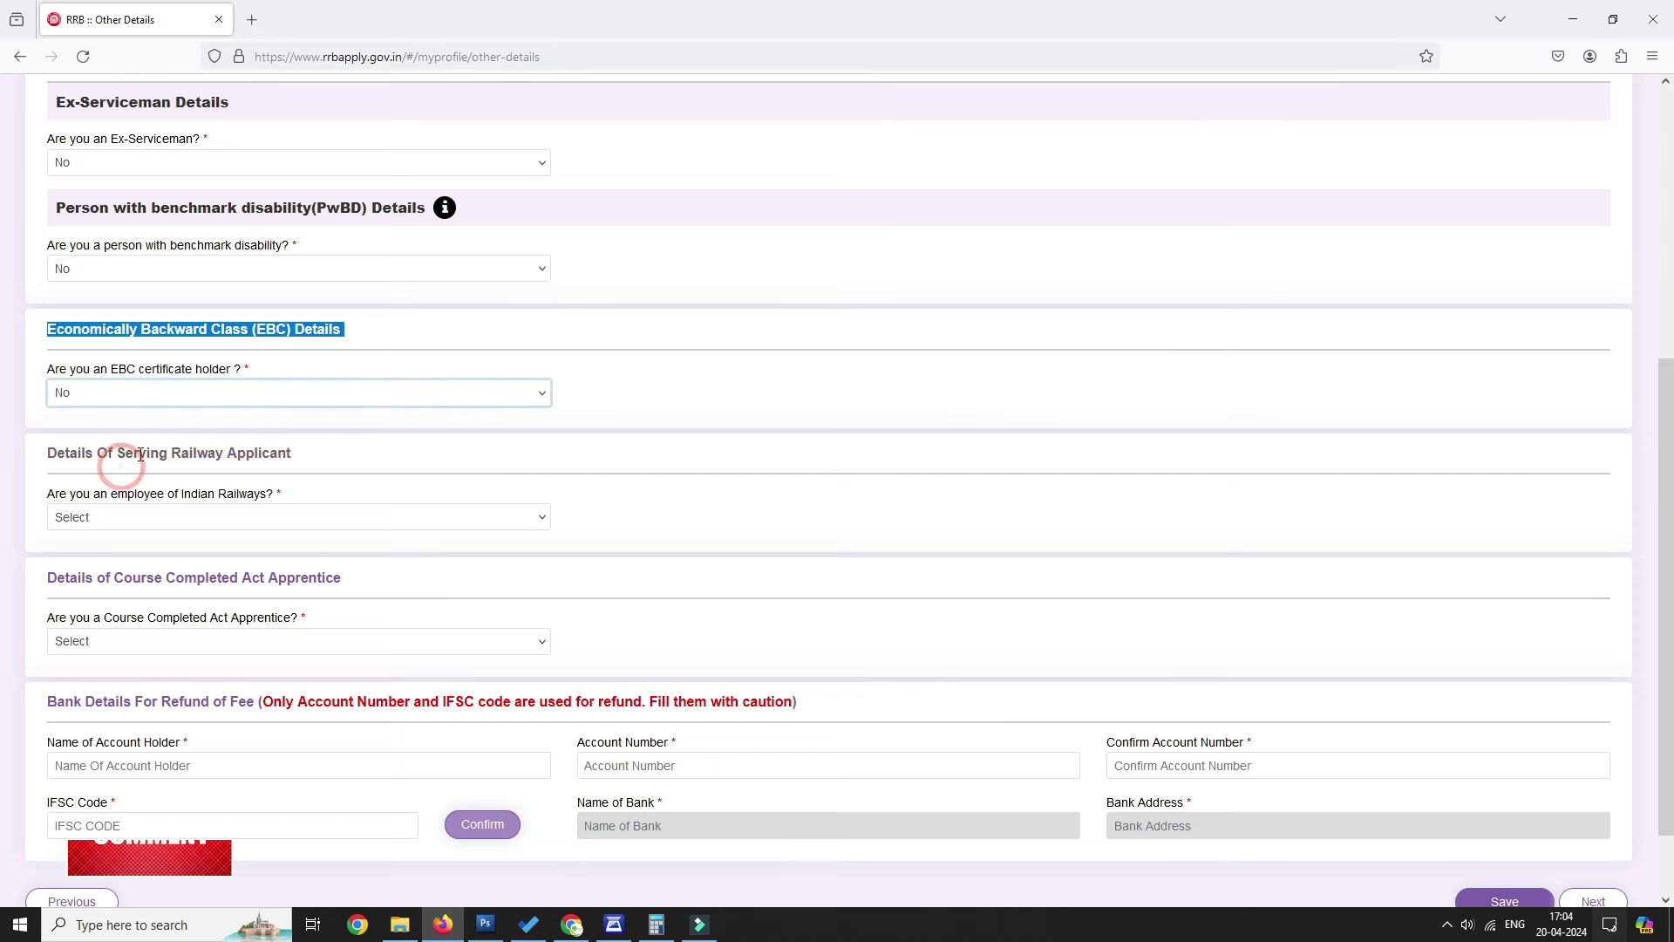
# Answer No to railway employee and Act Apprentice, with department Not Applicable.
pyautogui.click(234, 523)
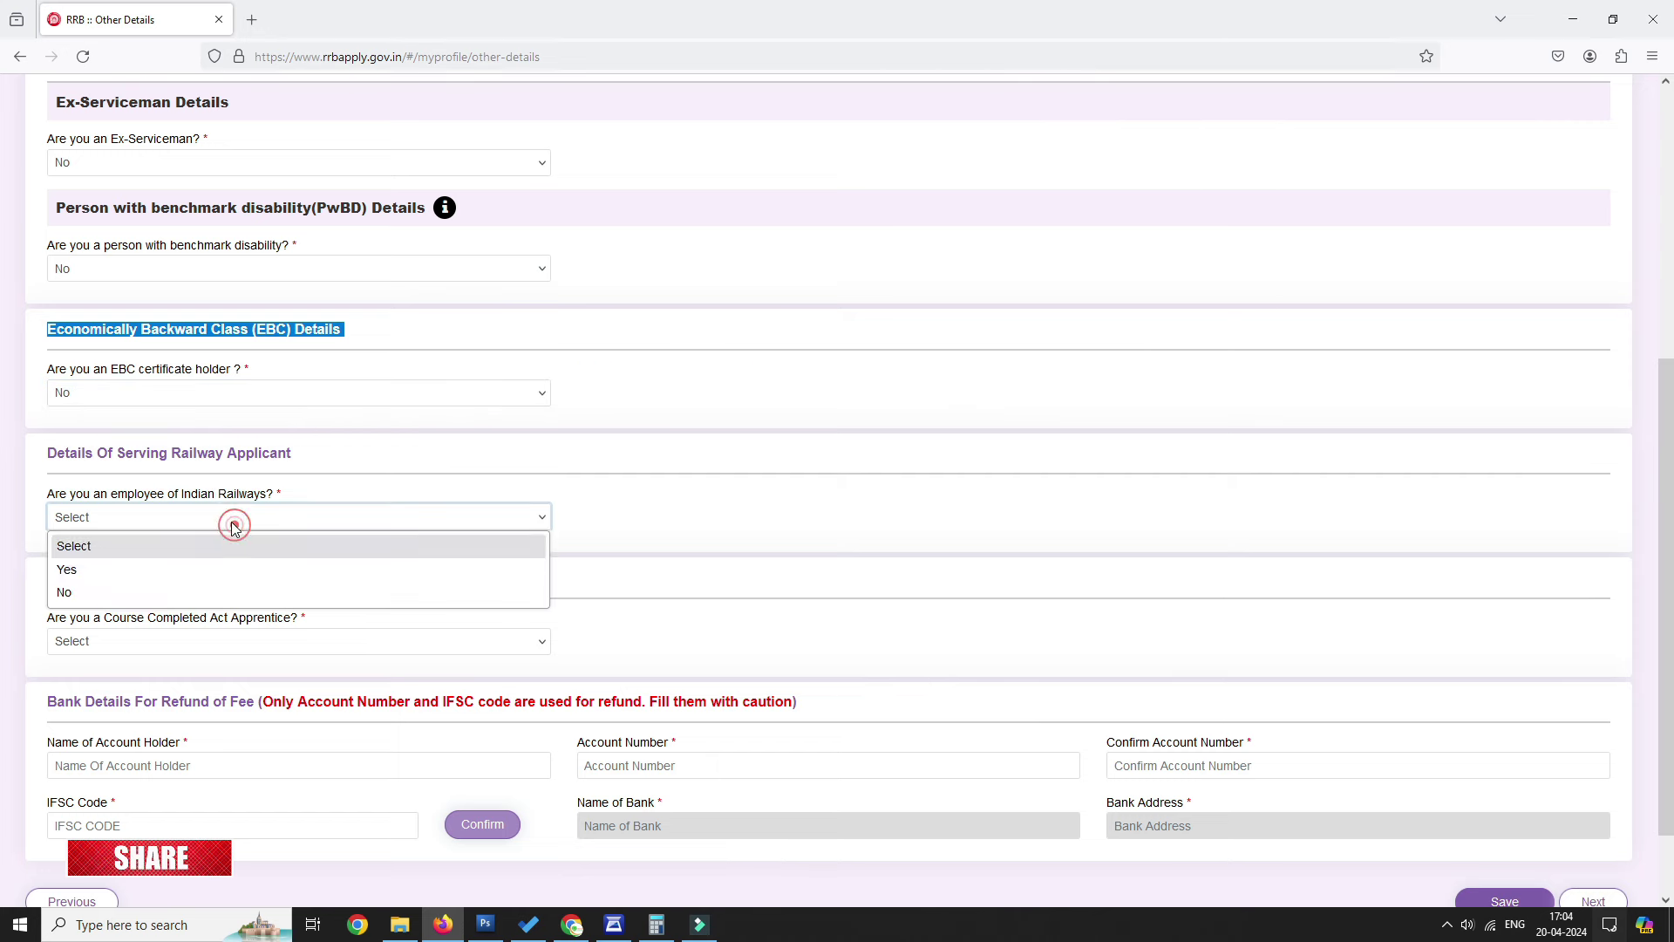
pyautogui.click(92, 592)
pyautogui.scroll(-2, 619, 534)
pyautogui.click(221, 467)
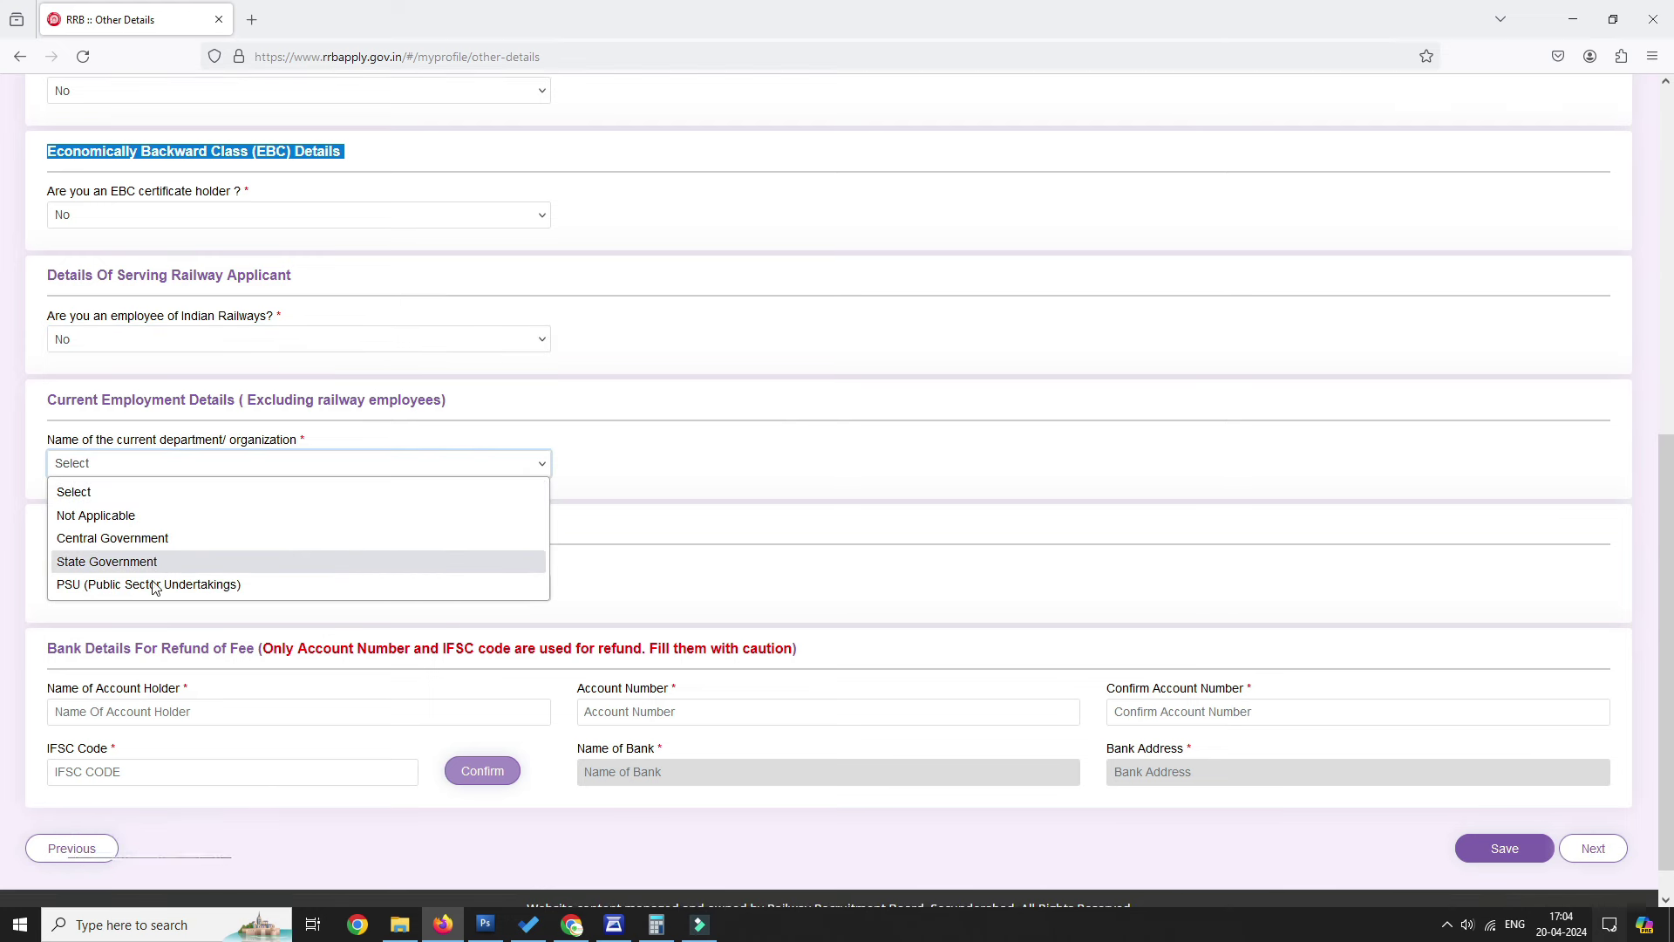
pyautogui.click(142, 515)
pyautogui.scroll(-1, 468, 444)
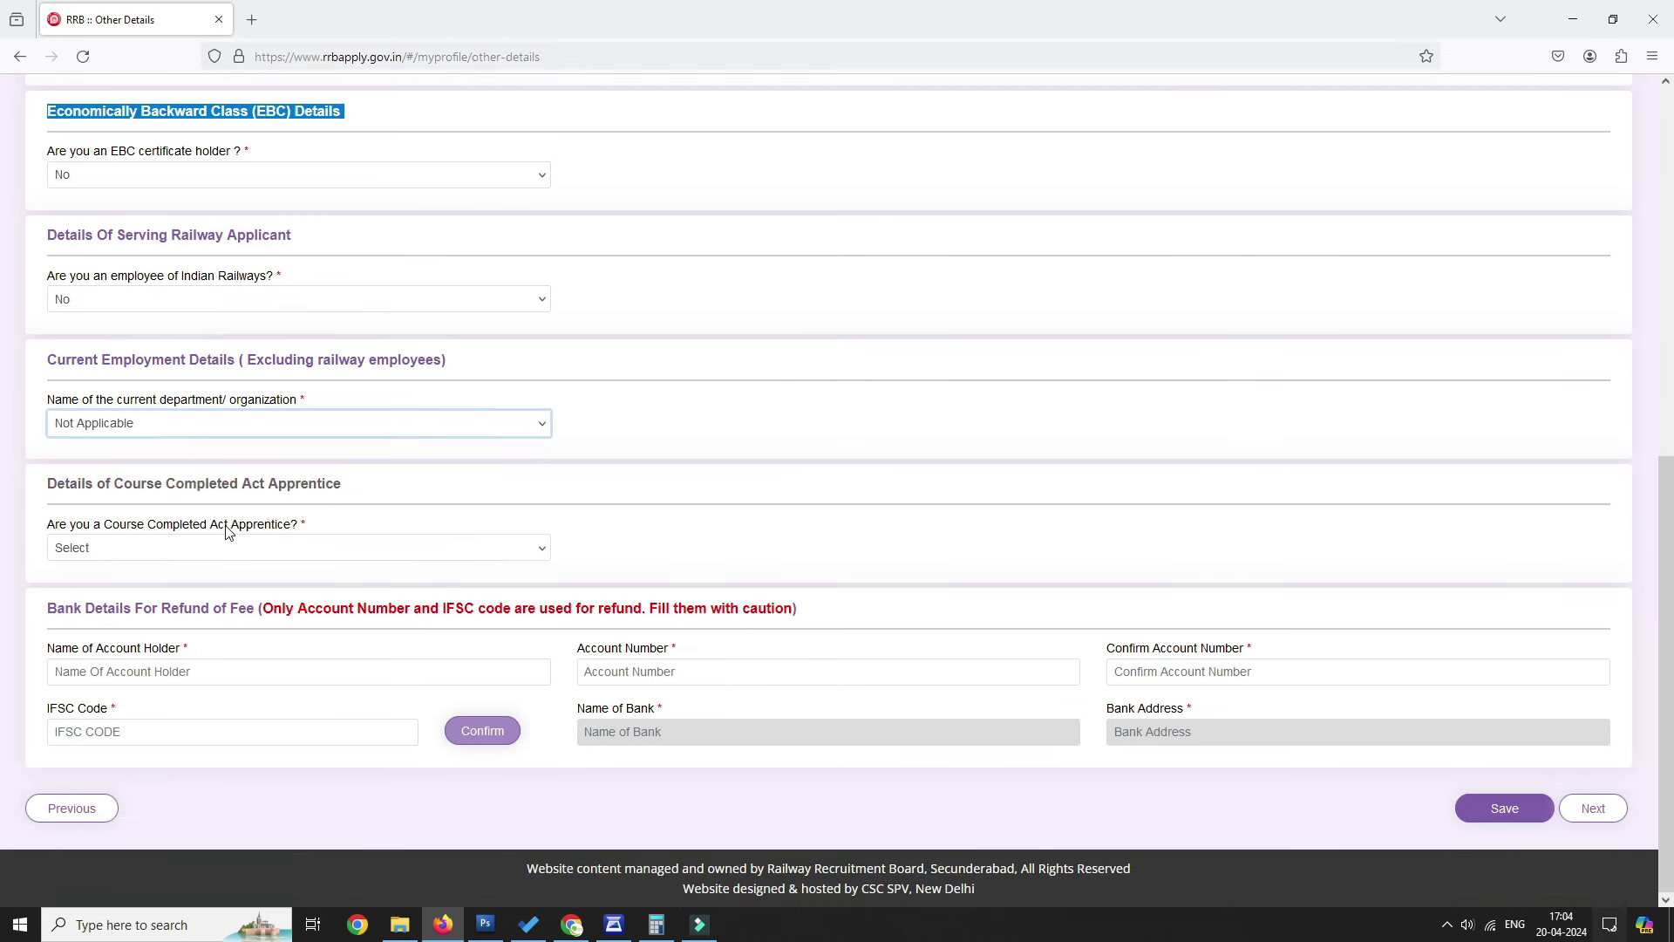
pyautogui.click(227, 547)
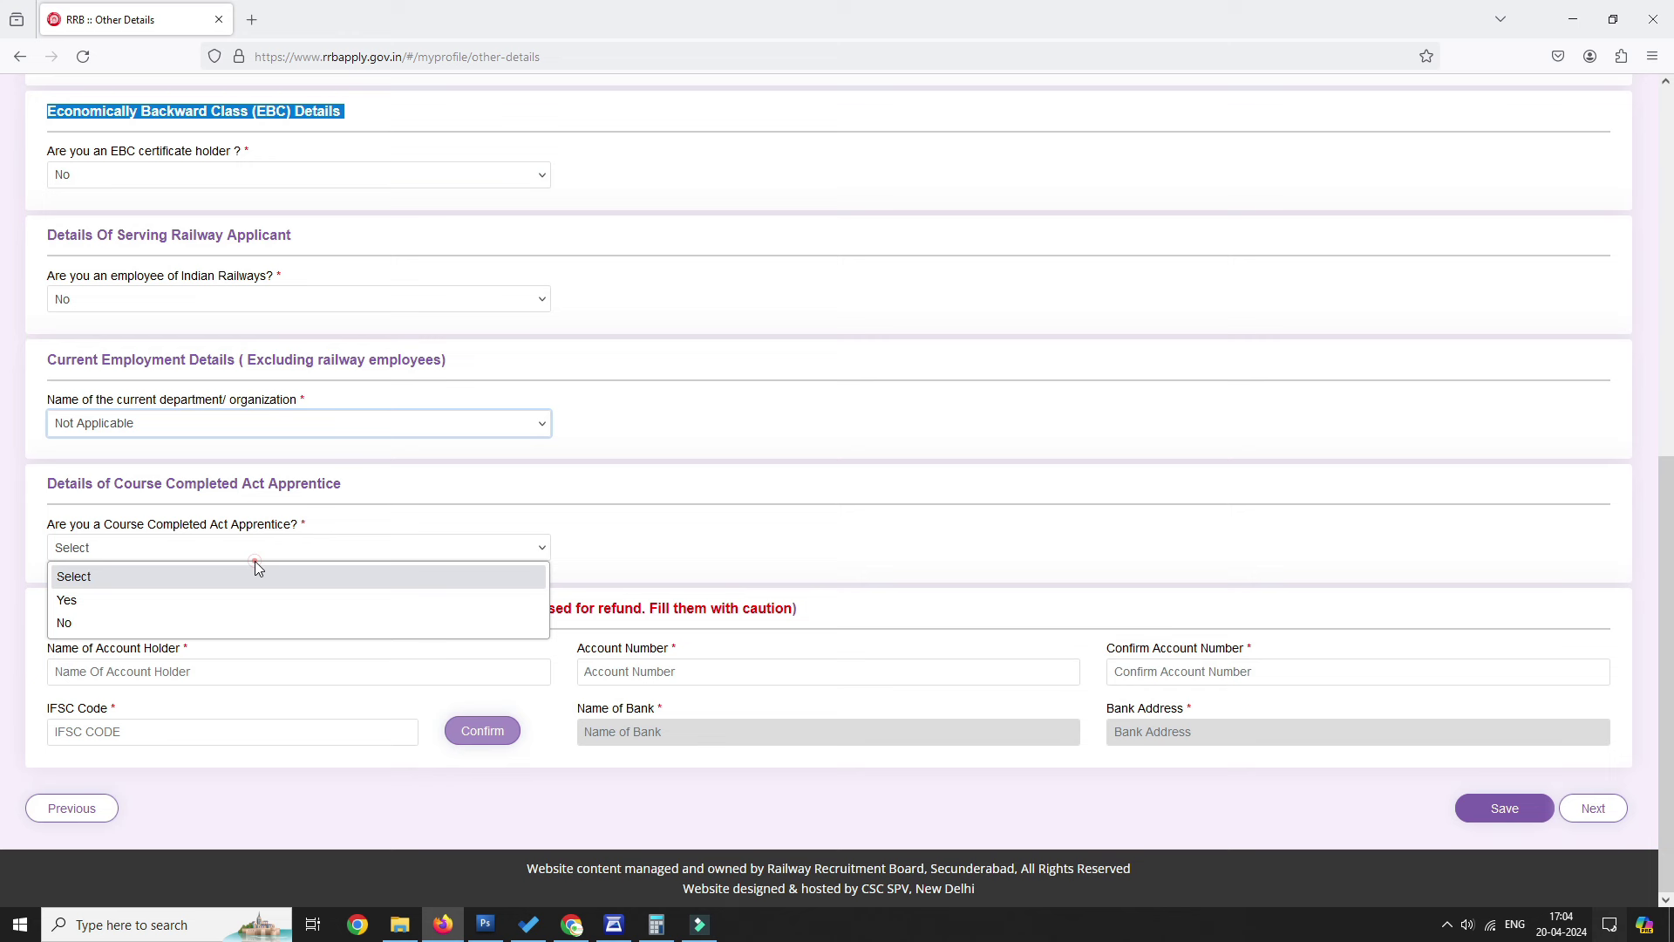
pyautogui.click(69, 621)
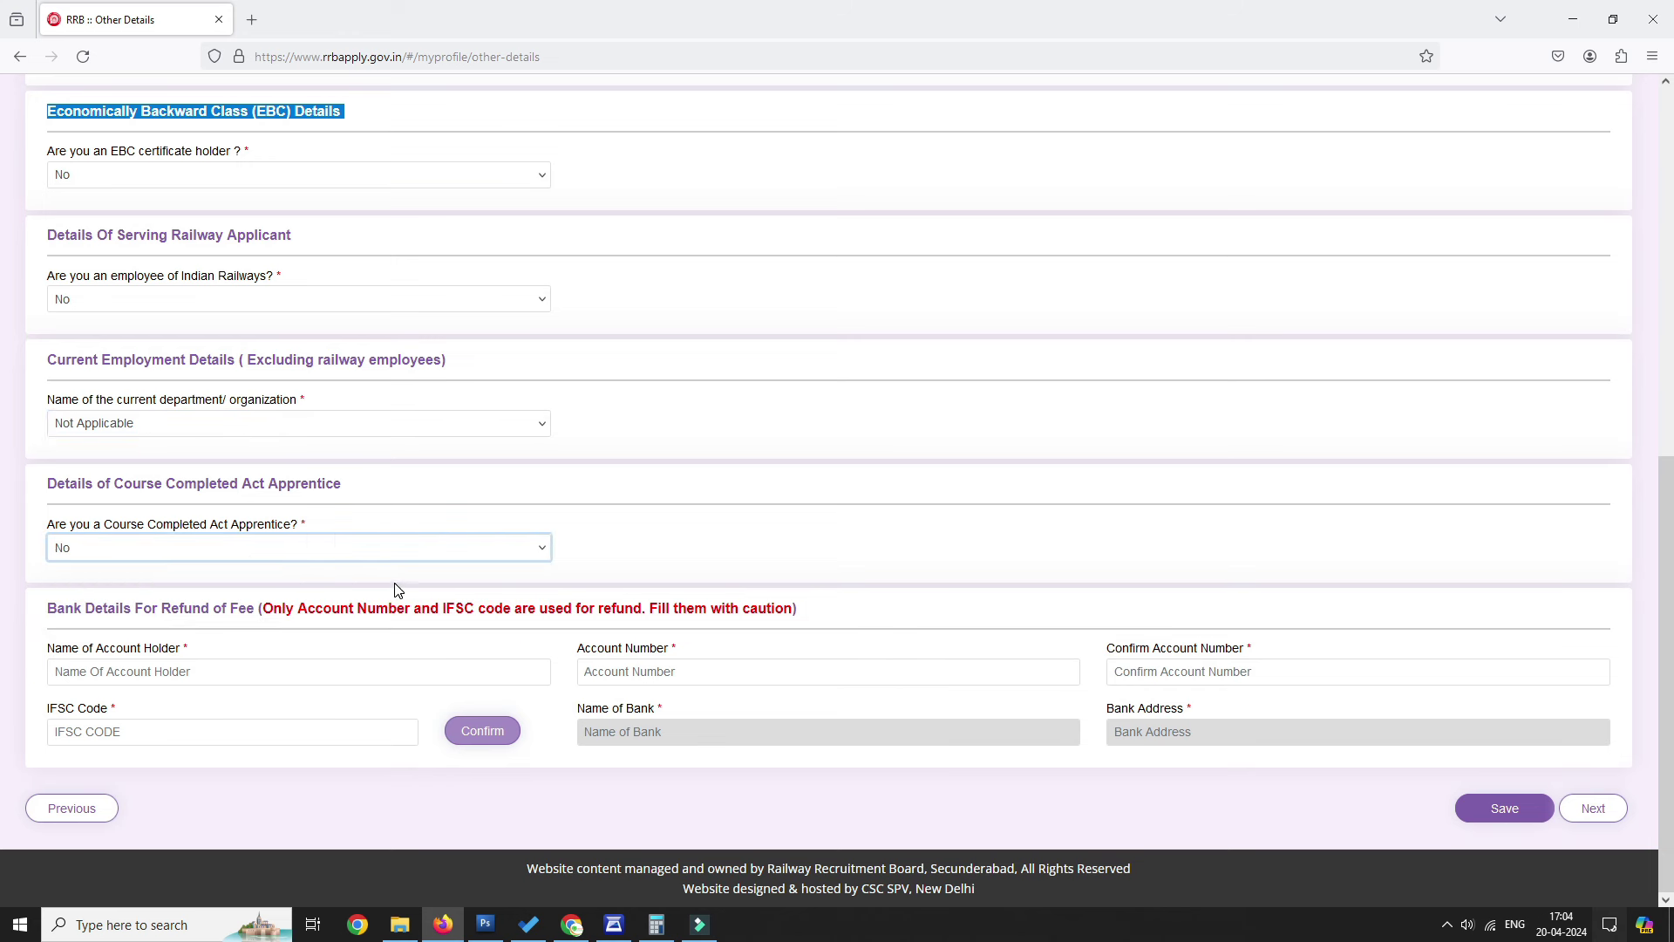
# Review the bank refund details caution about account number and IFSC.
pyautogui.moveTo(57, 607); pyautogui.dragTo(848, 603)
pyautogui.click(552, 609)
pyautogui.moveTo(389, 608); pyautogui.dragTo(689, 611)
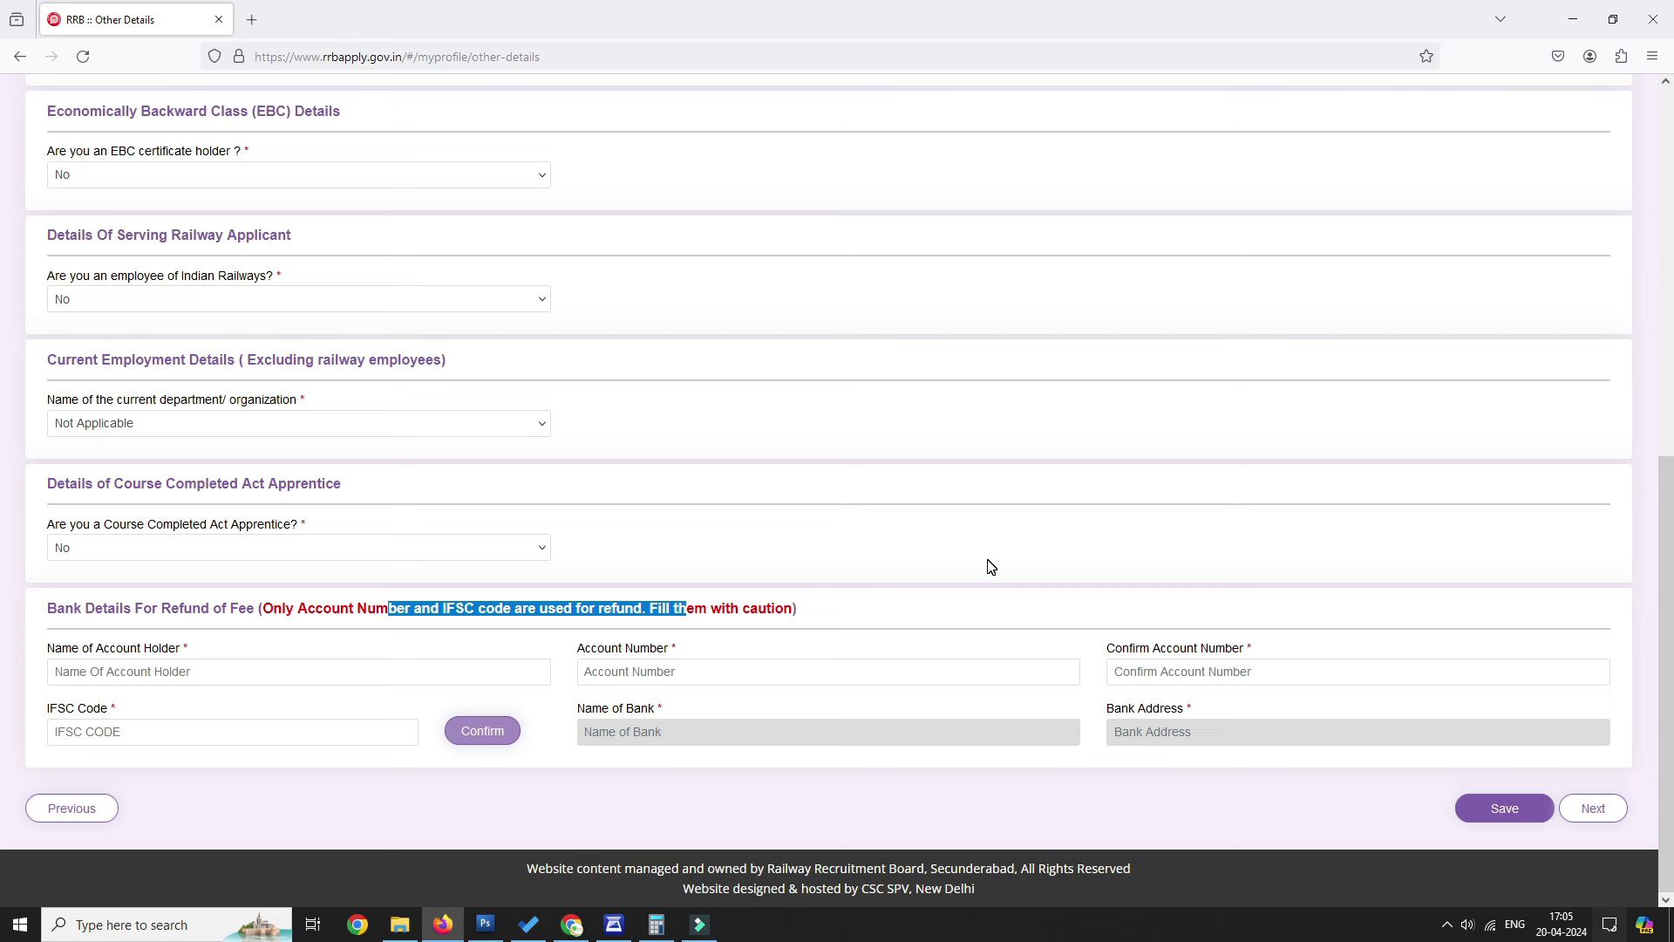
pyautogui.click(347, 687)
pyautogui.click(348, 667)
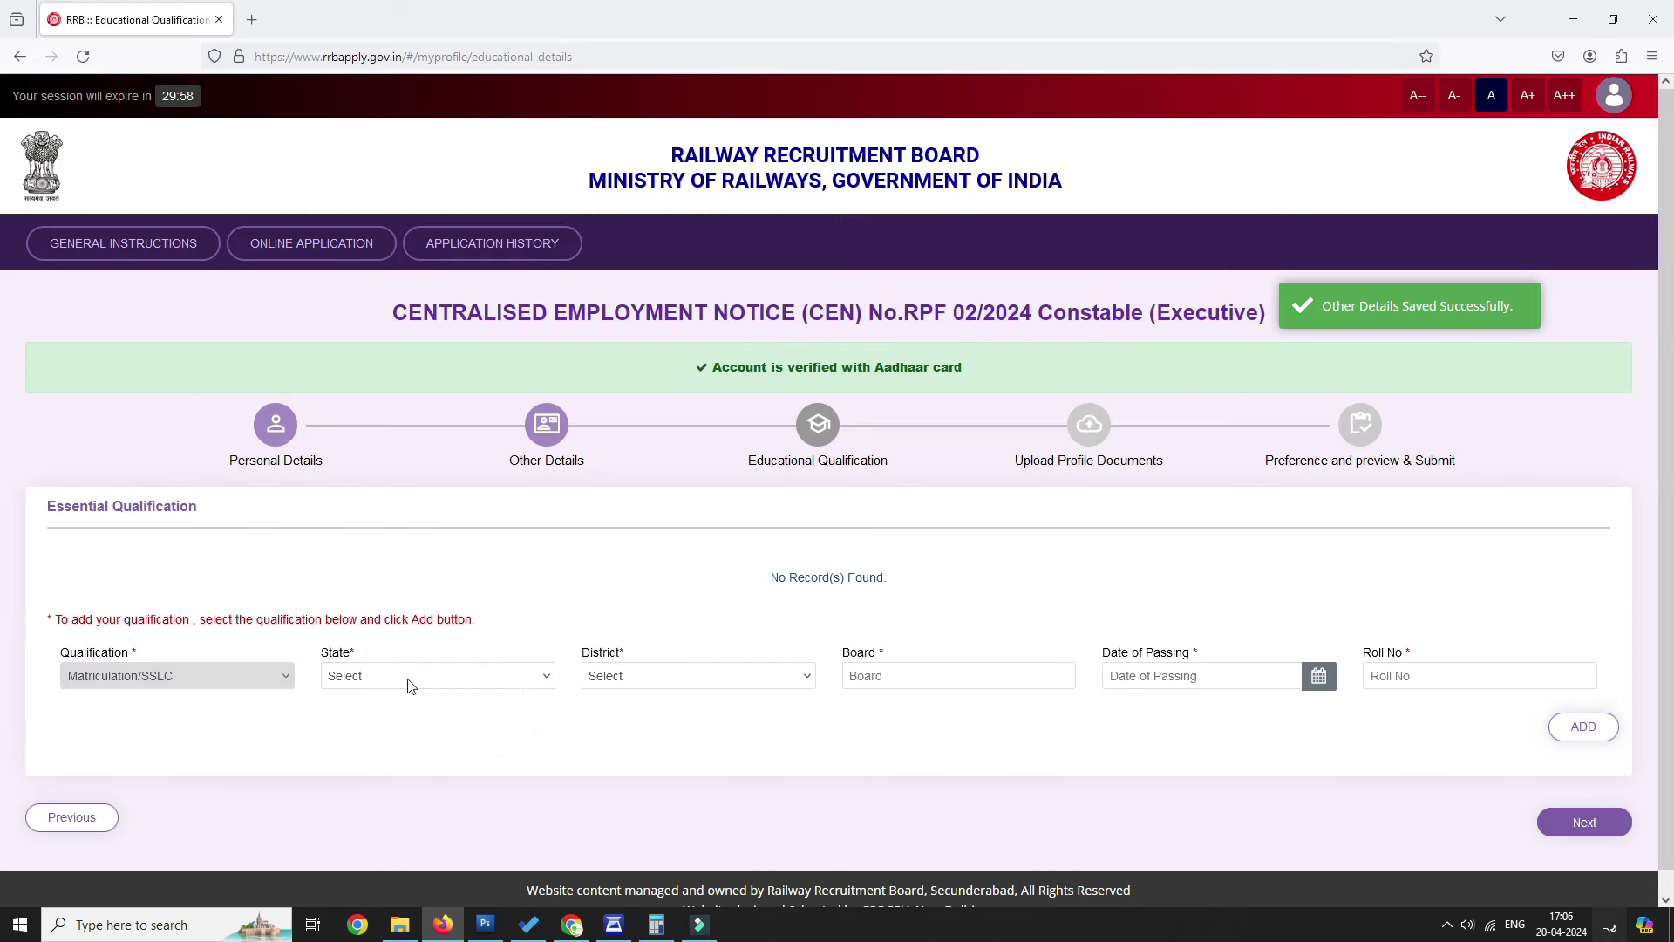
# Enter Matriculation state TELANGANA and district Jangoan, then view the rejectable photo samples.
pyautogui.click(410, 685)
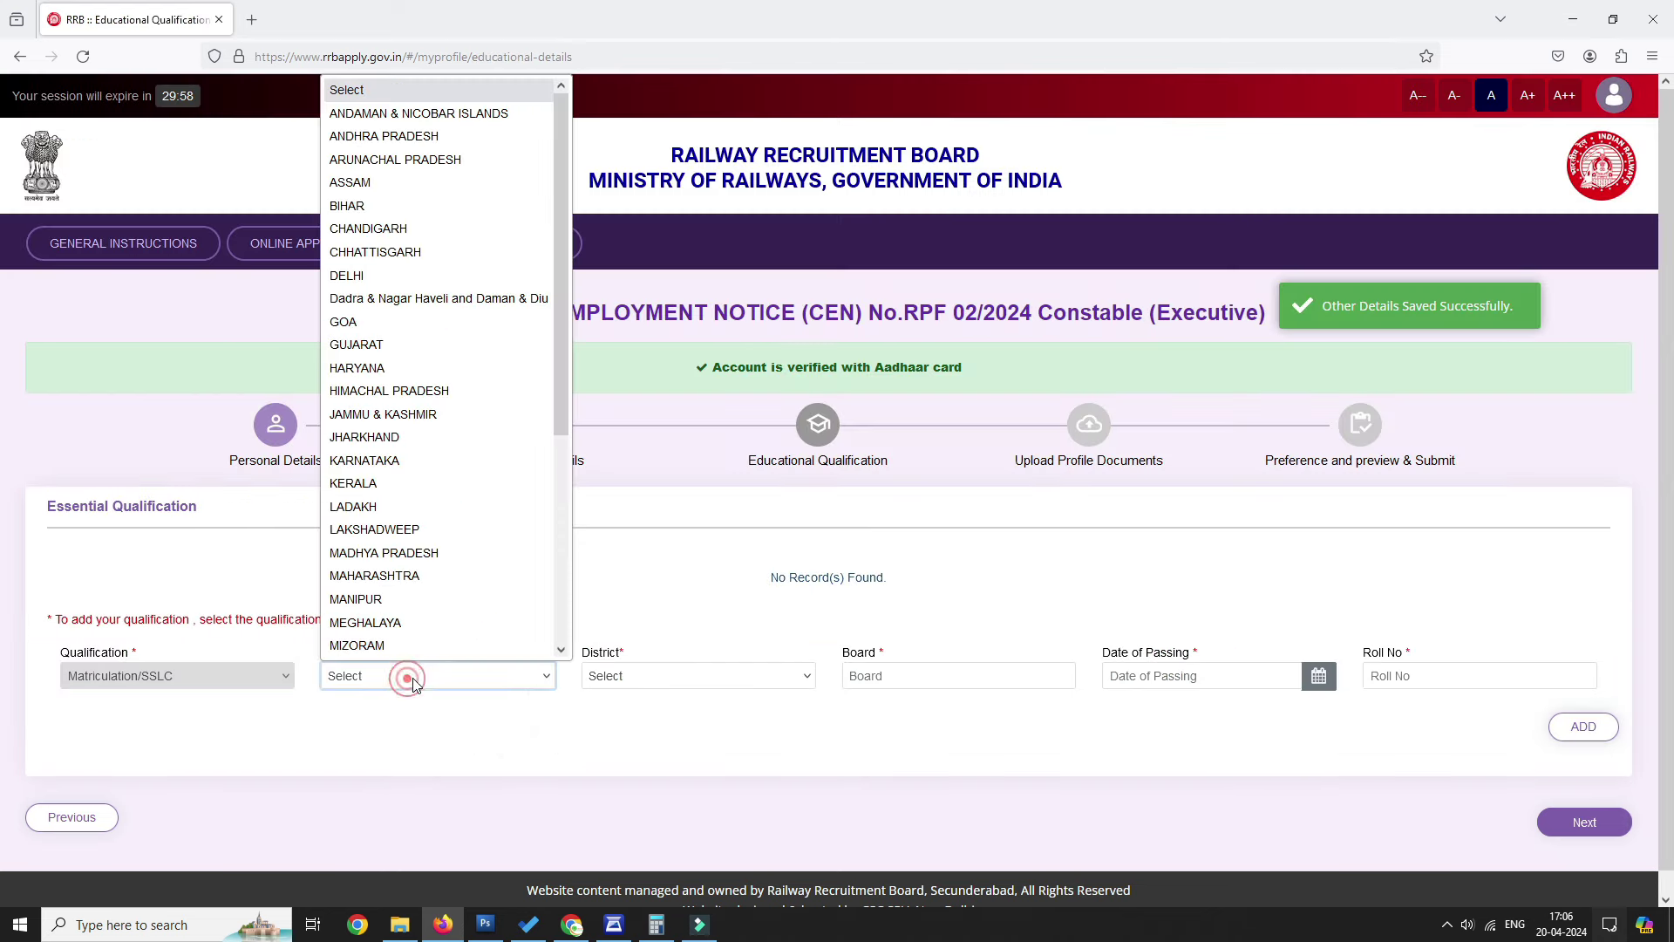
pyautogui.write('tel')
pyautogui.press('Return')
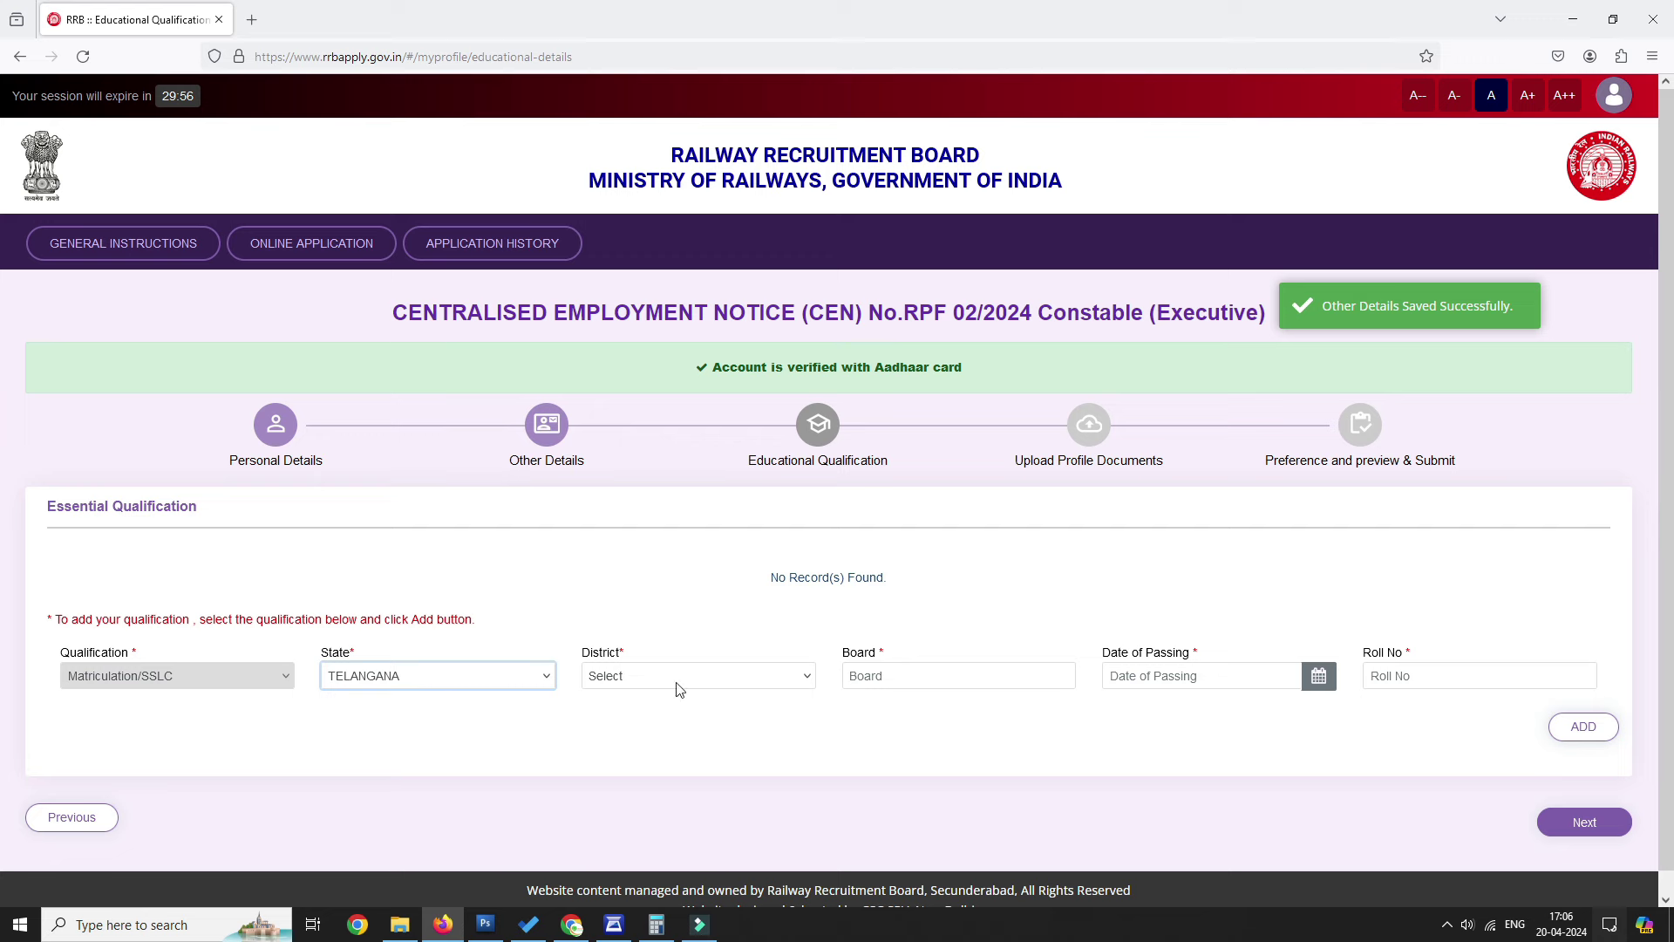
pyautogui.click(768, 676)
pyautogui.click(676, 229)
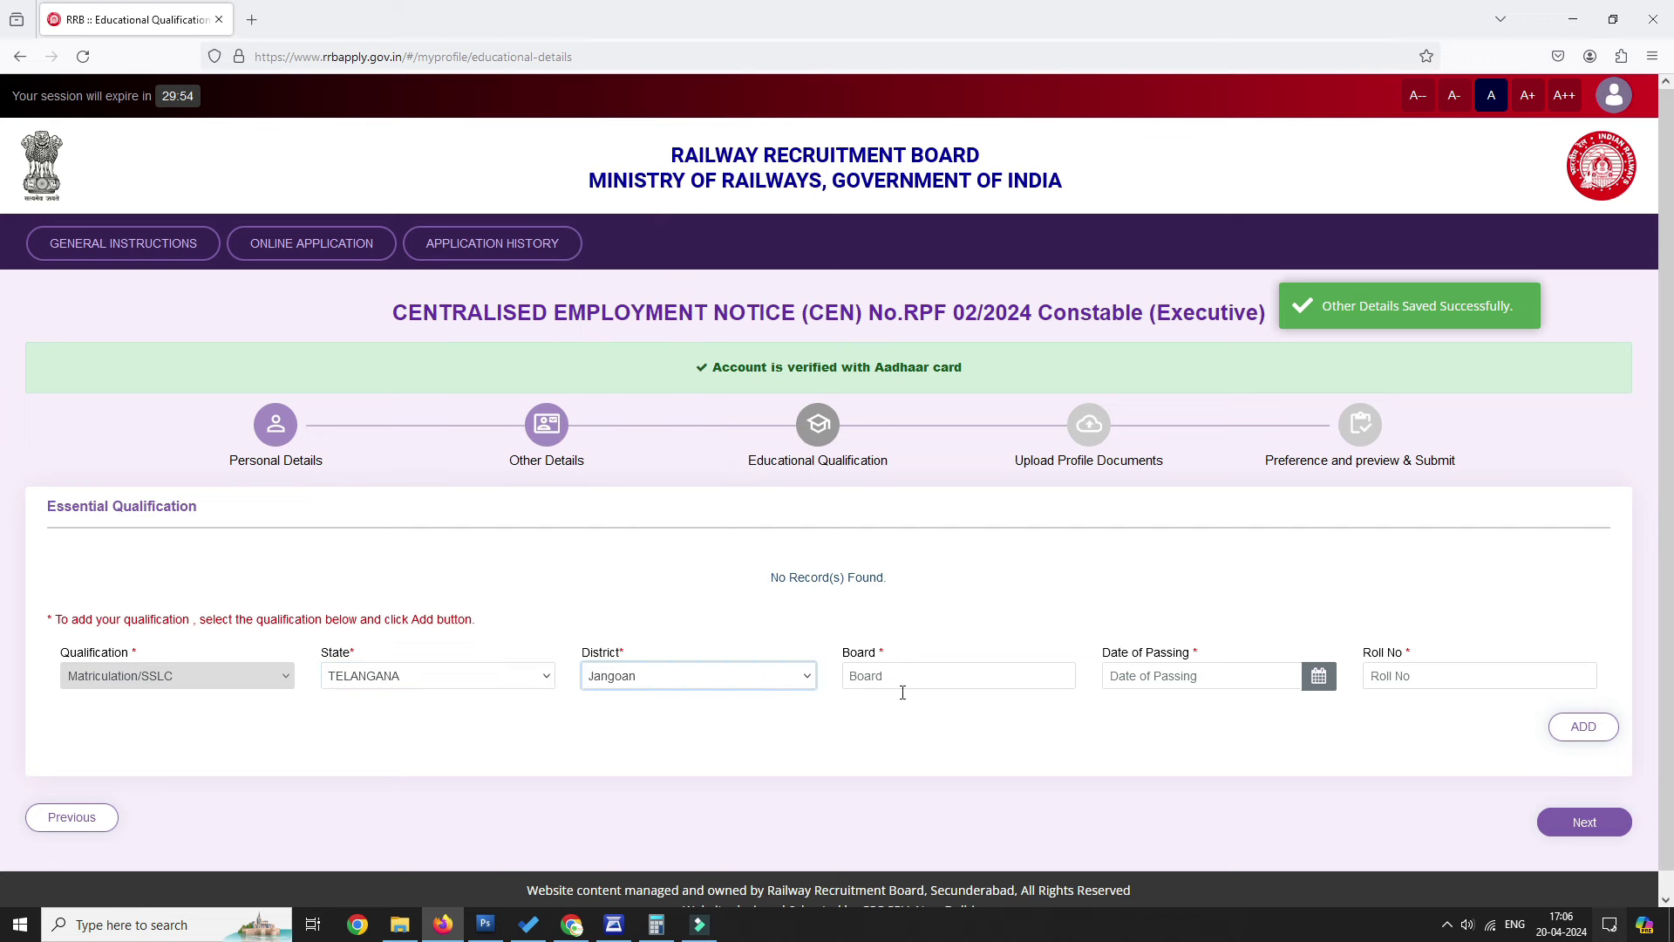
pyautogui.click(962, 671)
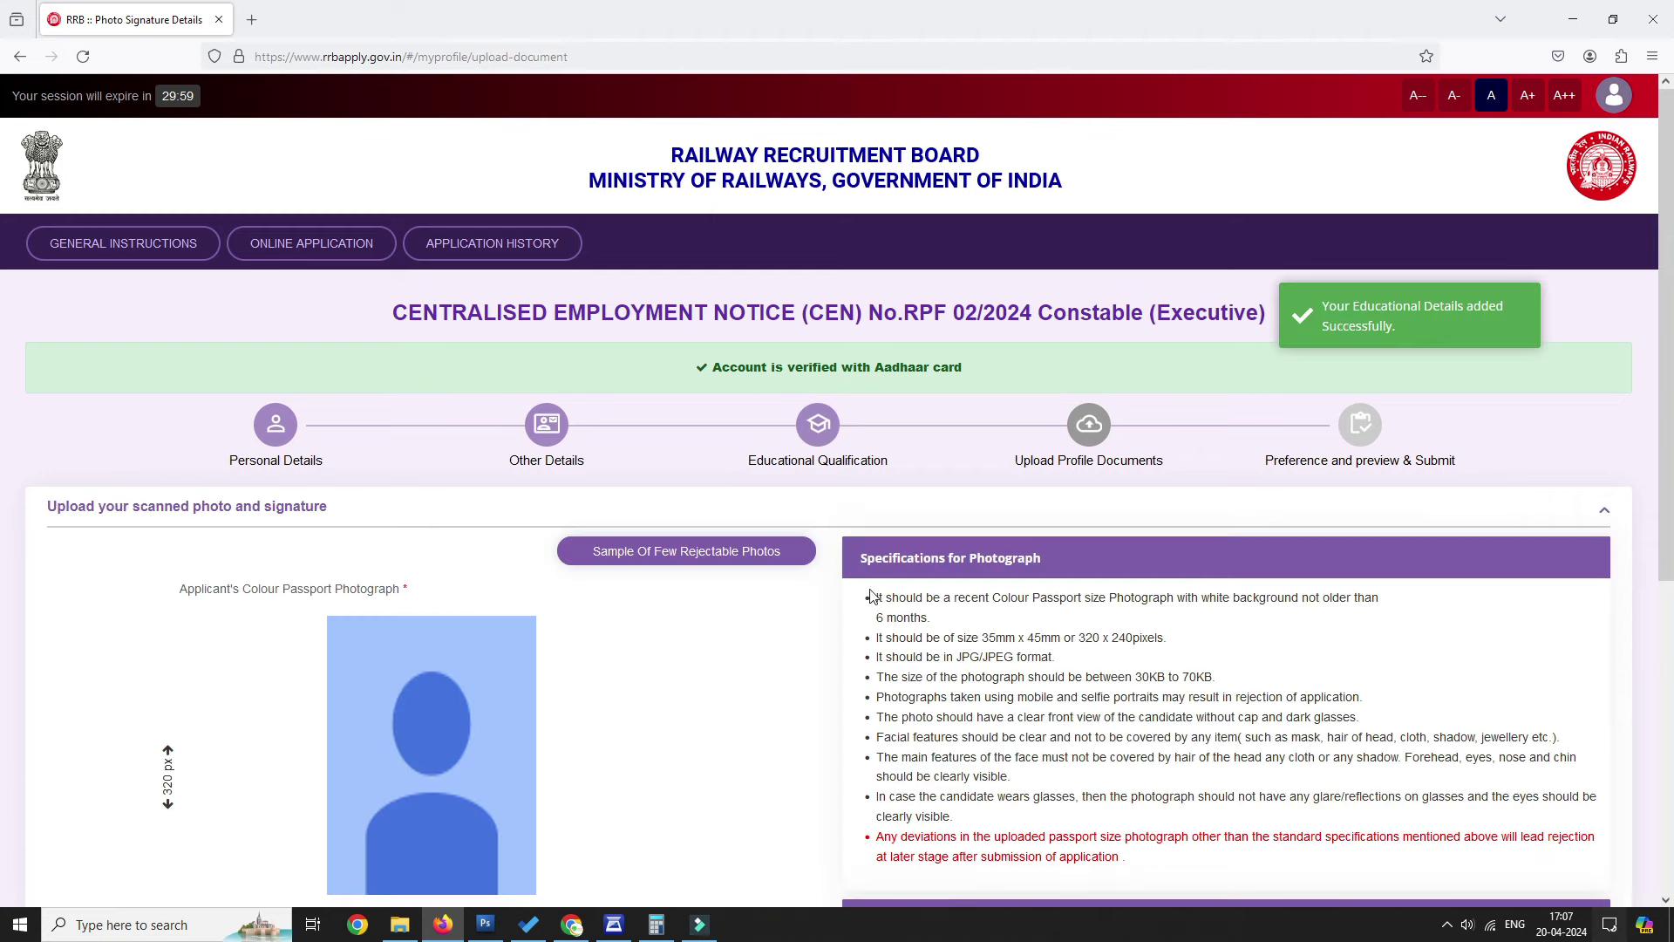
pyautogui.scroll(-2, 745, 466)
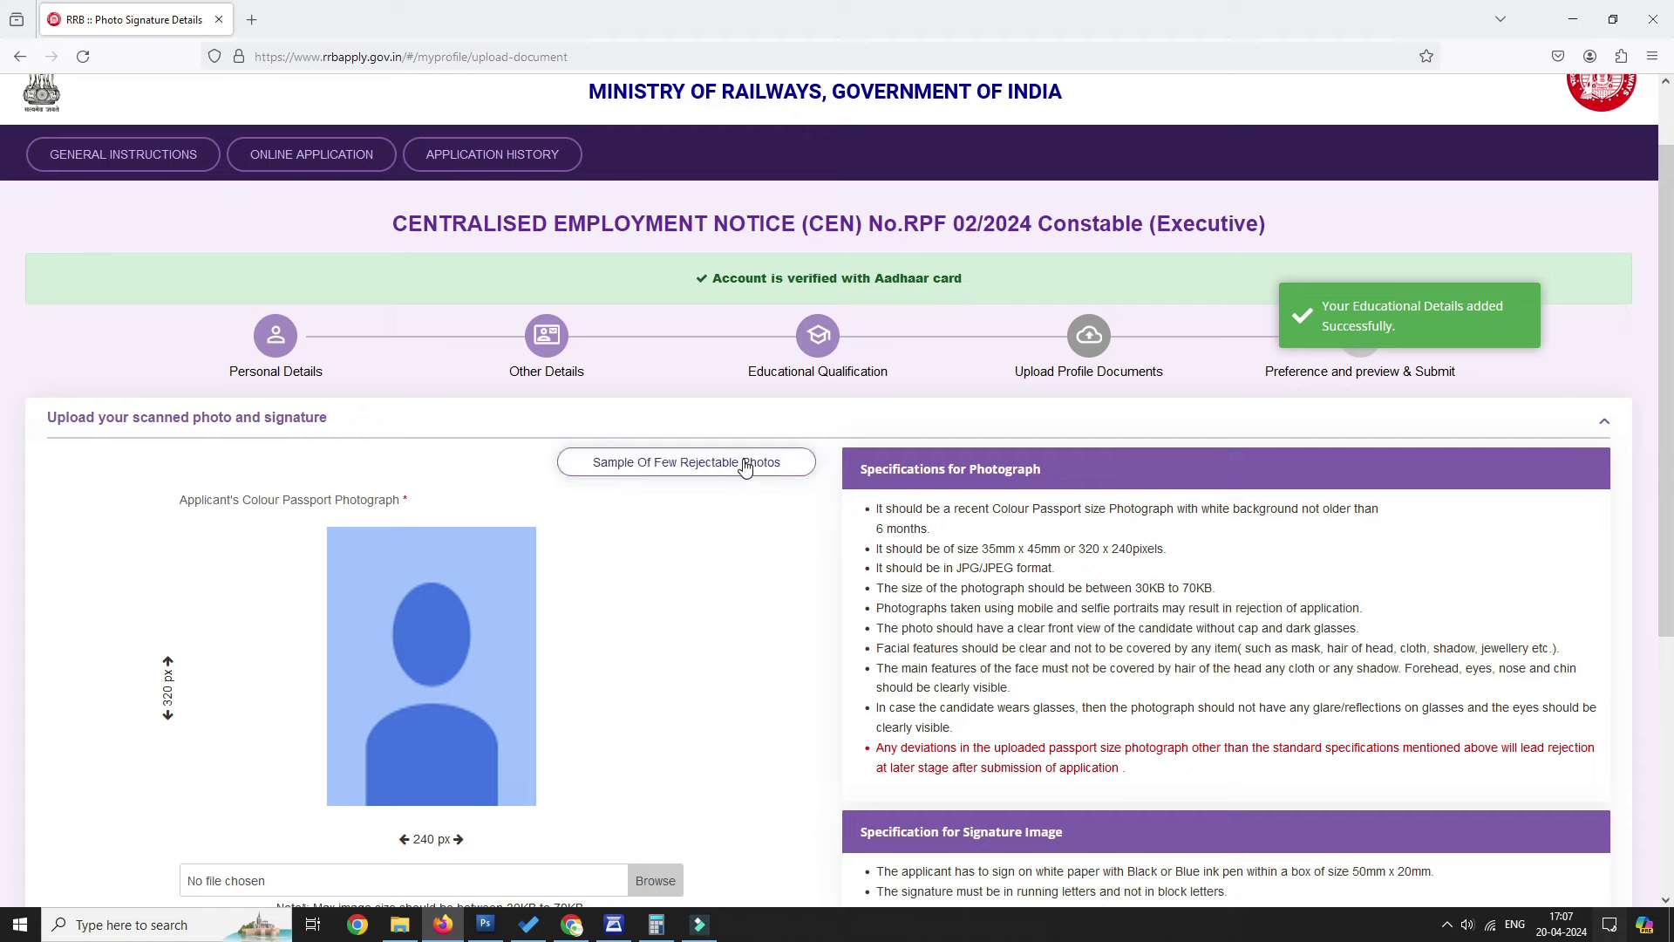
pyautogui.click(745, 467)
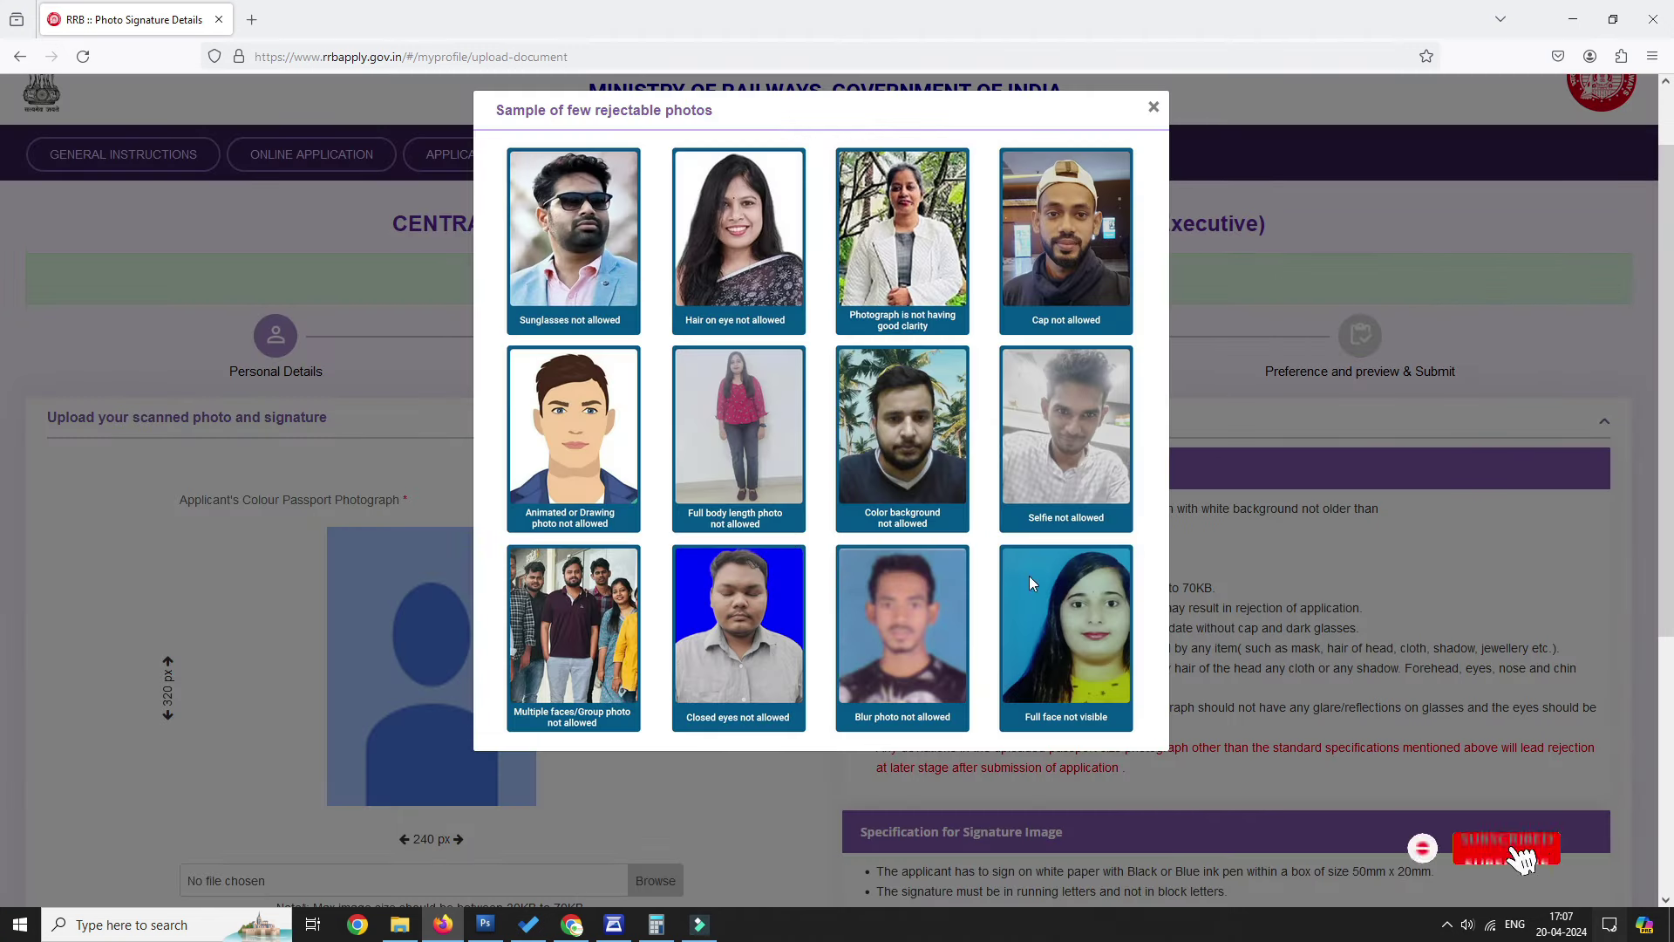
# Close the photo samples and review the signature specifications, including the 30KB to 70KB limit.
pyautogui.click(1153, 108)
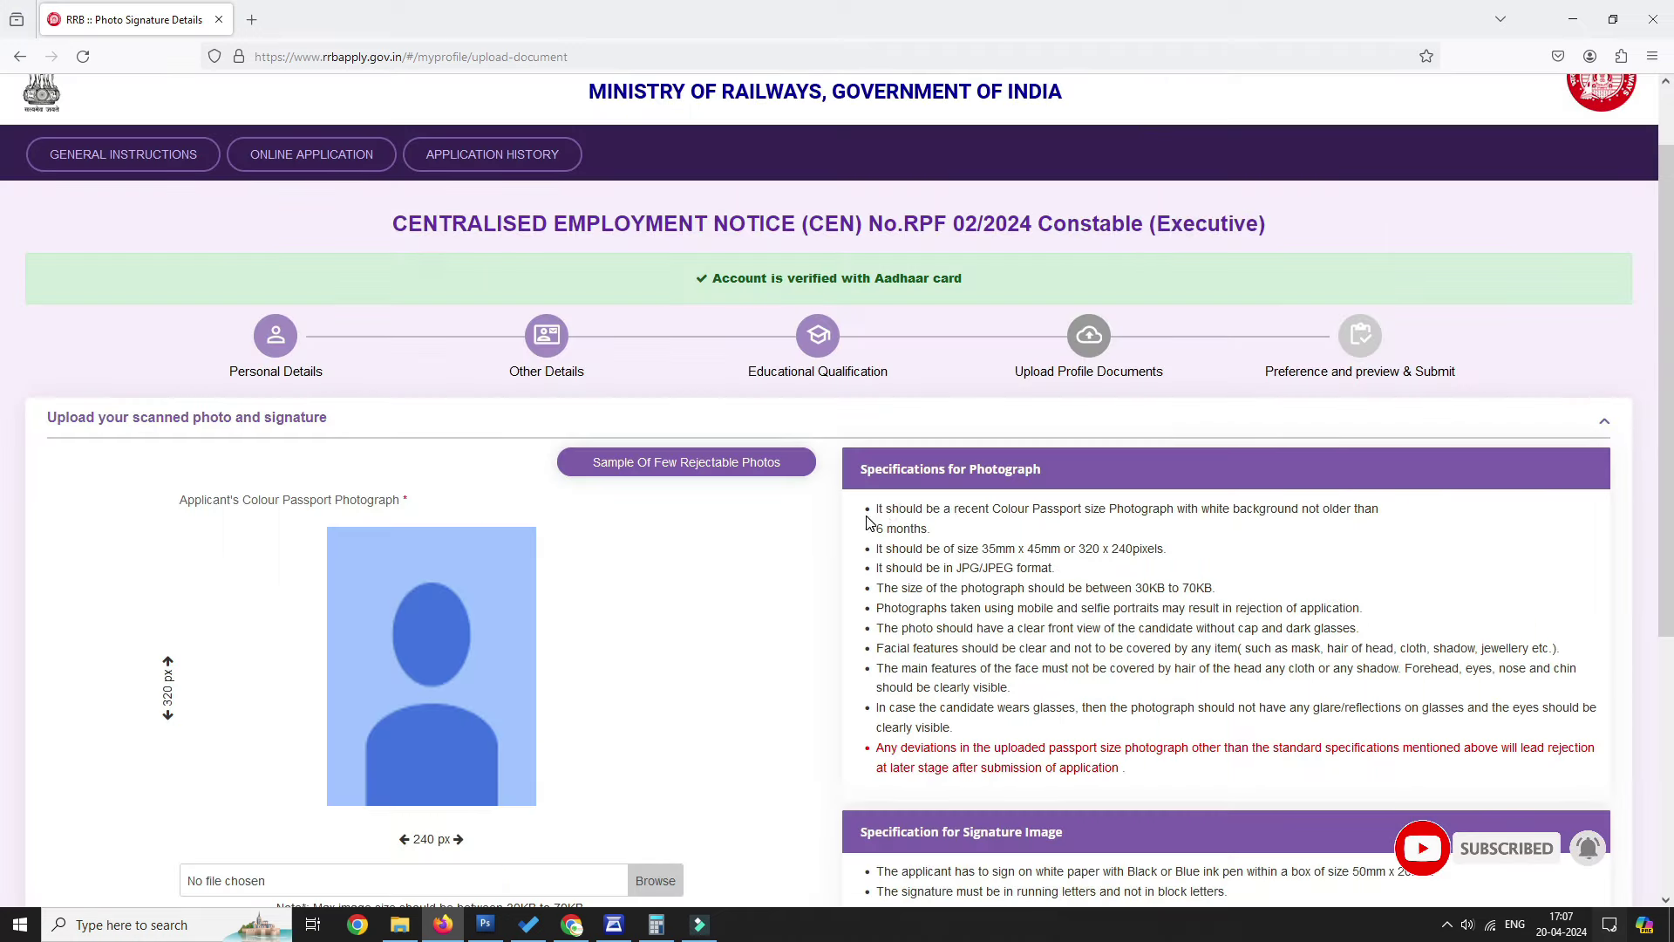
pyautogui.moveTo(1136, 588); pyautogui.dragTo(1215, 588)
pyautogui.scroll(-4, 1215, 587)
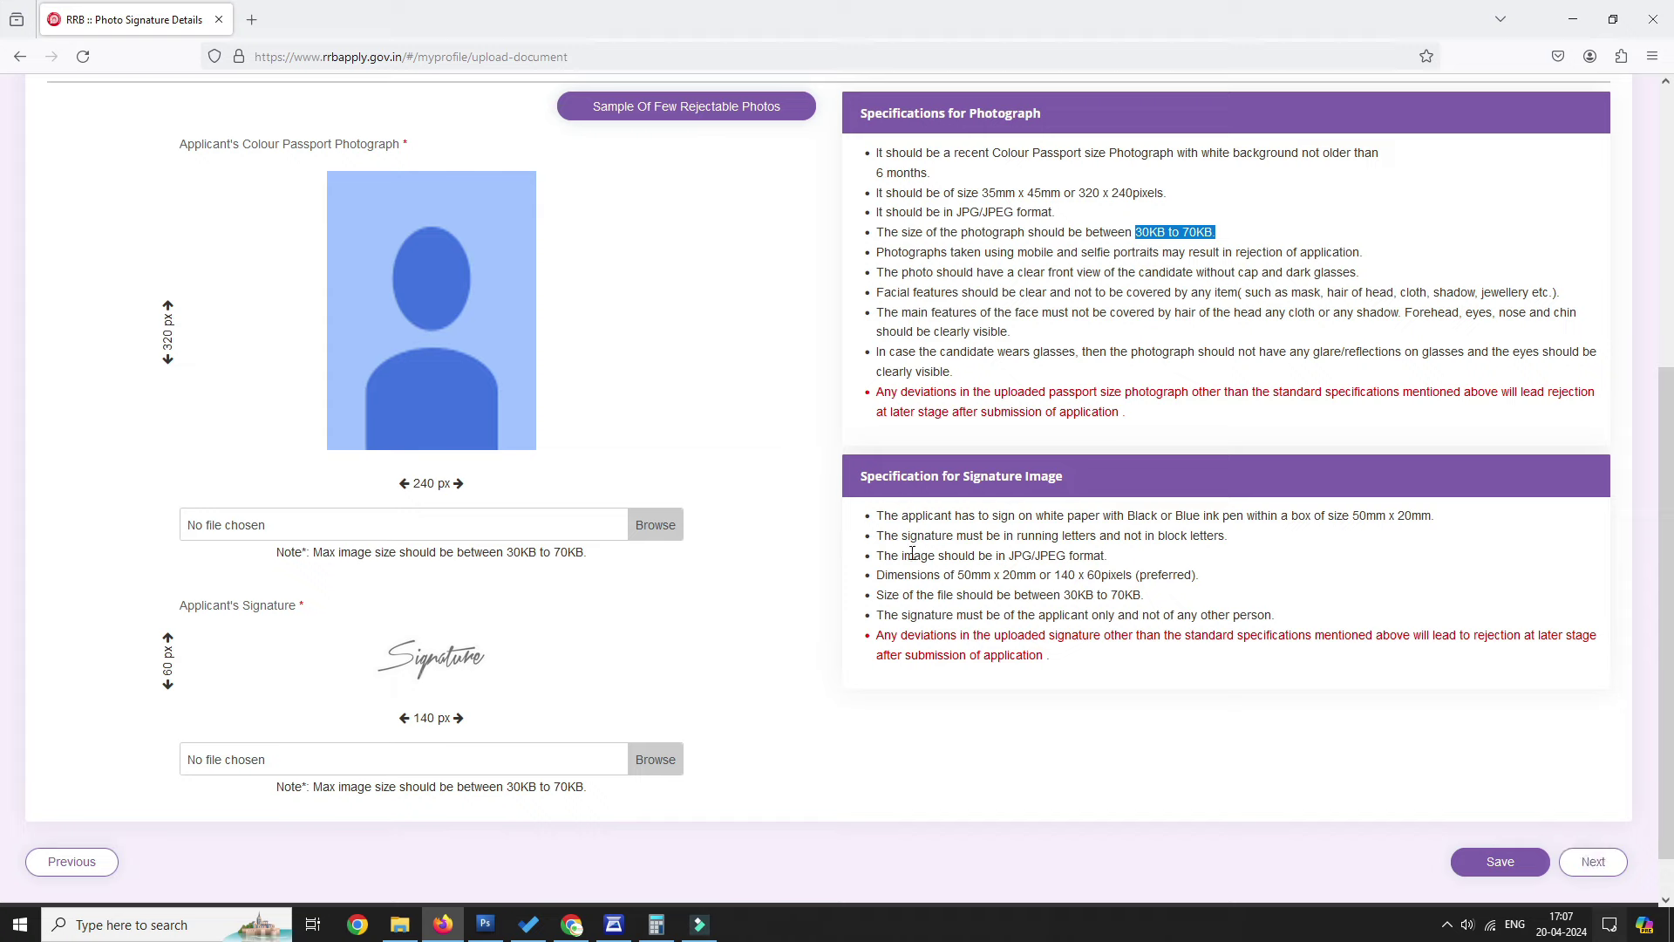
pyautogui.moveTo(879, 516); pyautogui.dragTo(1467, 526)
pyautogui.moveTo(1065, 595); pyautogui.dragTo(1144, 595)
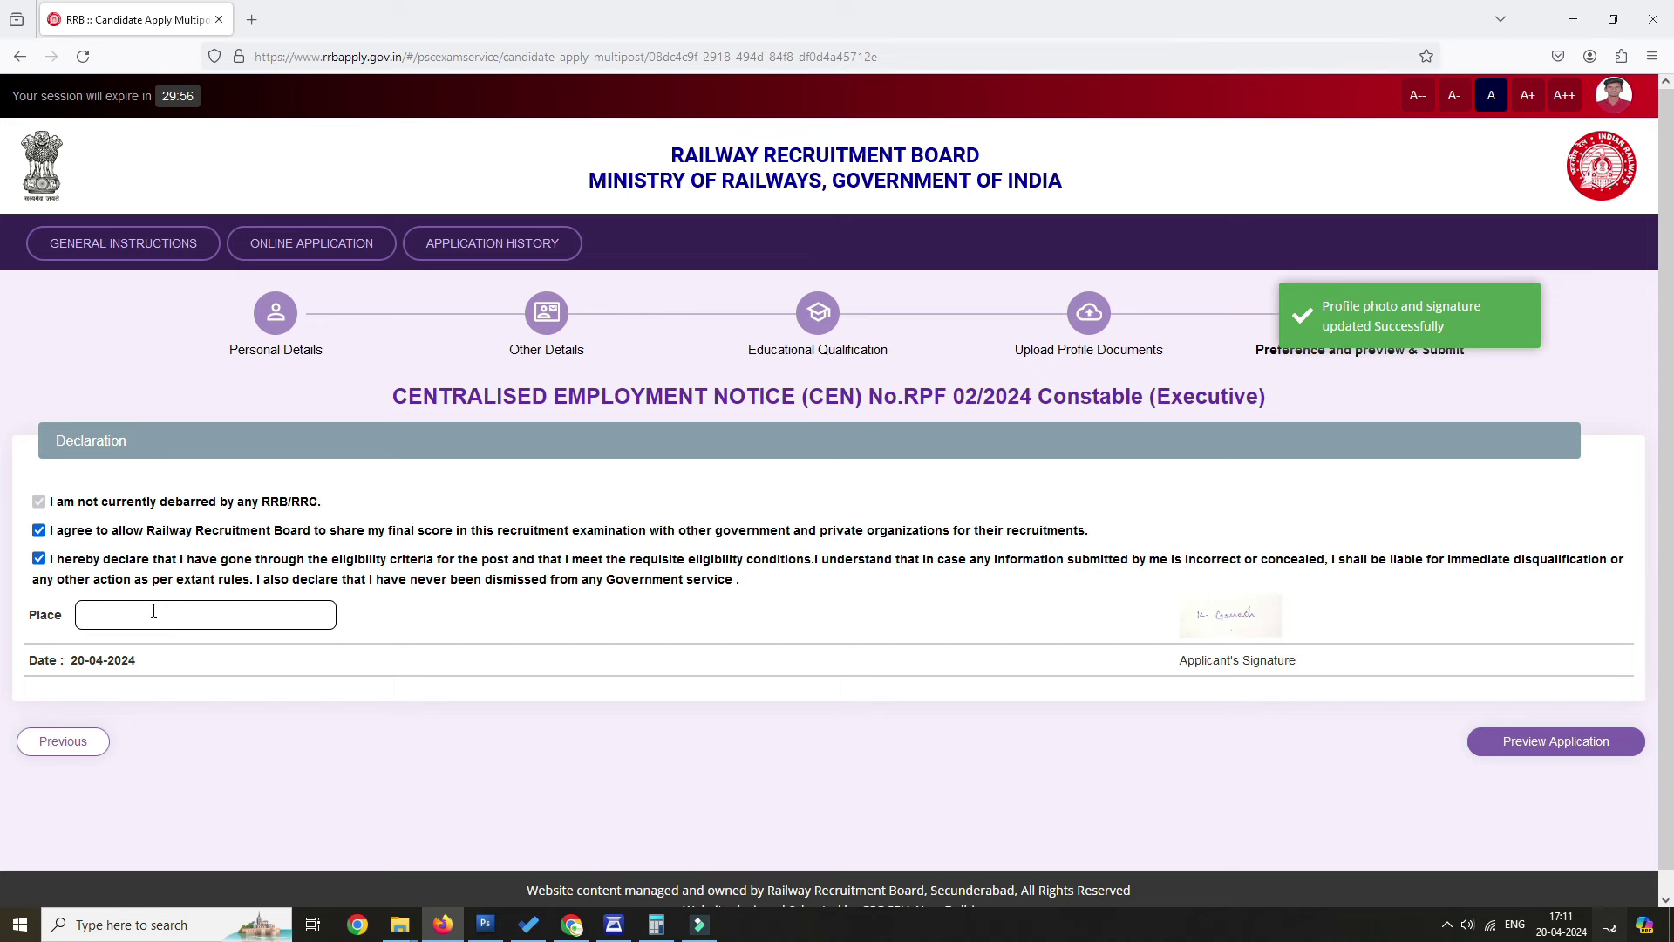
# Enter JANGAON as the declaration place, then preview and submit the application.
pyautogui.press('BackSpace')
pyautogui.press('BackSpace')
pyautogui.write('JANGAON')
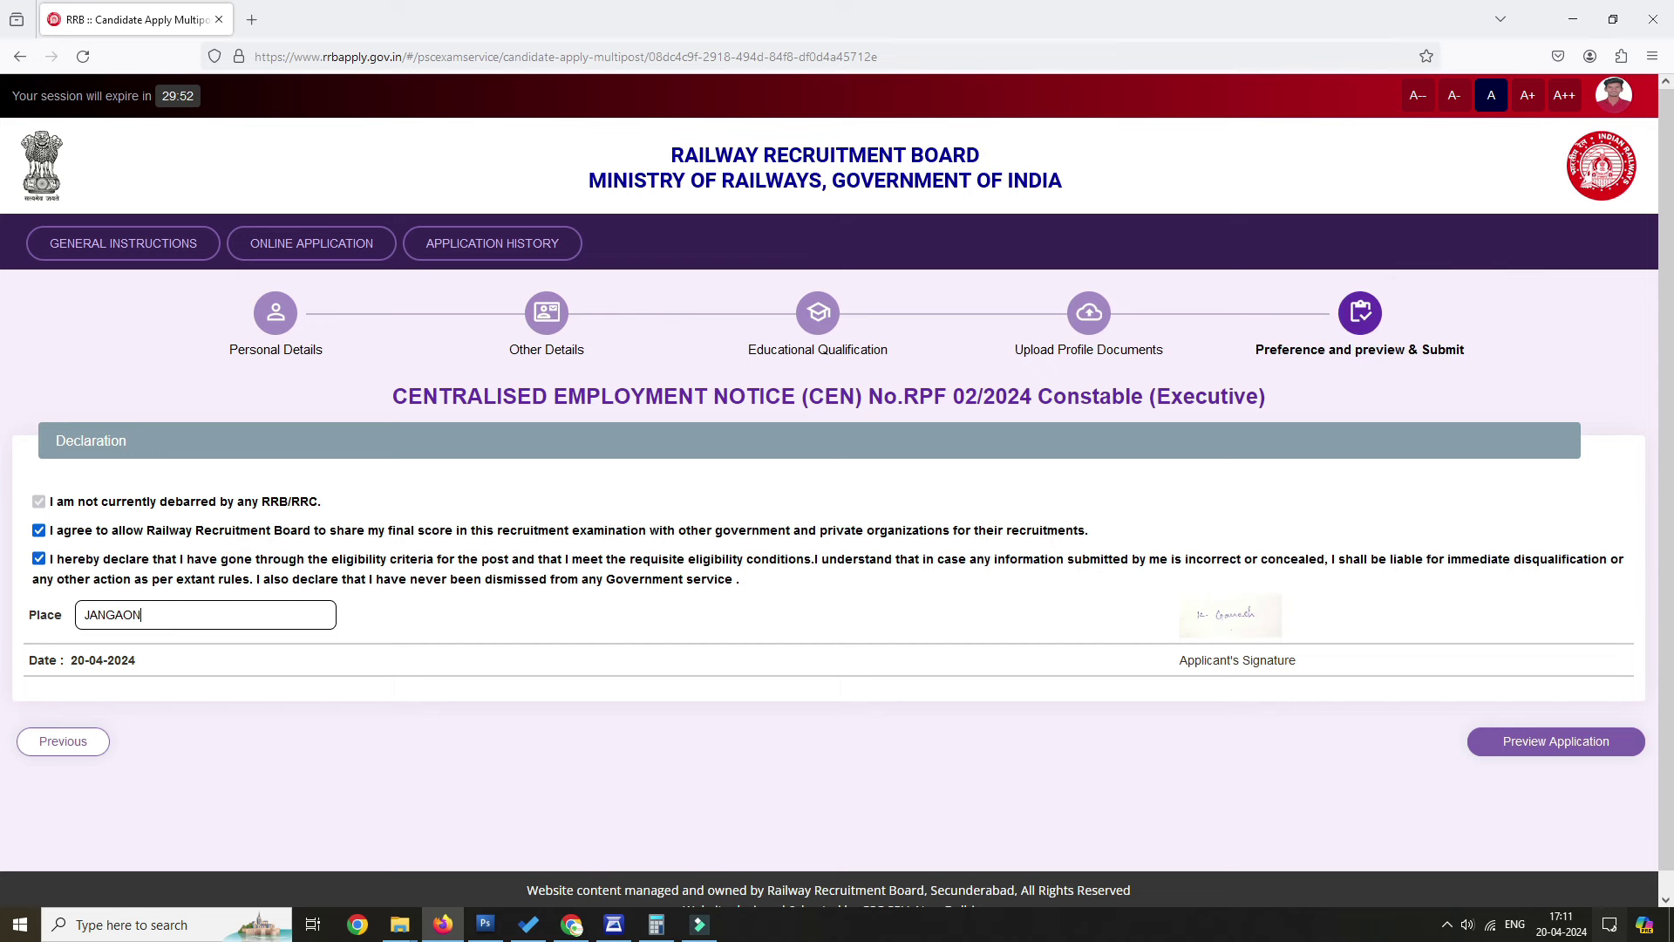
pyautogui.click(1554, 746)
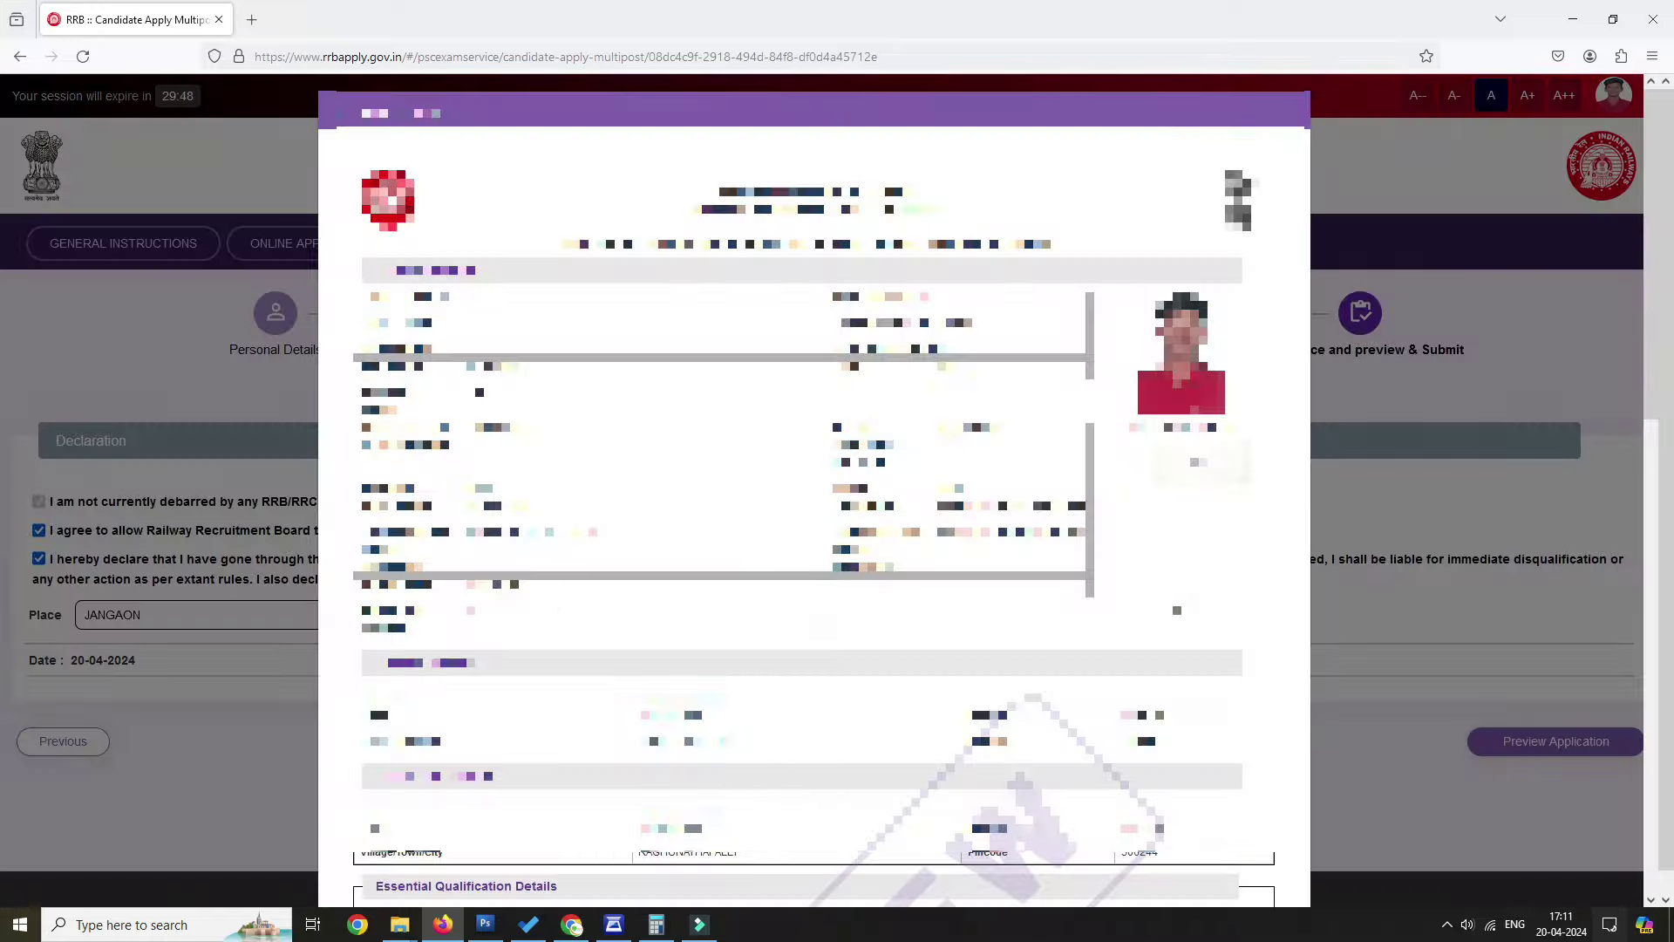
pyautogui.scroll(-20, 814, 488)
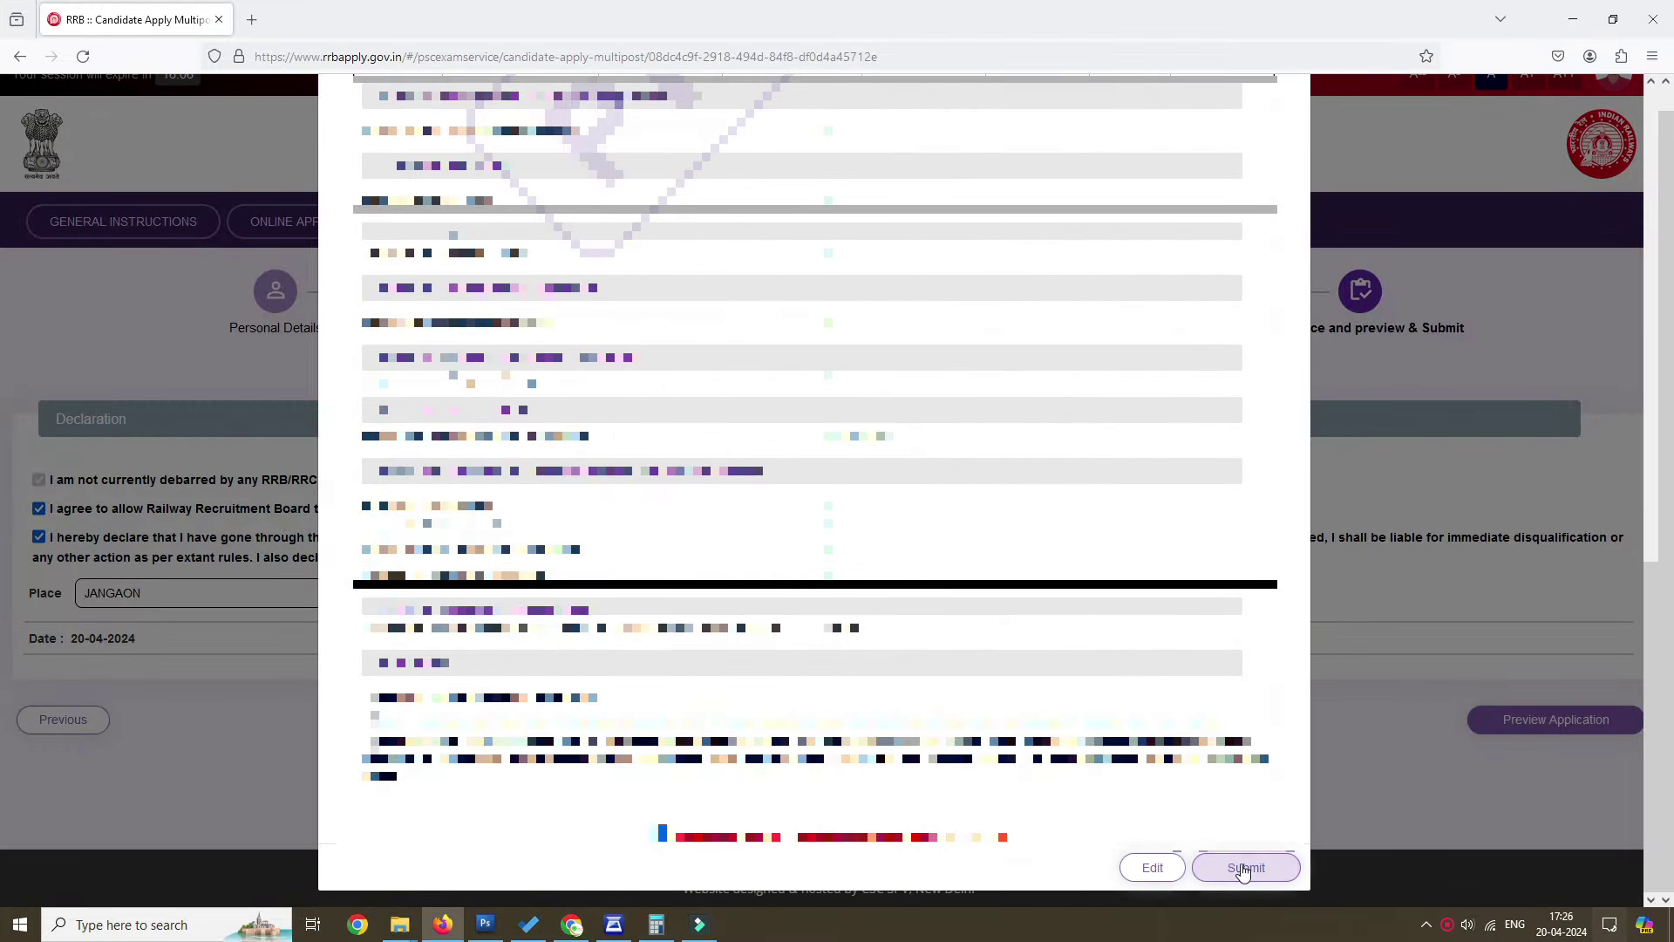
pyautogui.click(1244, 868)
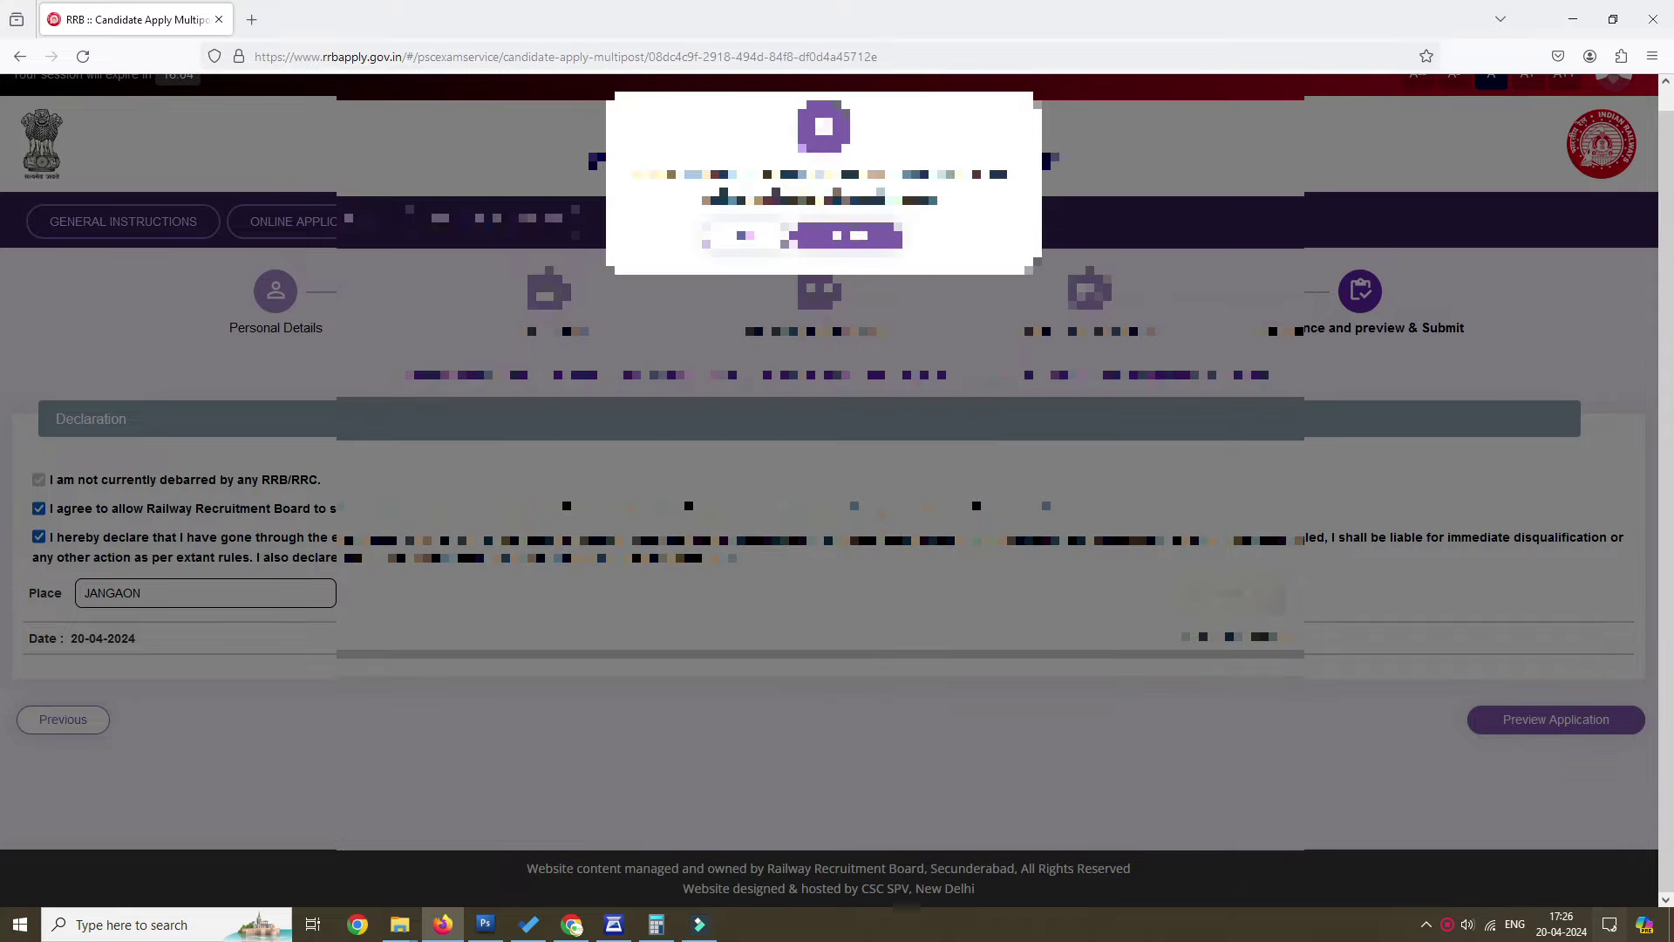
pyautogui.click(861, 236)
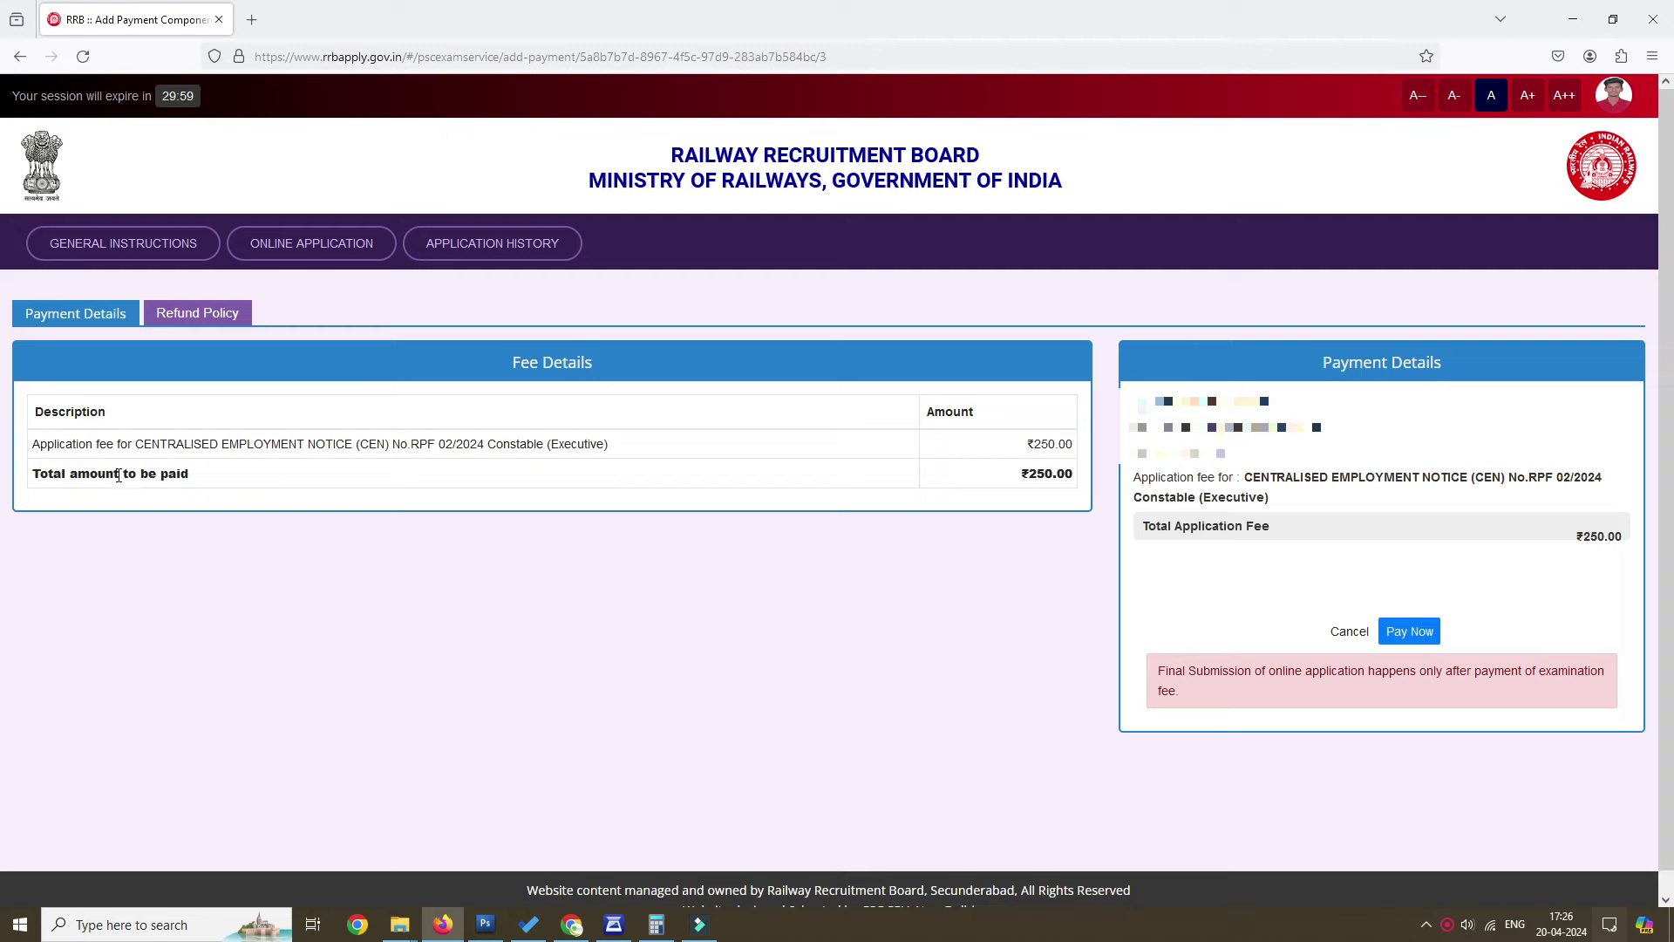
# Pay the ₹250.00 application fee via SBIePay after accepting the payment terms.
pyautogui.click(1028, 480)
pyautogui.click(1430, 631)
pyautogui.click(547, 576)
pyautogui.click(844, 640)
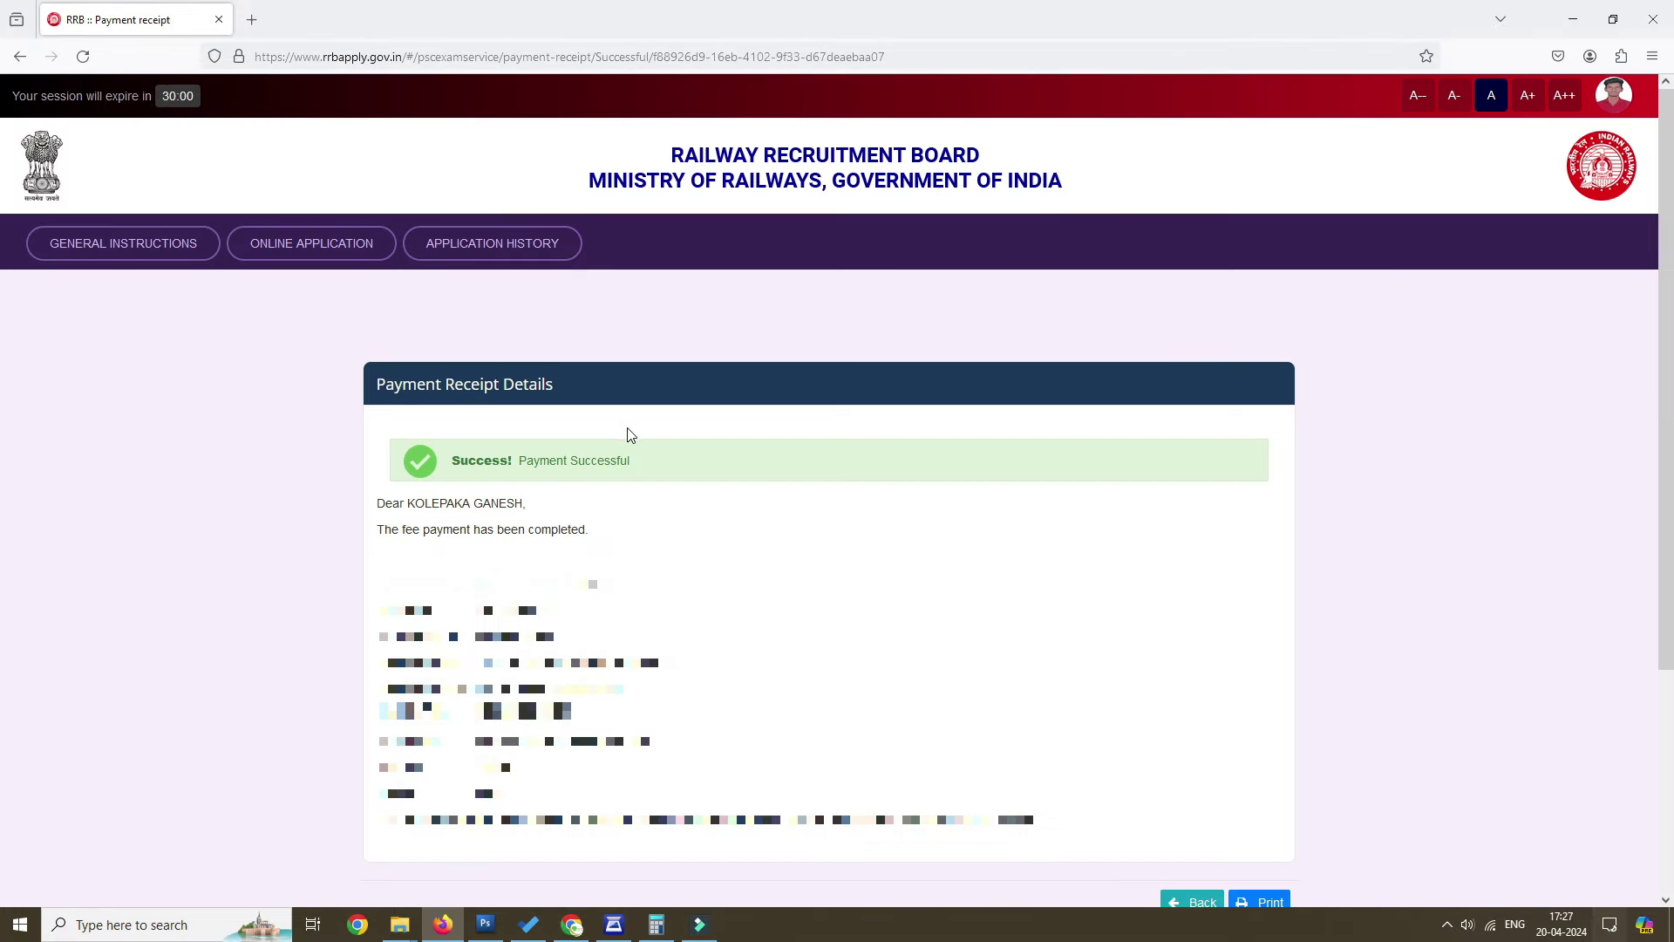
pyautogui.moveTo(374, 504); pyautogui.dragTo(714, 522)
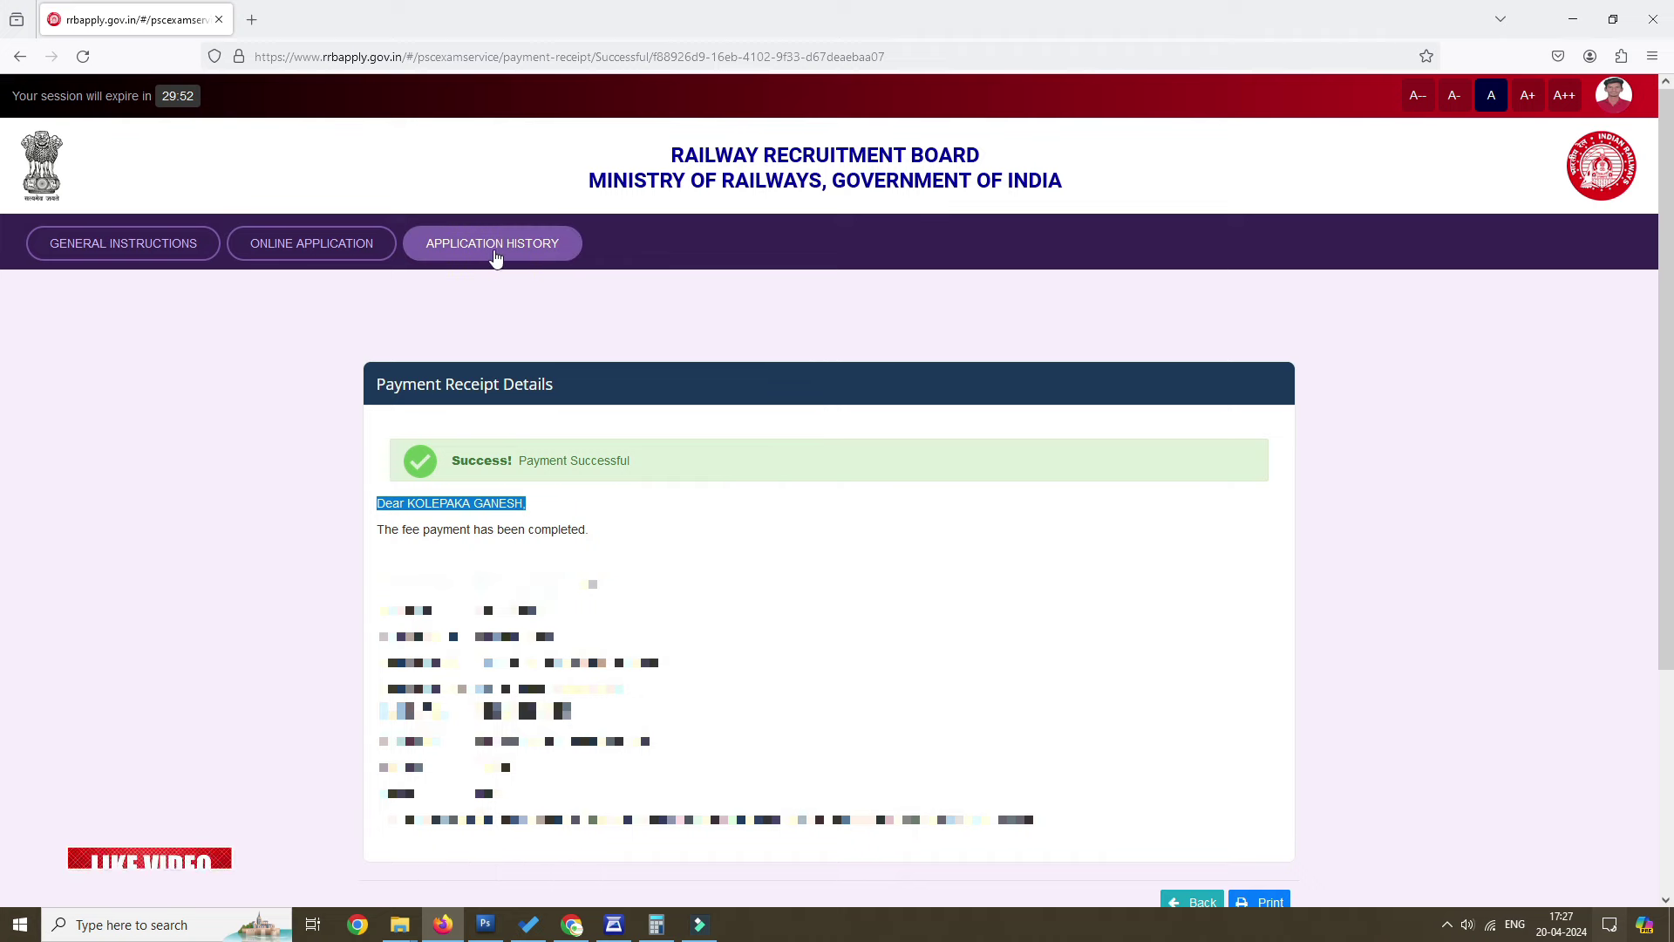
# Open the submitted application from Application History and bring up its print preview.
pyautogui.click(527, 252)
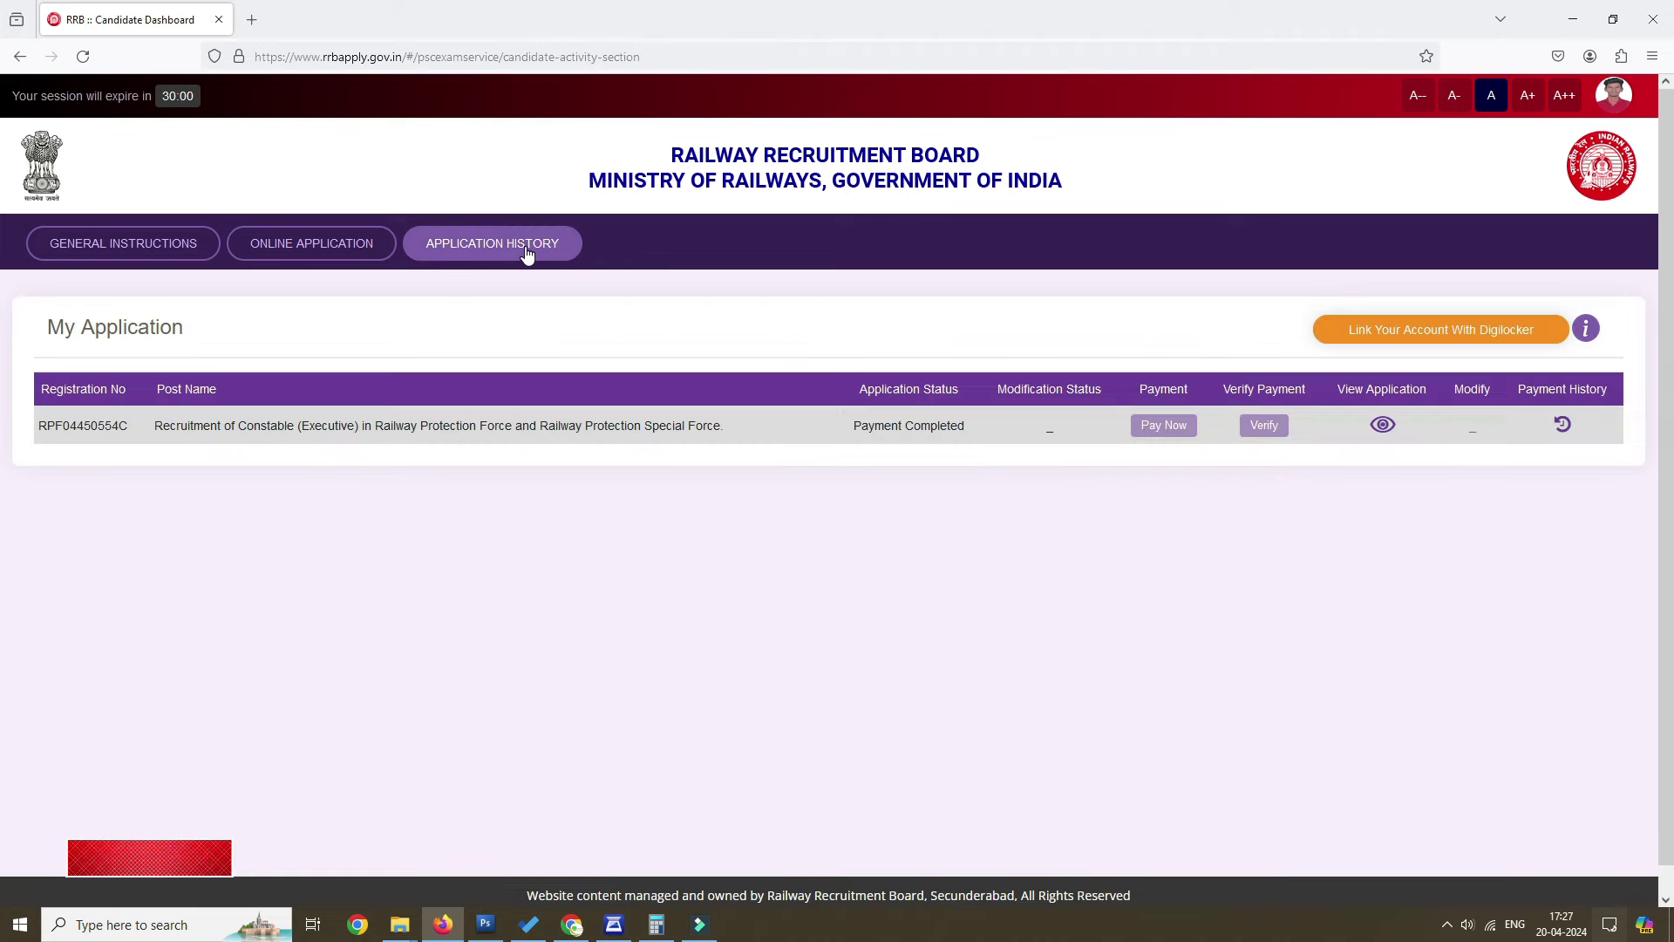
pyautogui.click(1383, 425)
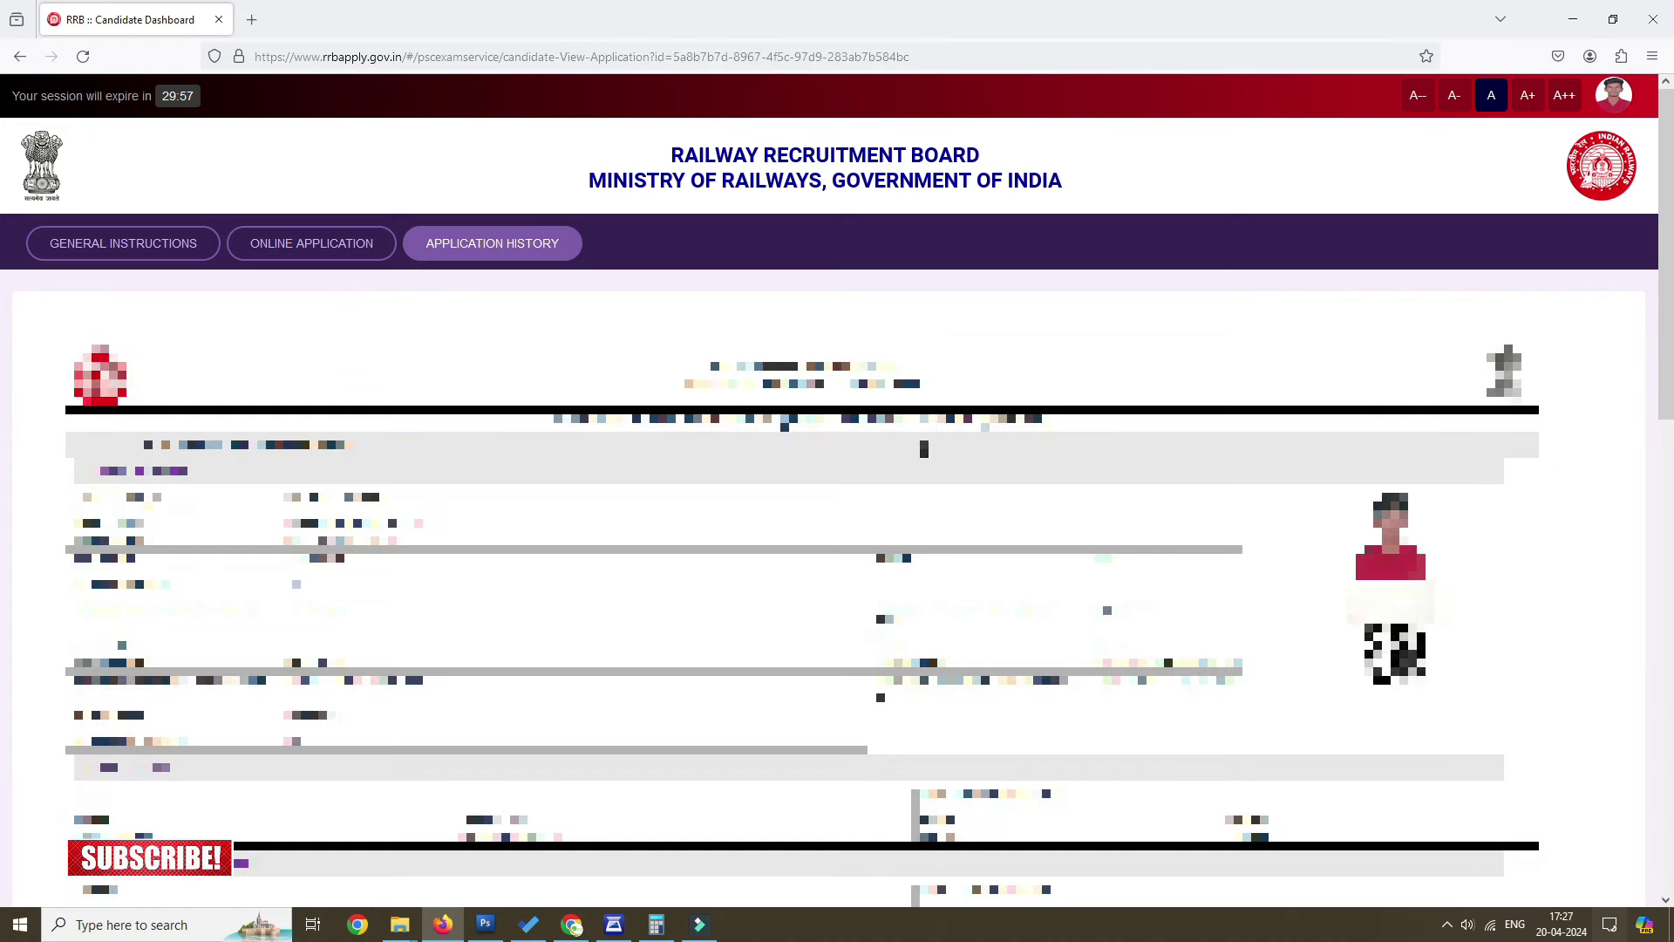
pyautogui.scroll(-10, 924, 448)
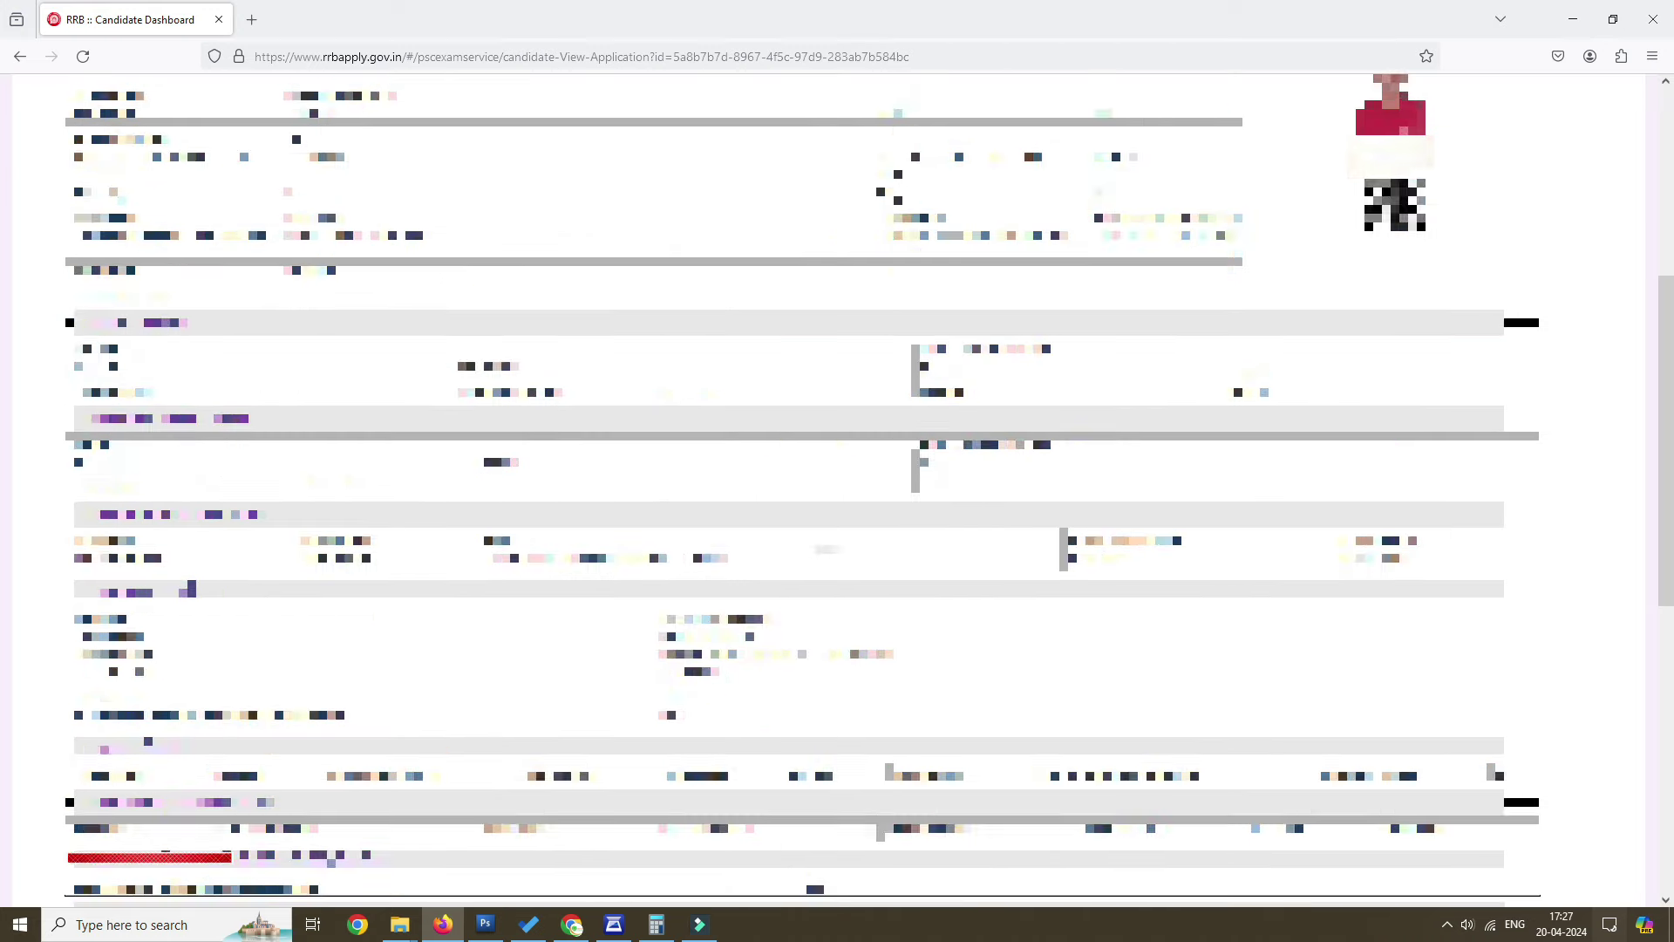
pyautogui.scroll(-5, 837, 436)
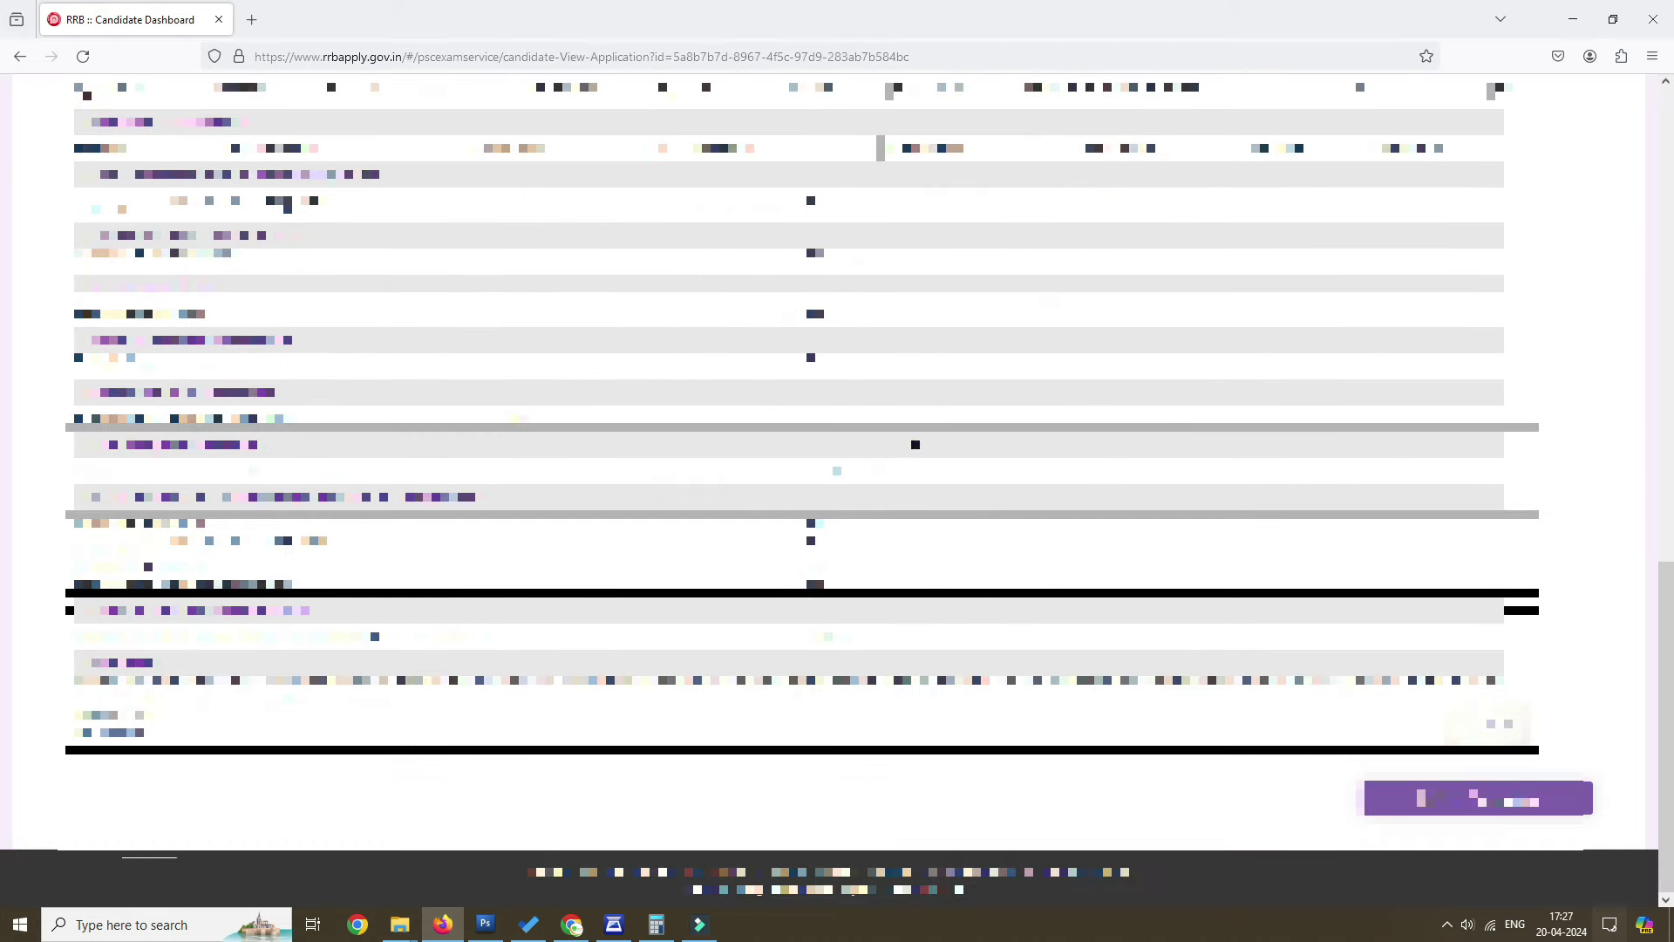
pyautogui.click(1478, 801)
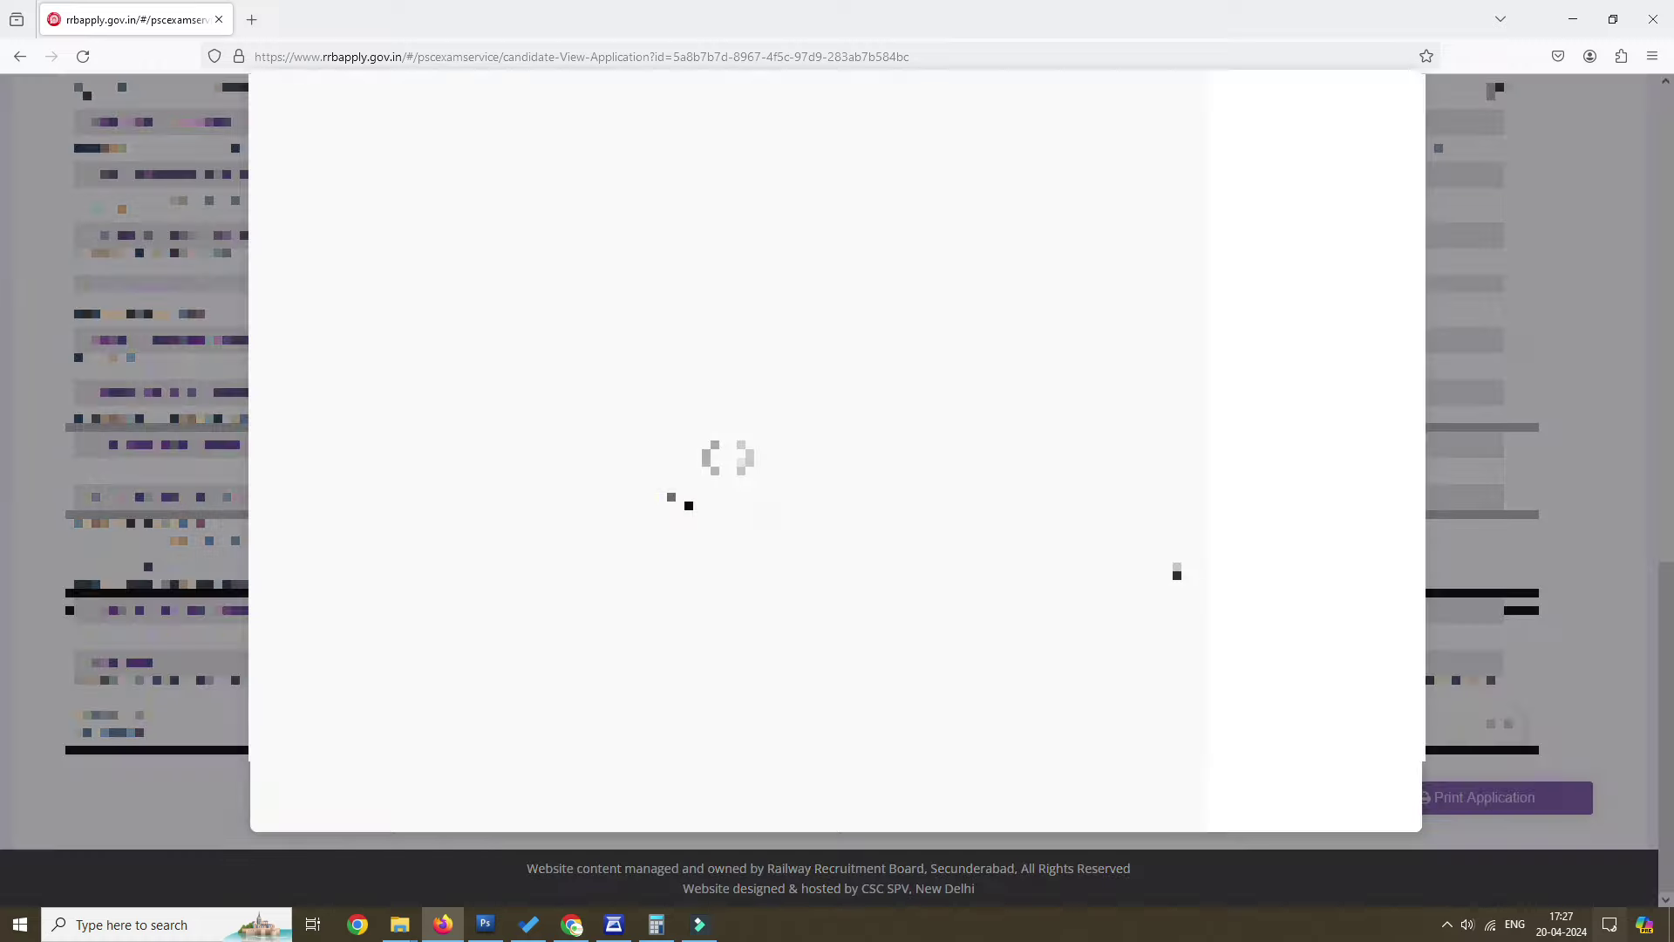
pyautogui.scroll(-10, 1020, 541)
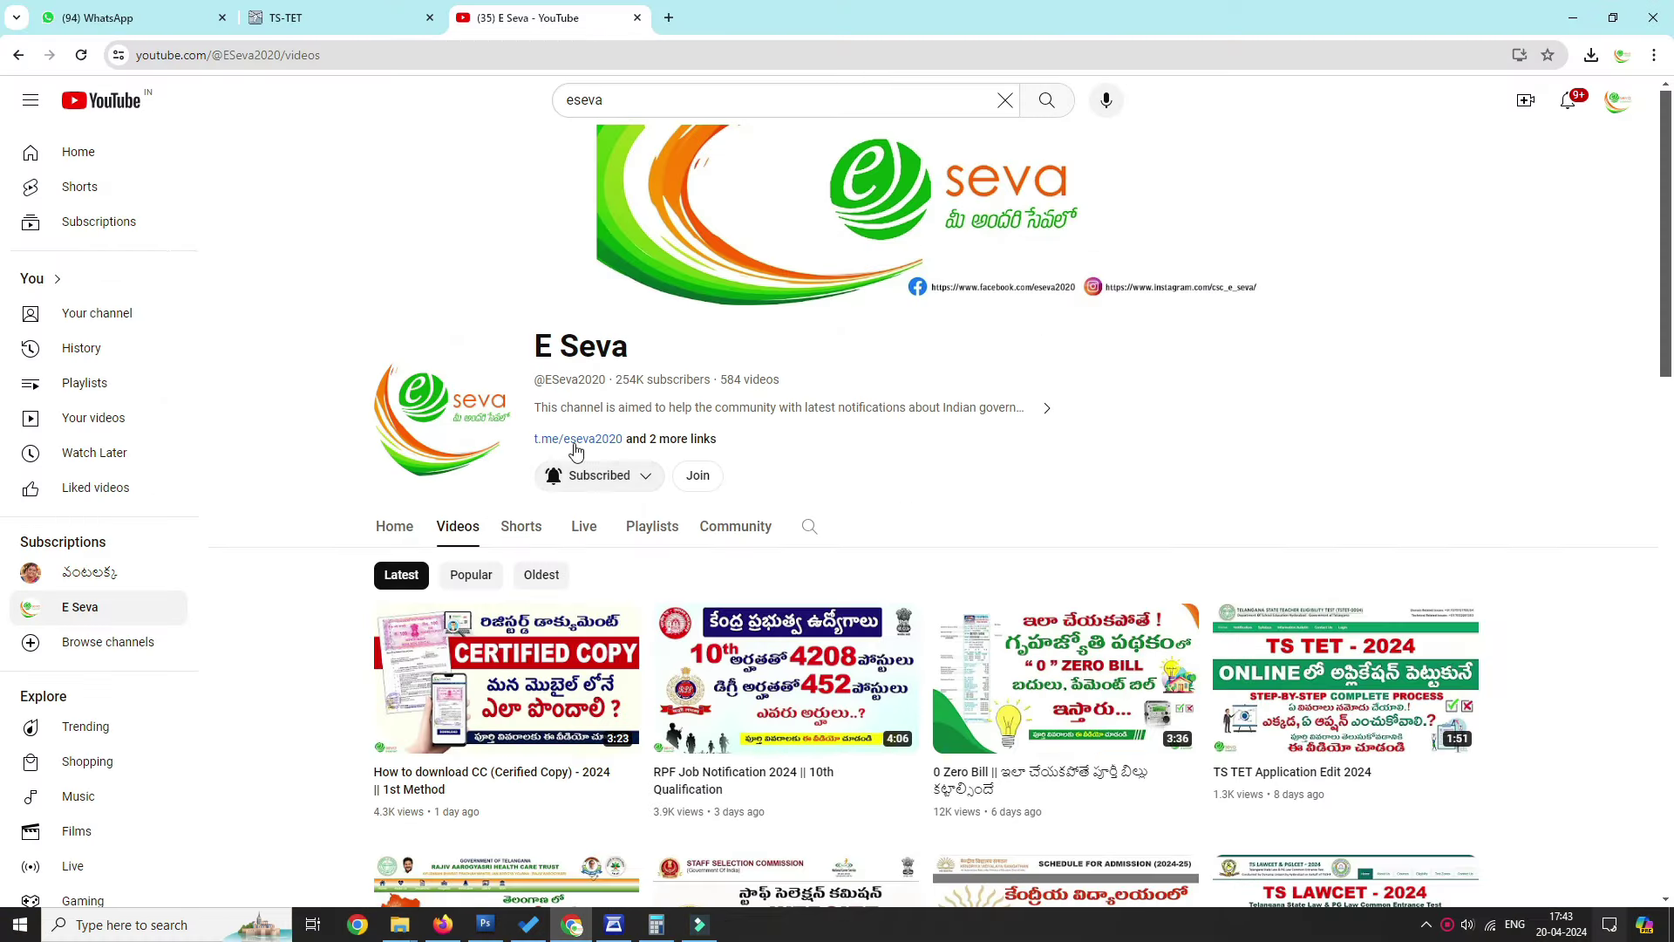
# Follow the channel's t.me/eseva2020 link through to the e Seva Telegram page.
pyautogui.click(577, 440)
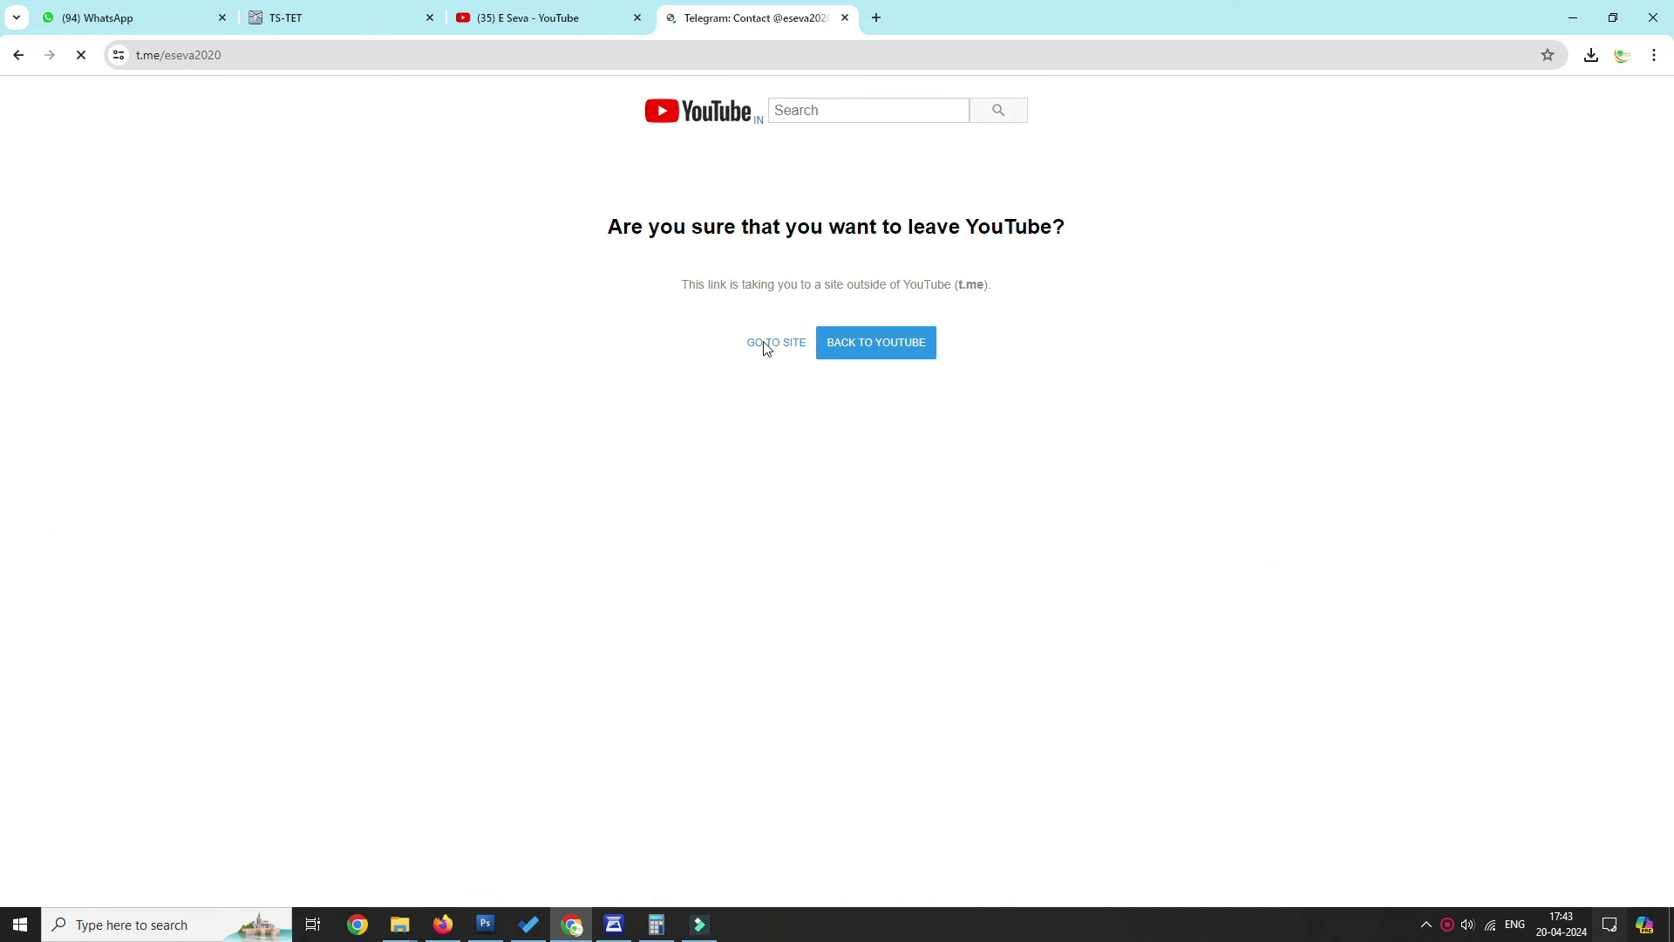
pyautogui.click(766, 346)
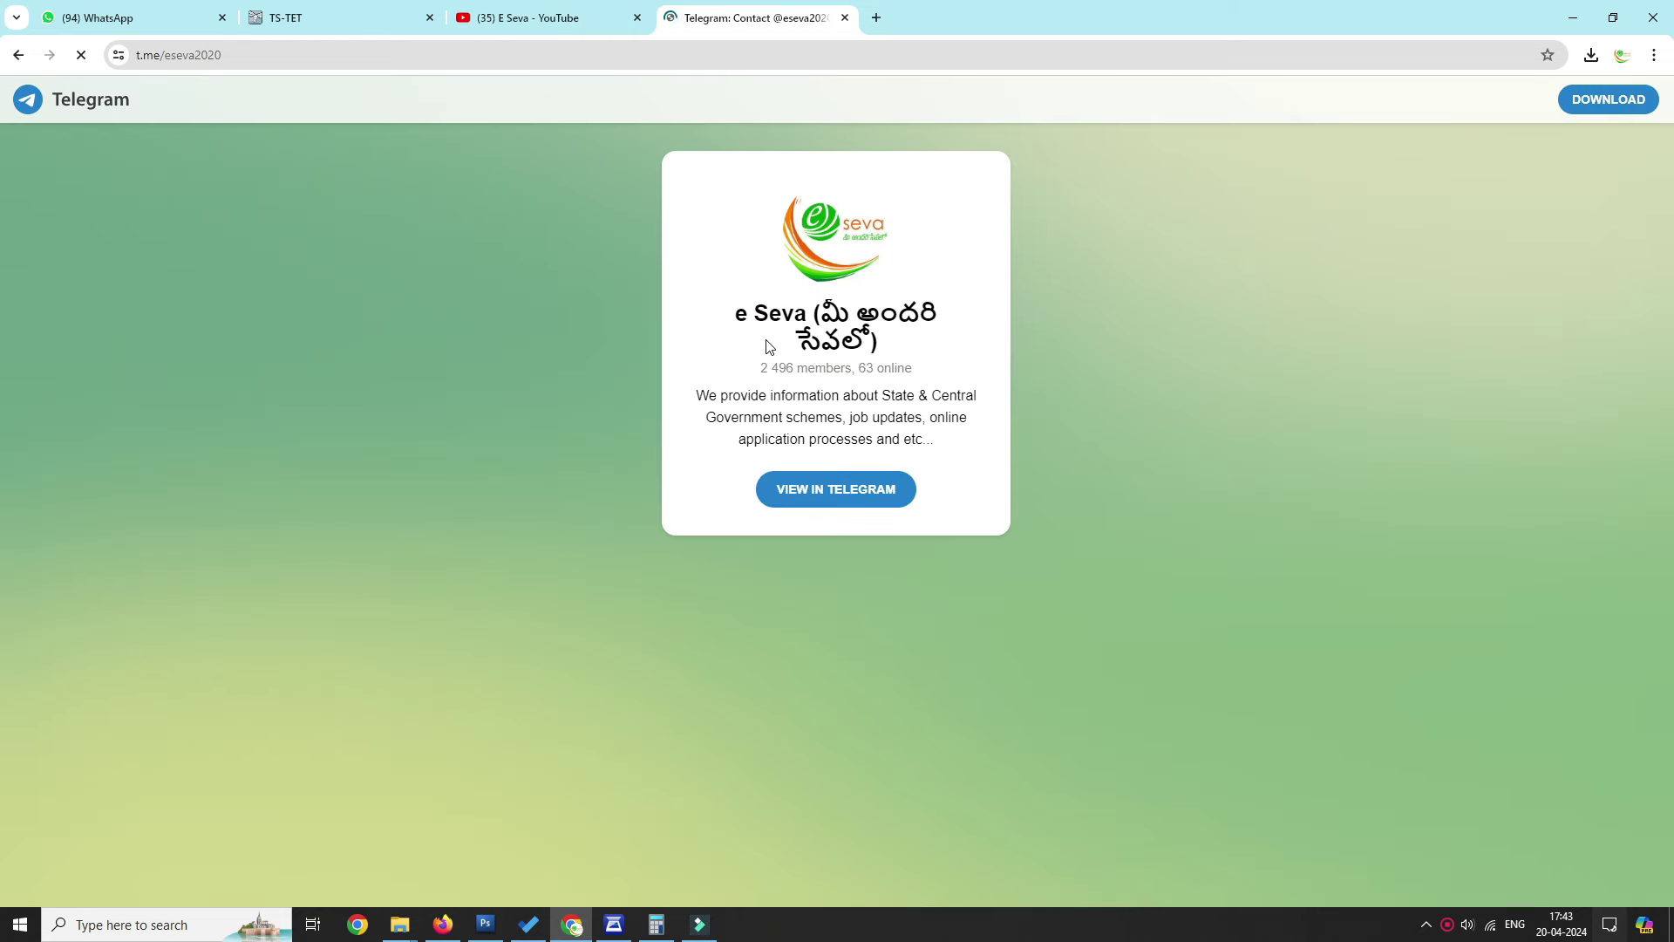
pyautogui.click(833, 493)
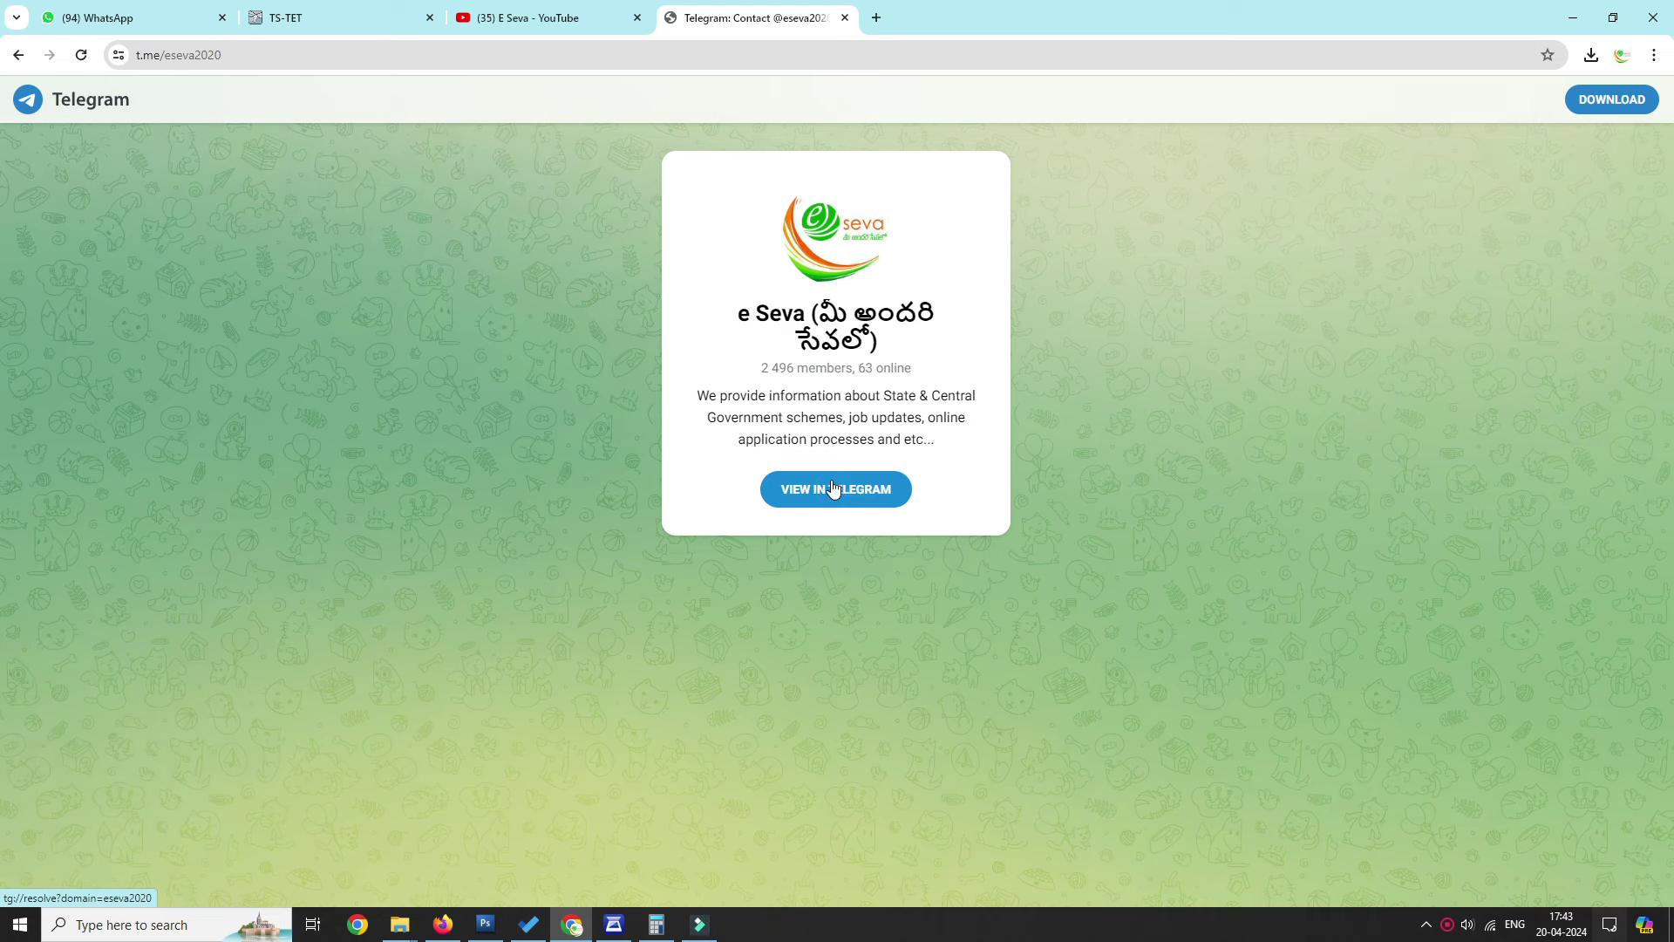